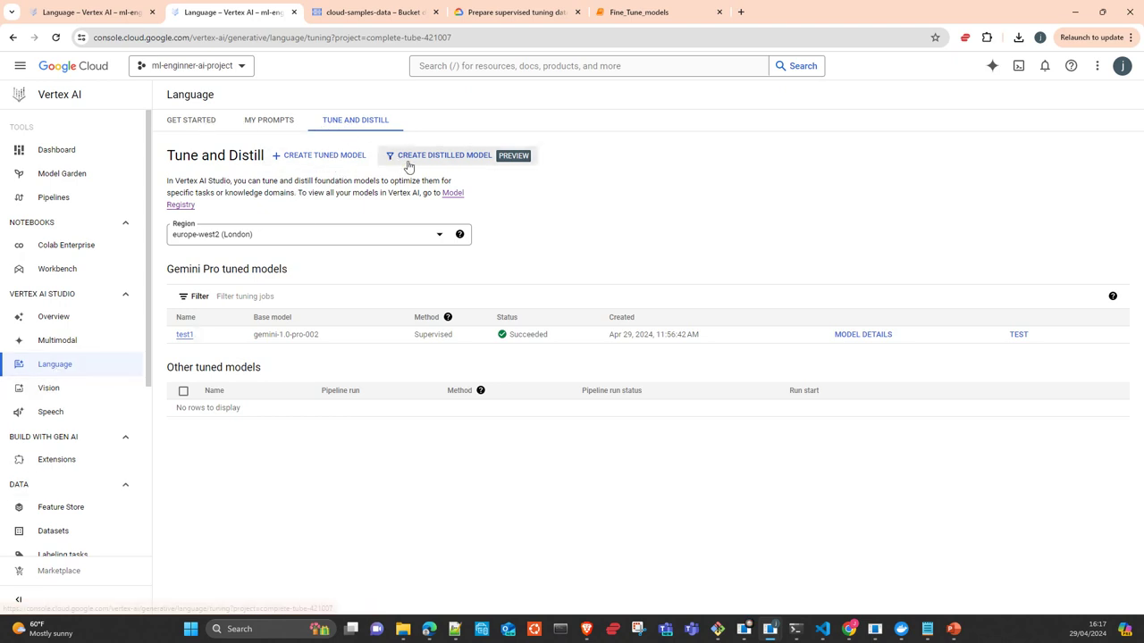
# Start creating a tuned model with supervised tuning and name it test2
pyautogui.click(327, 156)
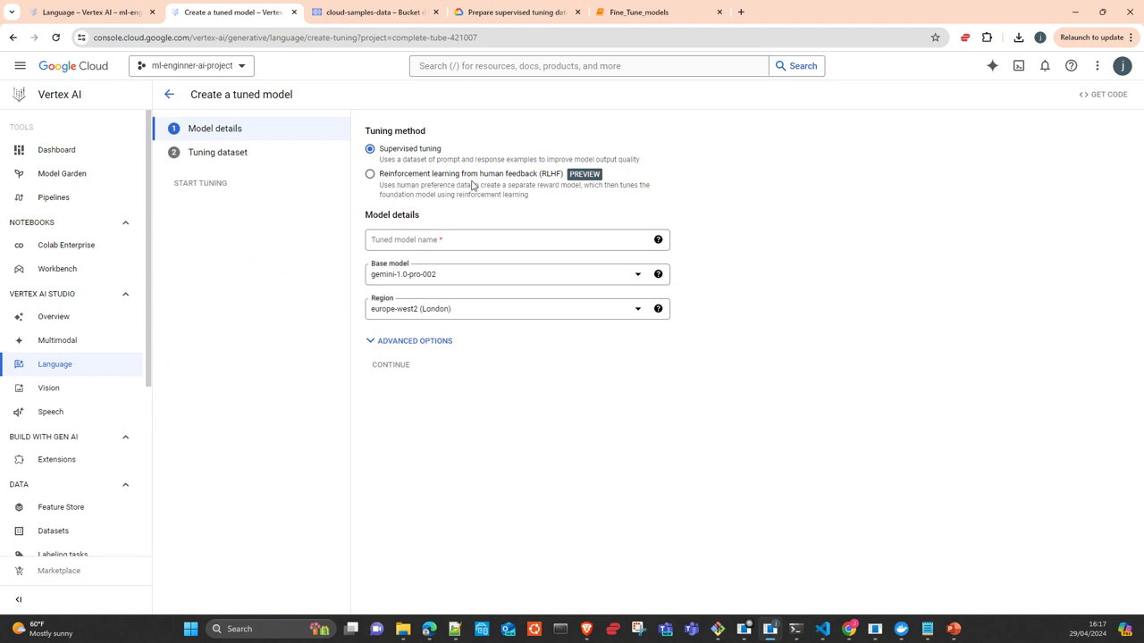
pyautogui.click(471, 236)
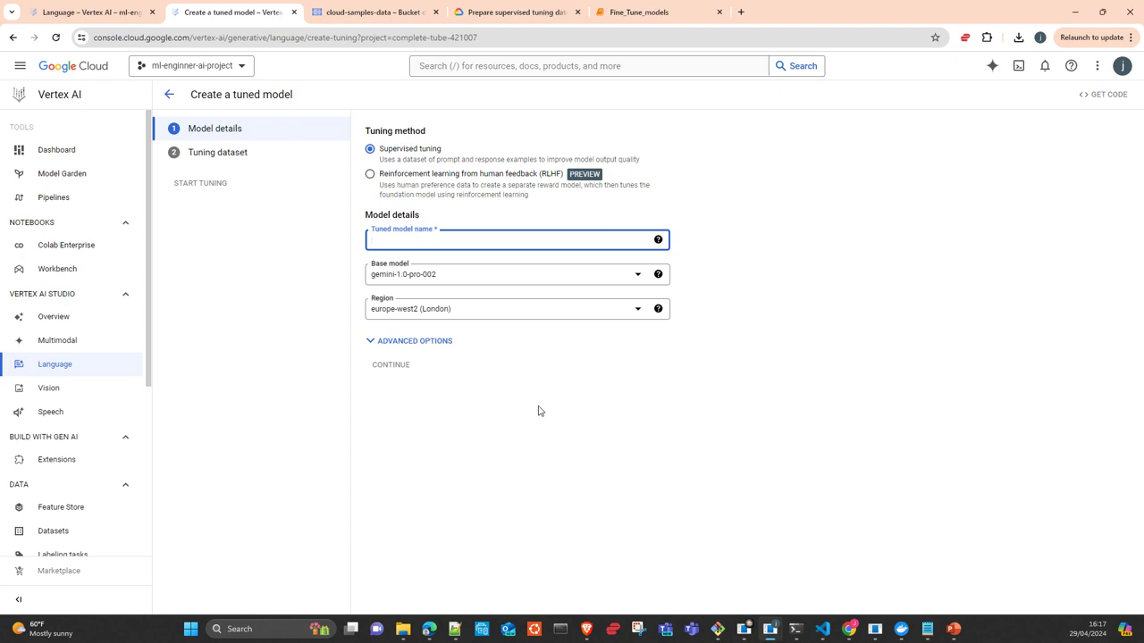
pyautogui.write('test2')
# Examine the base models available for tuning and keep gemini-1.0-pro-002 as the base model
pyautogui.click(636, 276)
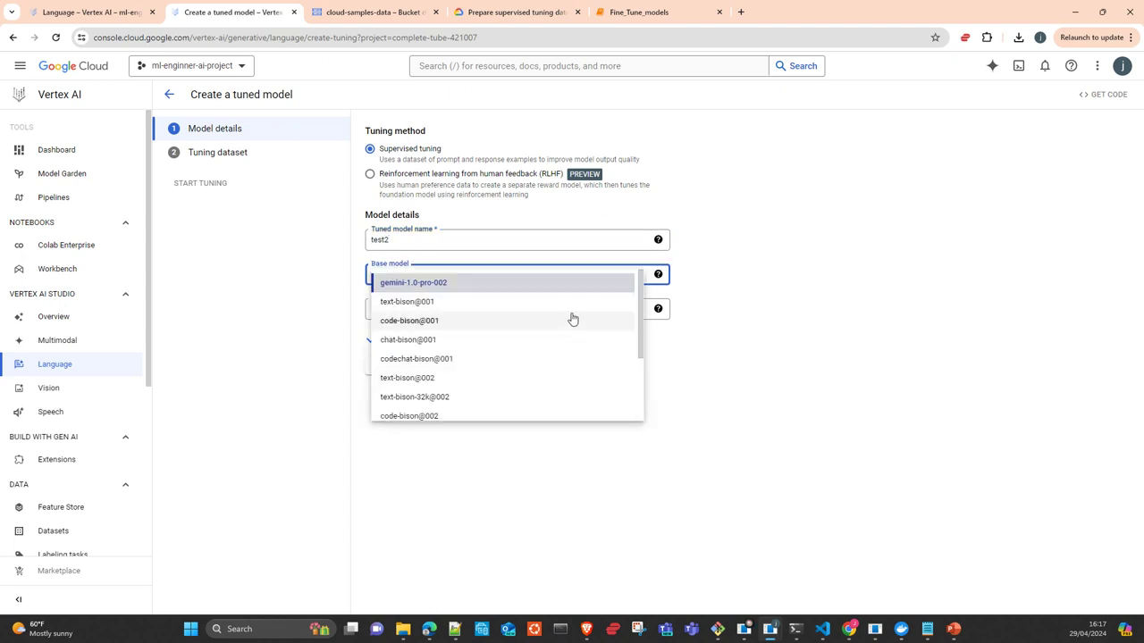
pyautogui.scroll(-2, 577, 318)
pyautogui.scroll(1, 577, 318)
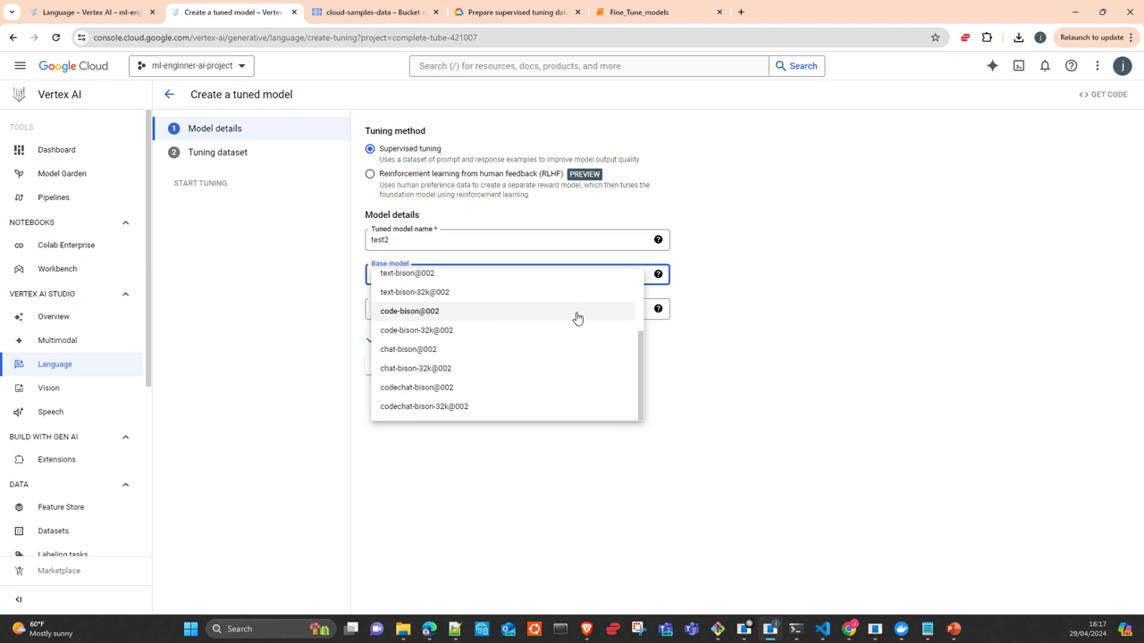
pyautogui.scroll(2, 579, 319)
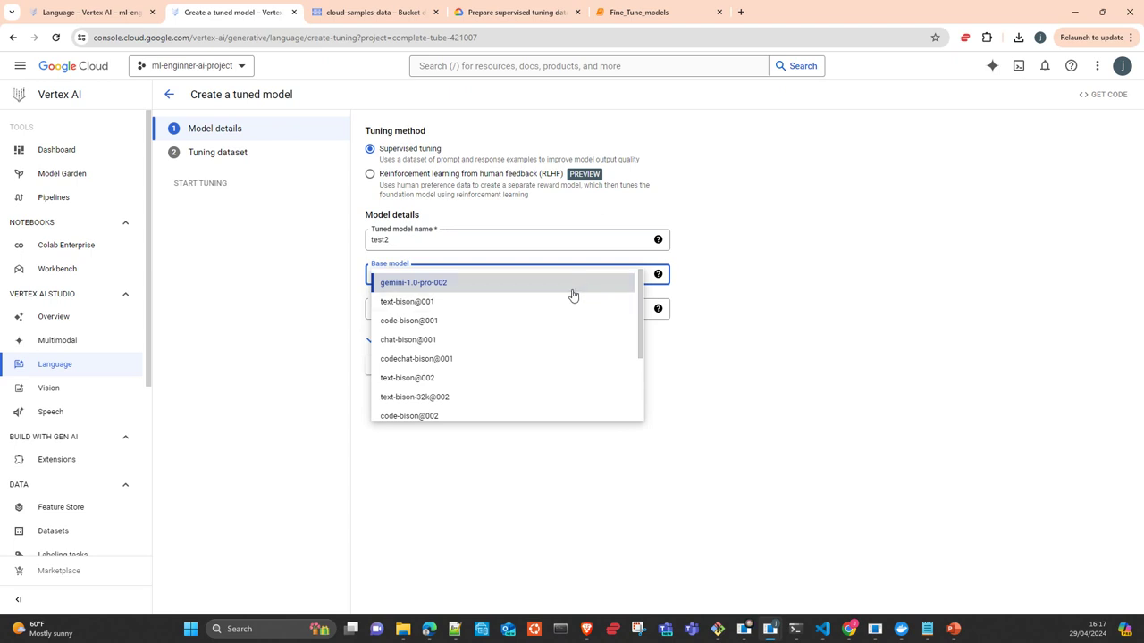
pyautogui.scroll(-3, 561, 341)
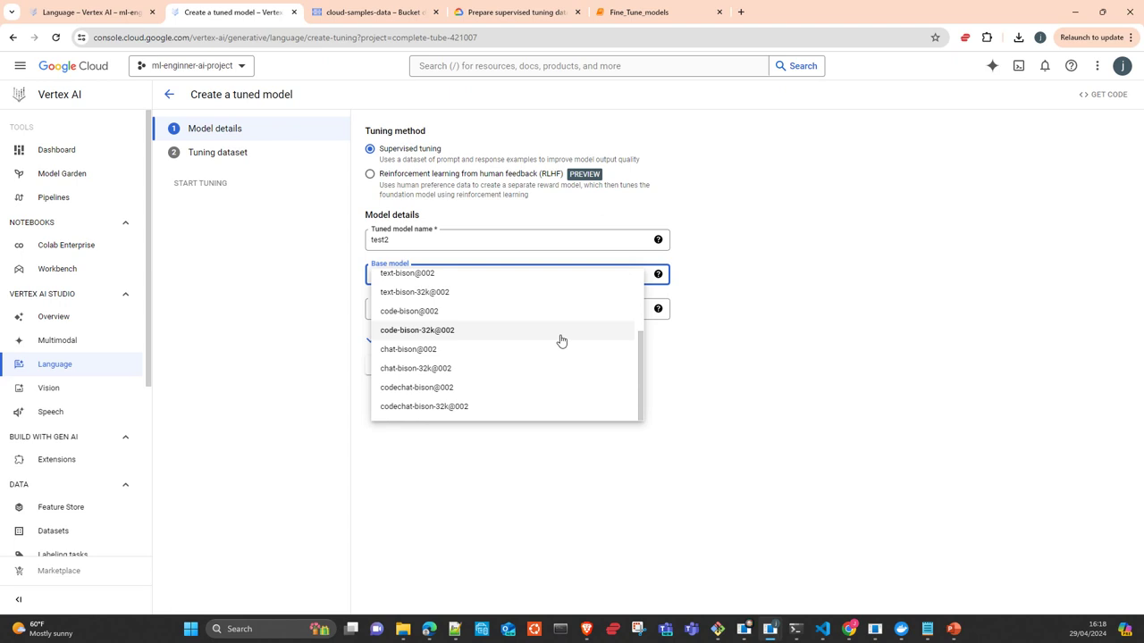
pyautogui.click(807, 319)
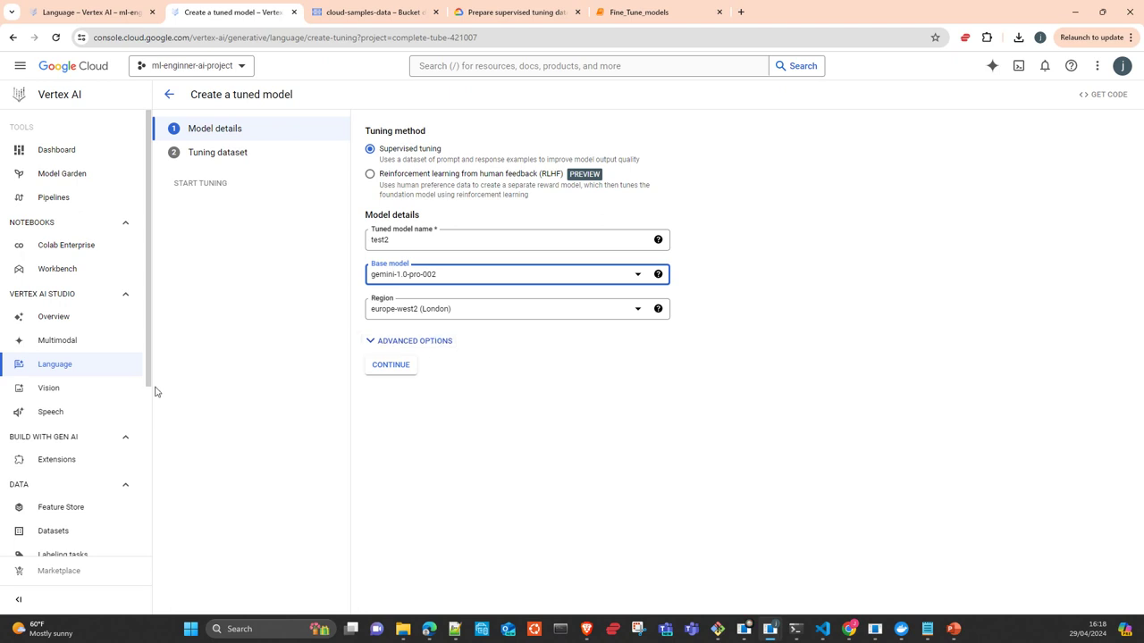
# Show the advanced tuning settings for the model and continue to the tuning dataset stage
pyautogui.scroll(-3, 98, 420)
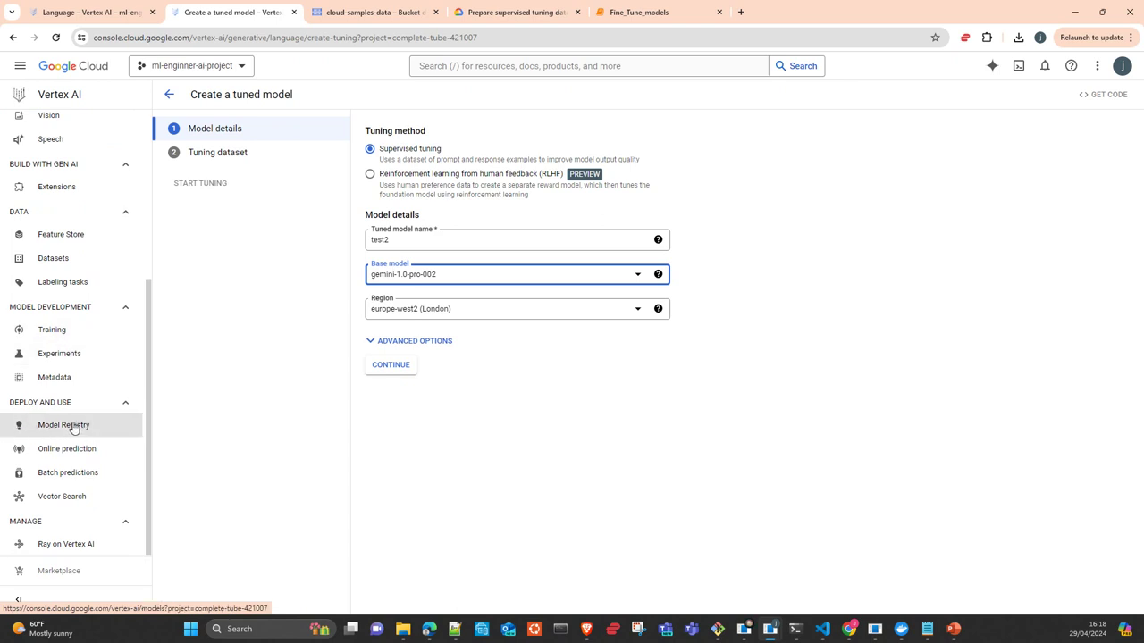
pyautogui.click(430, 345)
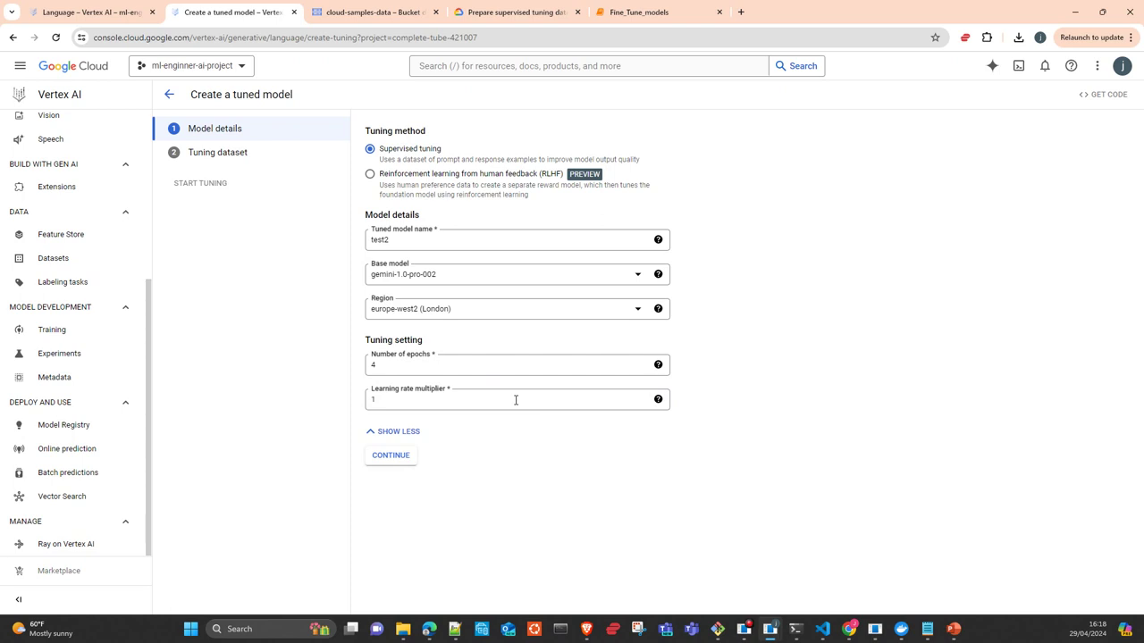
pyautogui.moveTo(660, 401)
pyautogui.click(390, 461)
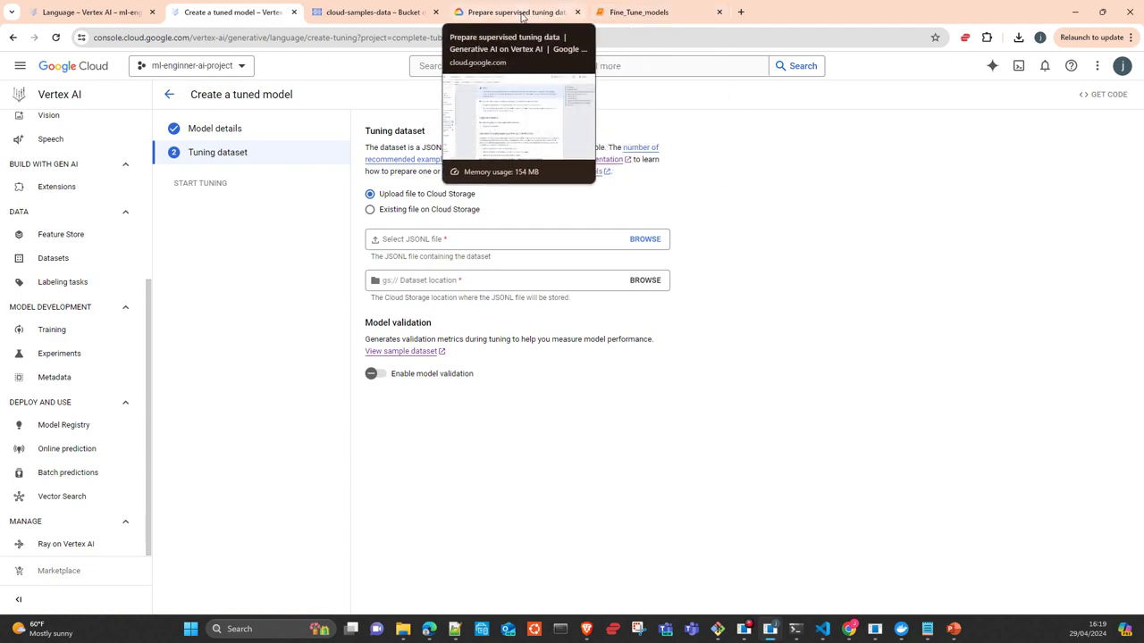
# Switch to the supervised tuning data documentation and examine the classification, summarization, question answering and chat use-case examples
pyautogui.click(523, 14)
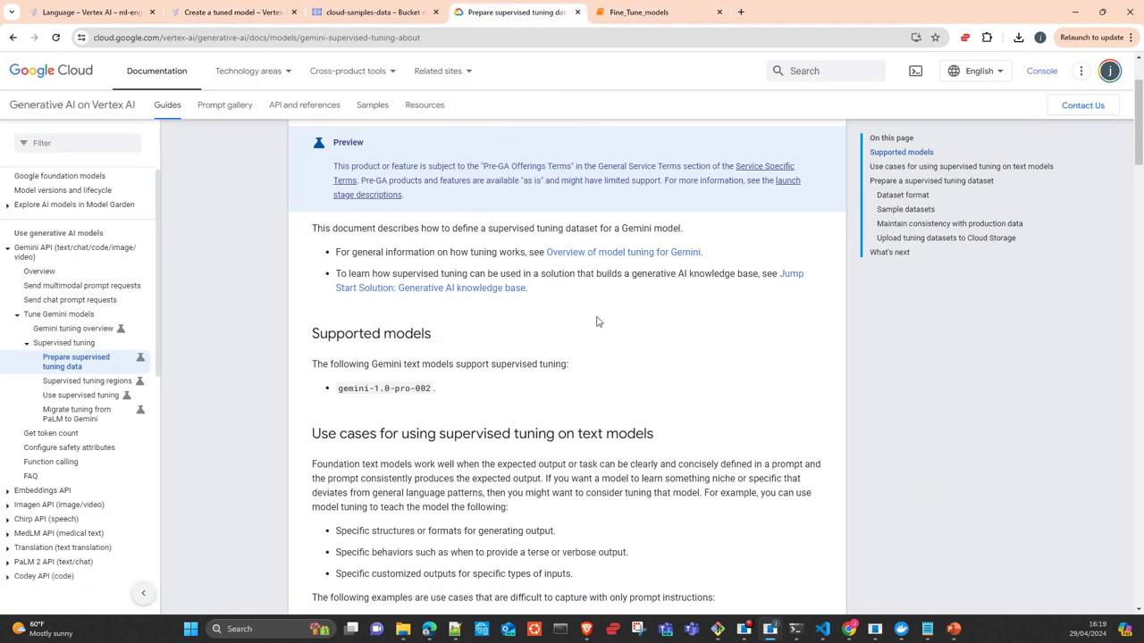
pyautogui.scroll(-4, 606, 321)
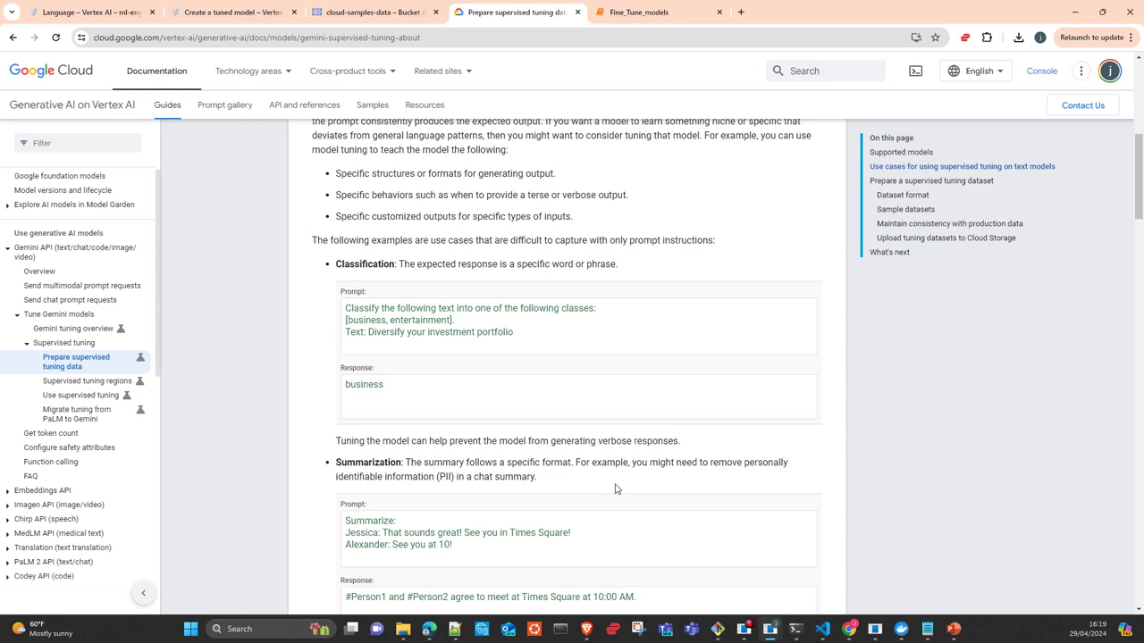
pyautogui.scroll(-2, 541, 439)
pyautogui.scroll(2, 508, 272)
pyautogui.scroll(-2, 444, 401)
pyautogui.scroll(-2, 452, 413)
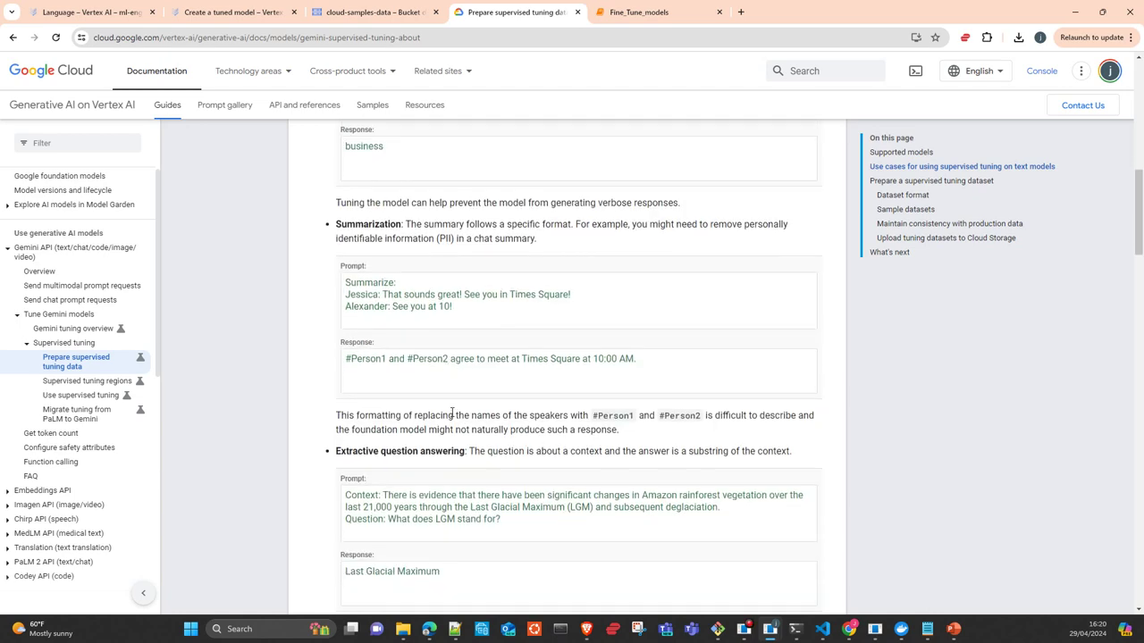
pyautogui.scroll(3, 476, 369)
pyautogui.scroll(1, 479, 364)
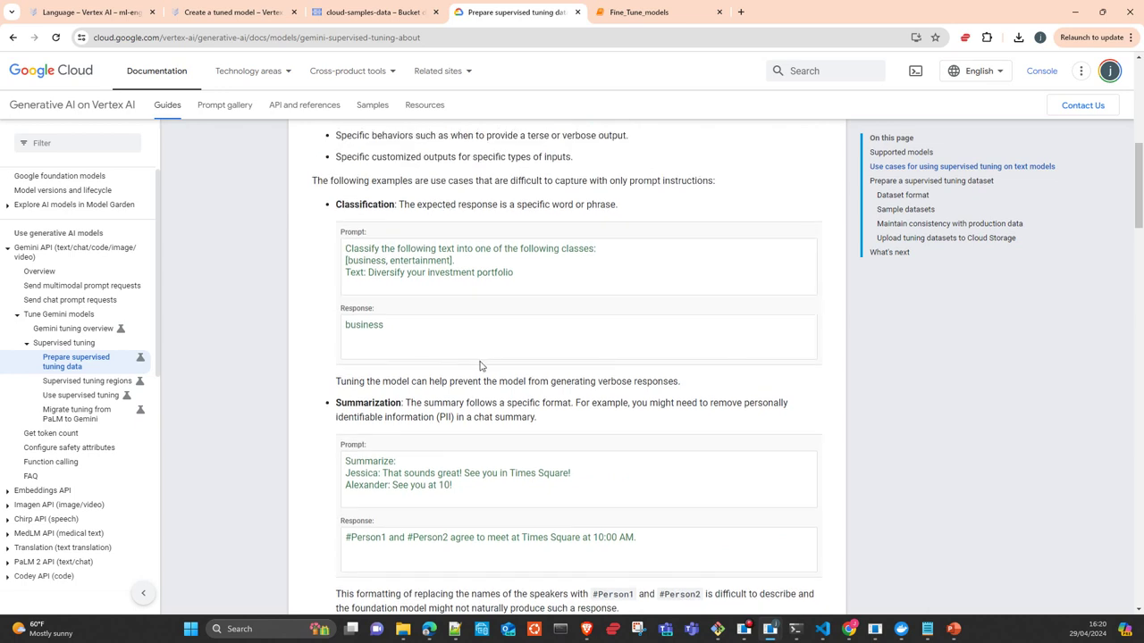
pyautogui.scroll(-1, 479, 365)
pyautogui.scroll(-4, 479, 364)
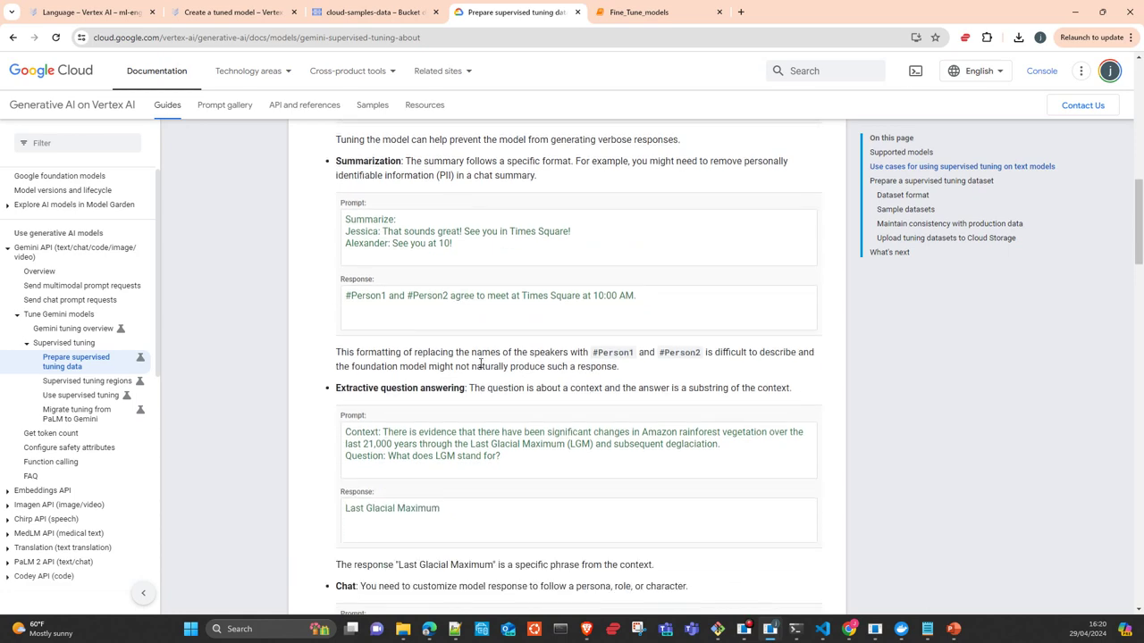
pyautogui.scroll(4, 464, 372)
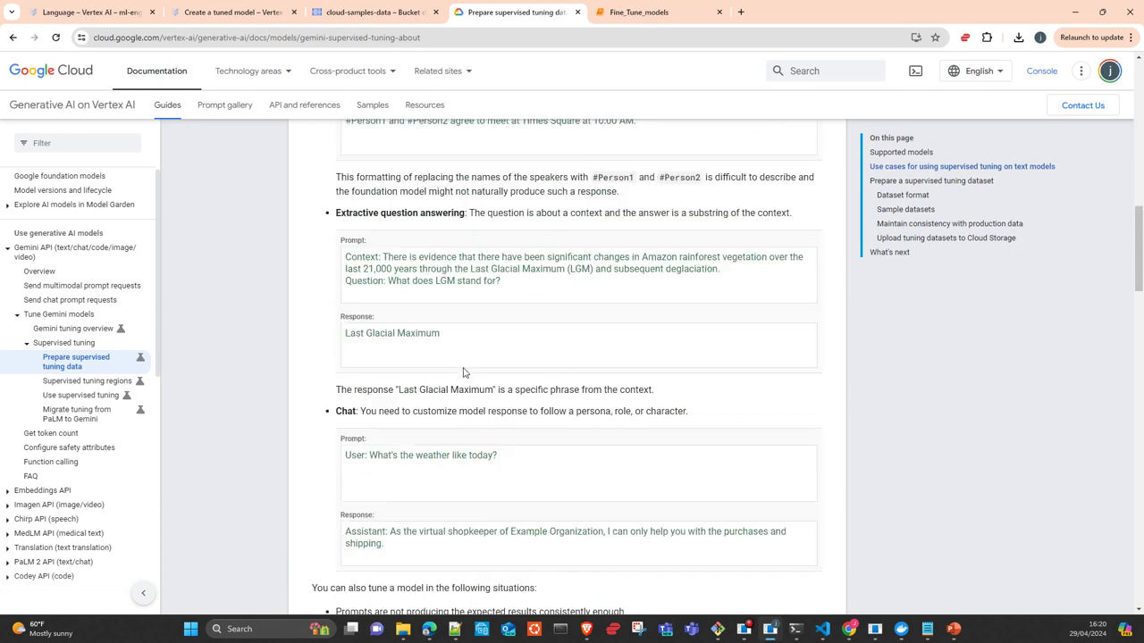
pyautogui.scroll(1, 464, 372)
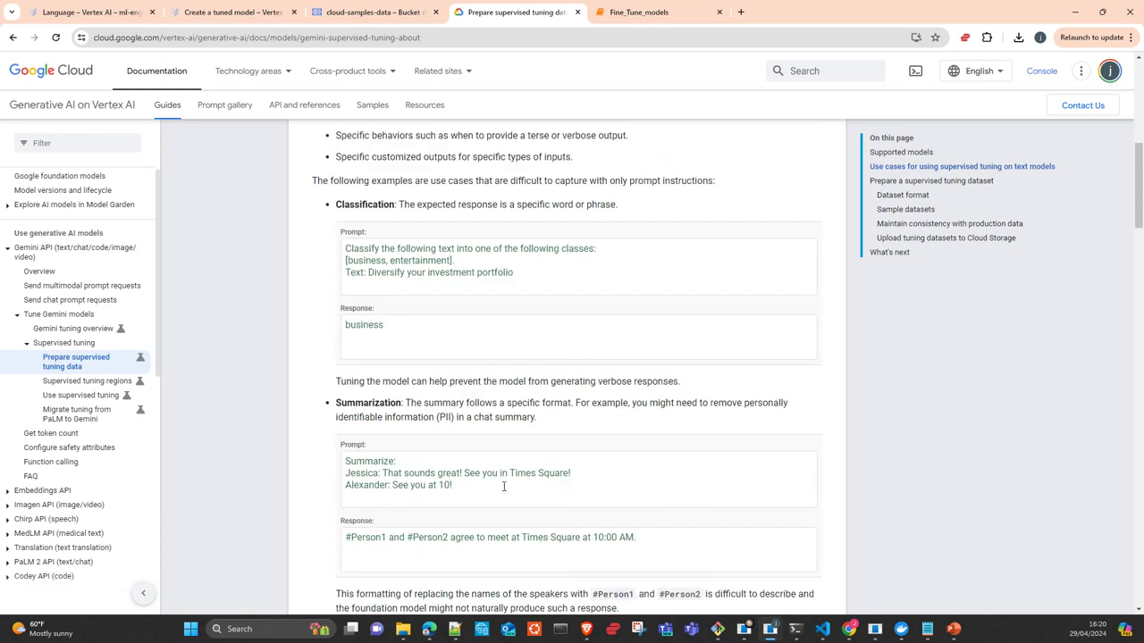
# Review the documentation's dataset preparation and format requirements, and view the sample JSONL files in the cloud-samples-data bucket
pyautogui.scroll(-3, 451, 372)
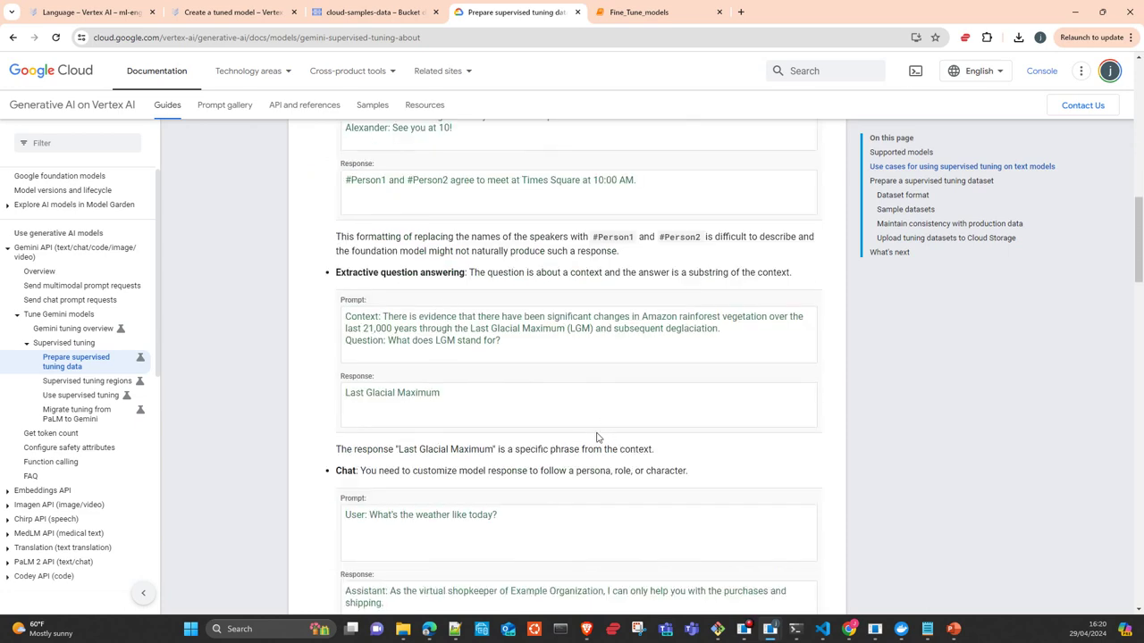
pyautogui.scroll(-2, 597, 436)
pyautogui.scroll(-4, 512, 407)
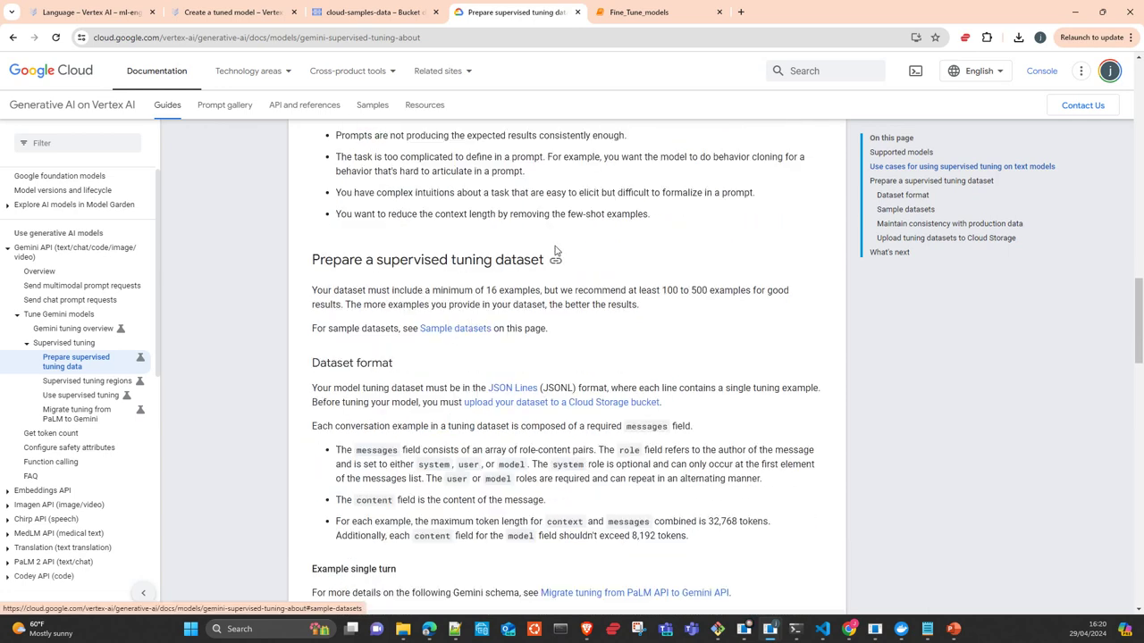
pyautogui.click(354, 11)
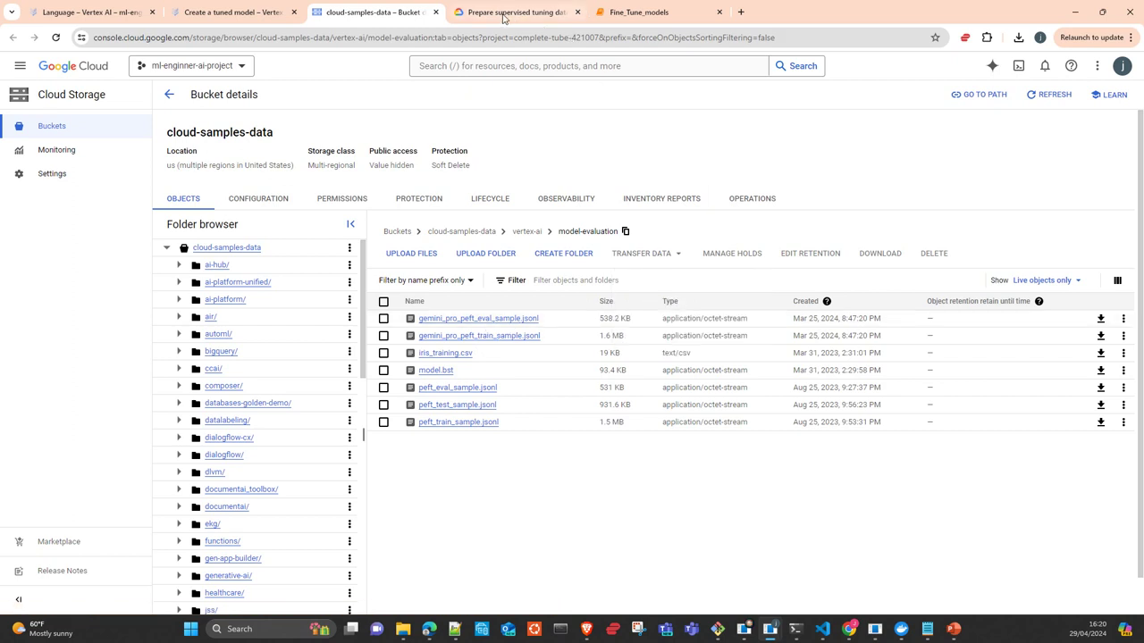
# Switch to the Fine_Tune_models notebook and examine the open_jsonl_file function and the cell loading gemini_pro_peft_train_sample.jsonl
pyautogui.click(652, 13)
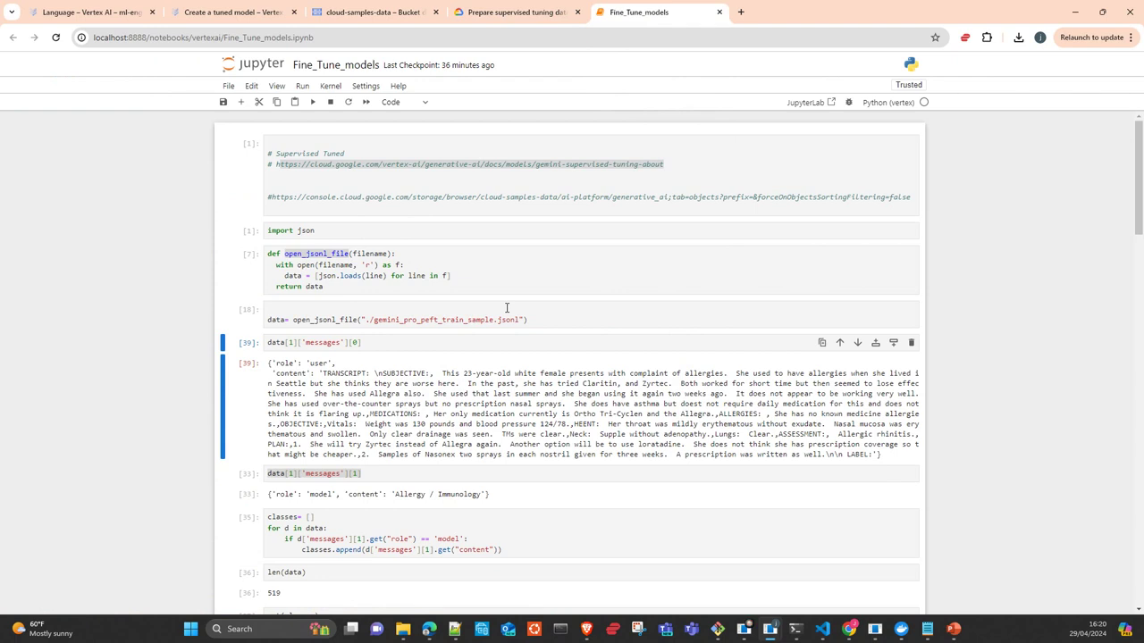
pyautogui.scroll(-1, 493, 282)
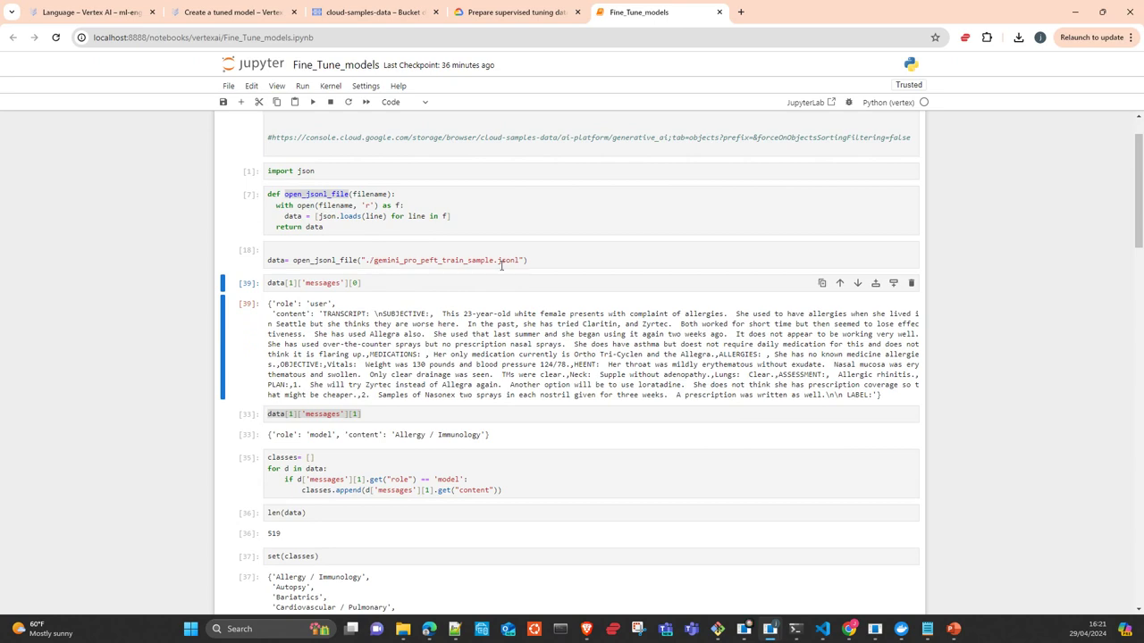
pyautogui.scroll(-2, 465, 241)
pyautogui.scroll(2, 411, 219)
pyautogui.moveTo(323, 229); pyautogui.dragTo(266, 193)
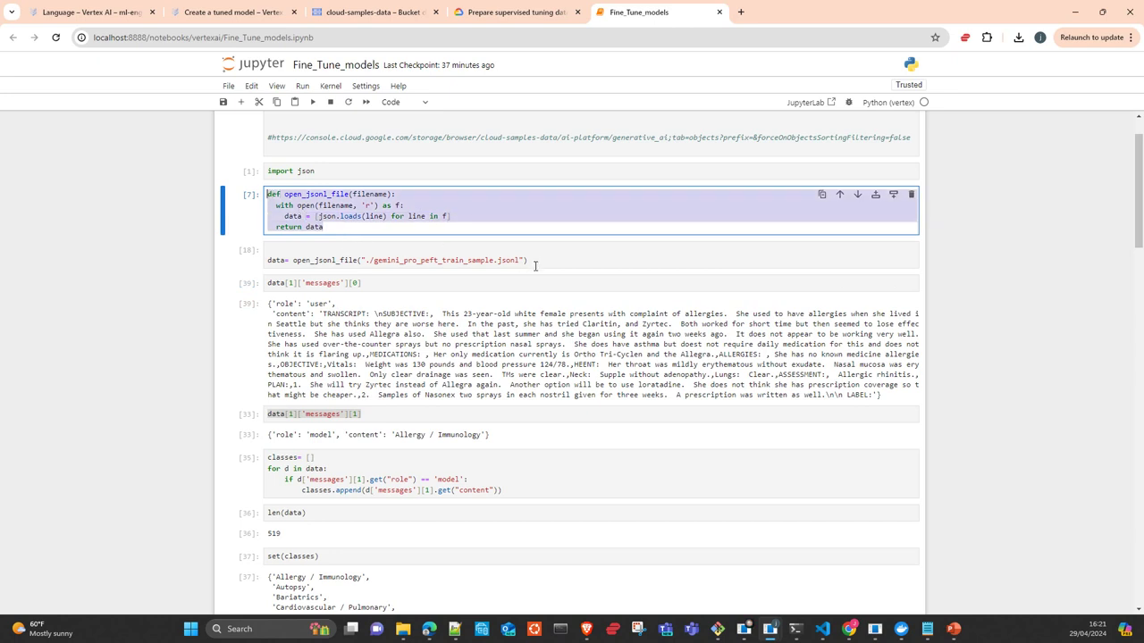
pyautogui.scroll(-1, 509, 258)
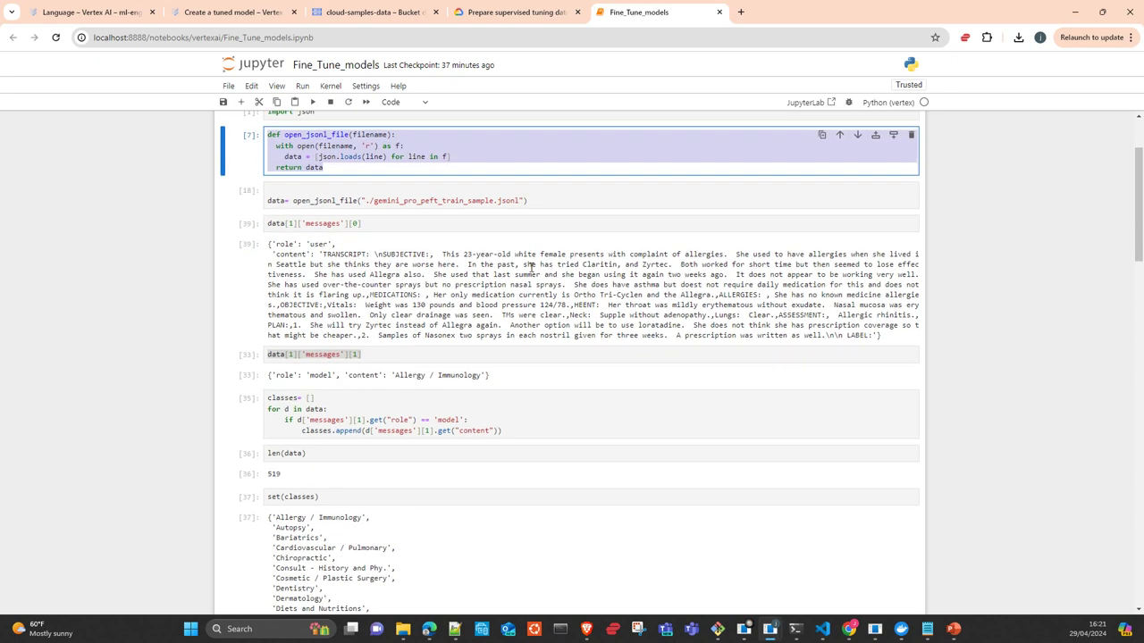
# Insert a cell above data[1]['messages'][0] containing data[1] and run it
pyautogui.click(381, 227)
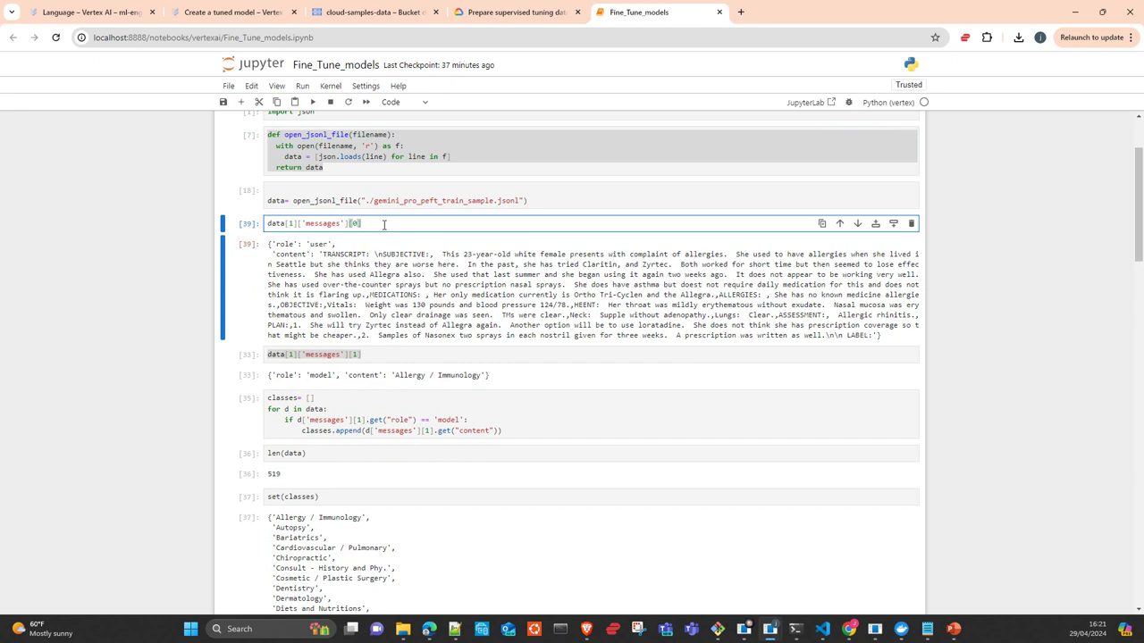
pyautogui.press('Escape')
pyautogui.press('a')
pyautogui.click(297, 248)
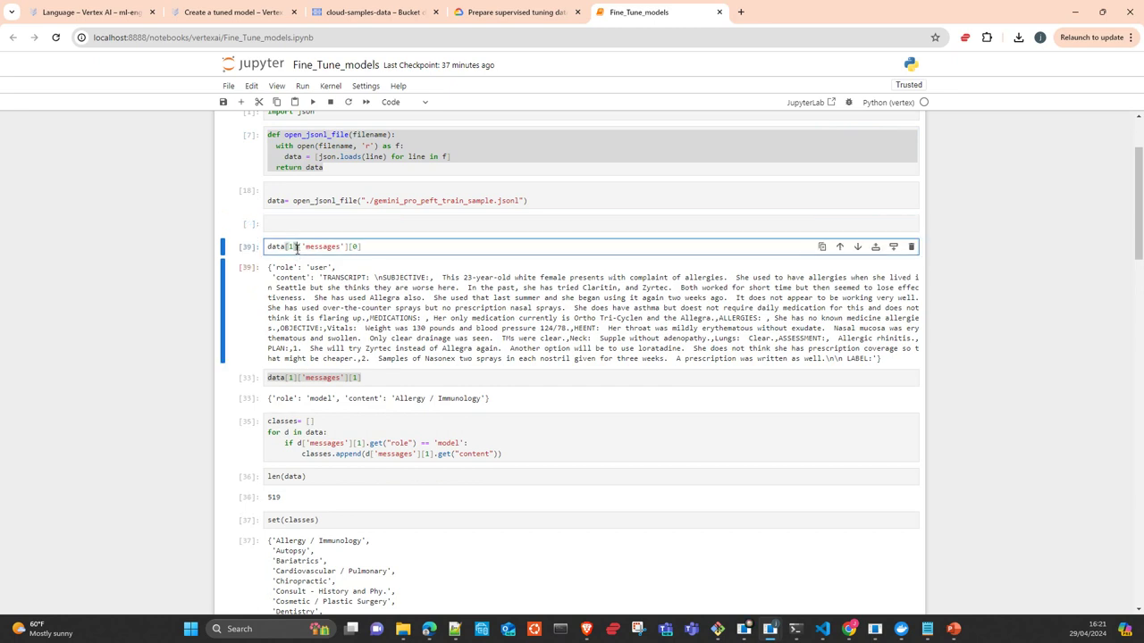
pyautogui.moveTo(297, 249); pyautogui.dragTo(266, 248)
pyautogui.hotkey('ctrl', 'c')
pyautogui.click(282, 226)
pyautogui.hotkey('ctrl', 'v')
pyautogui.click(313, 102)
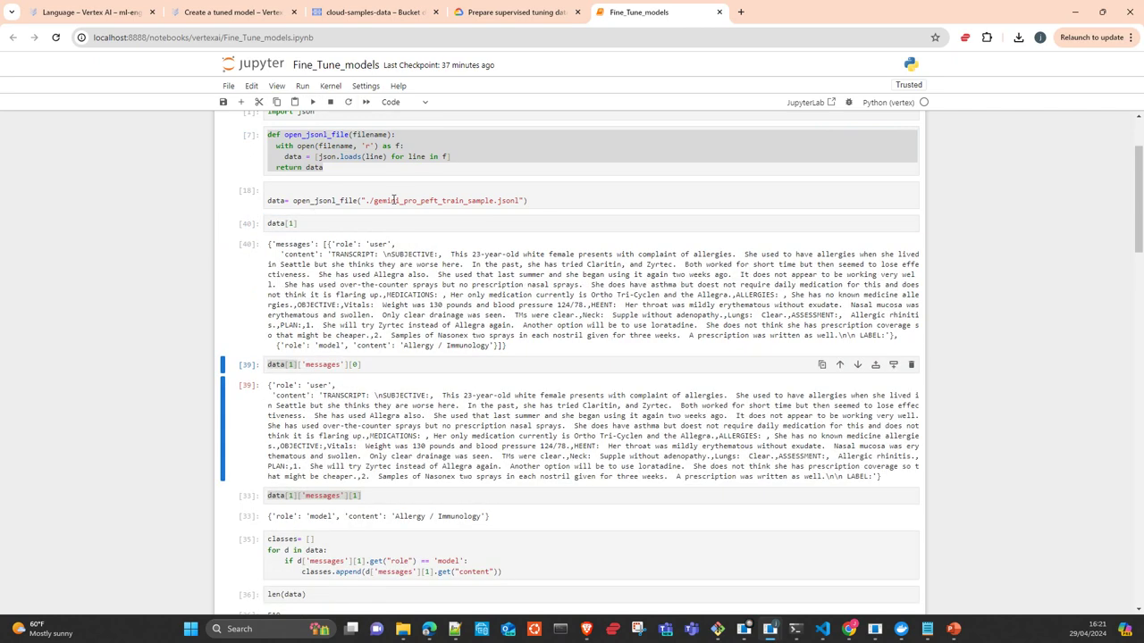
# Change the new cell to data[1].keys() and run it to list the record's keys
pyautogui.click(311, 225)
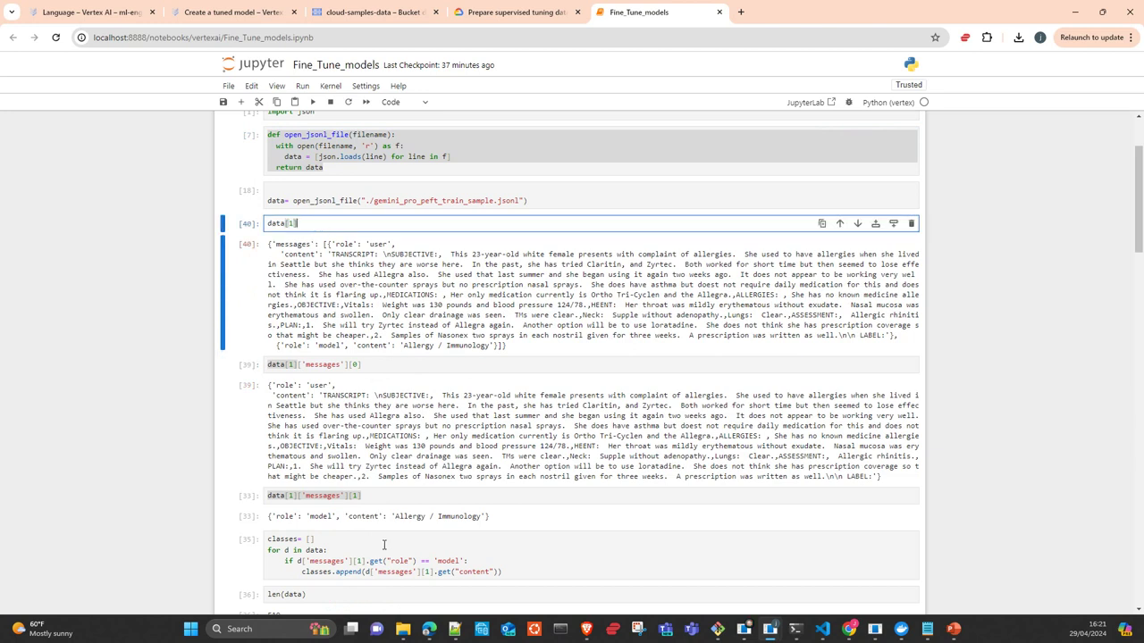
pyautogui.write('.keys()')
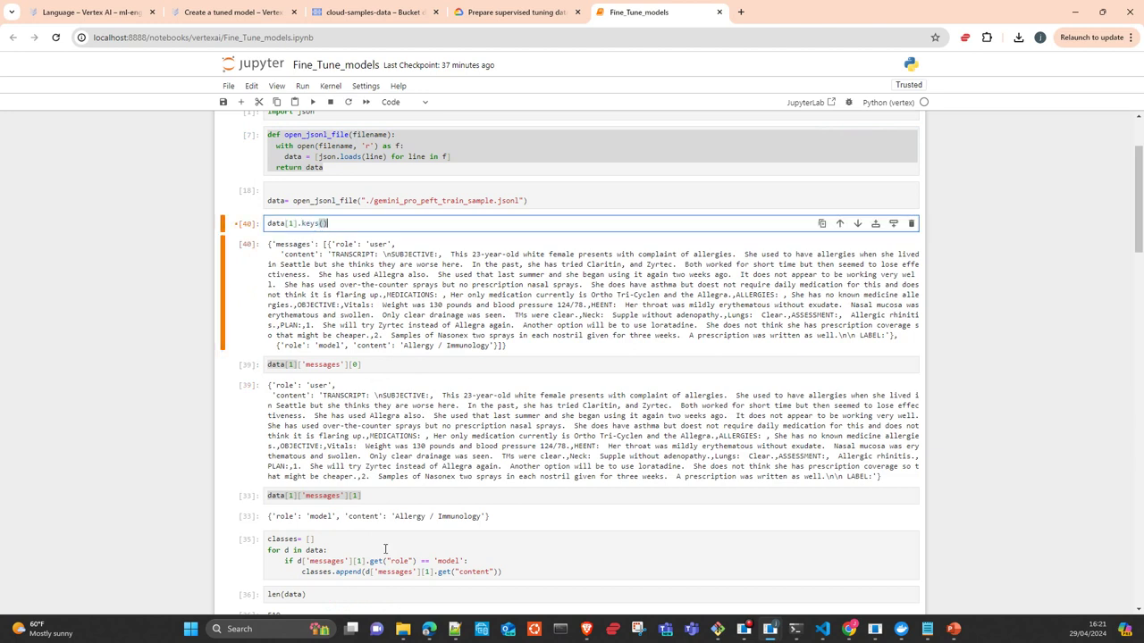
pyautogui.hotkey('ctrl', 'Return')
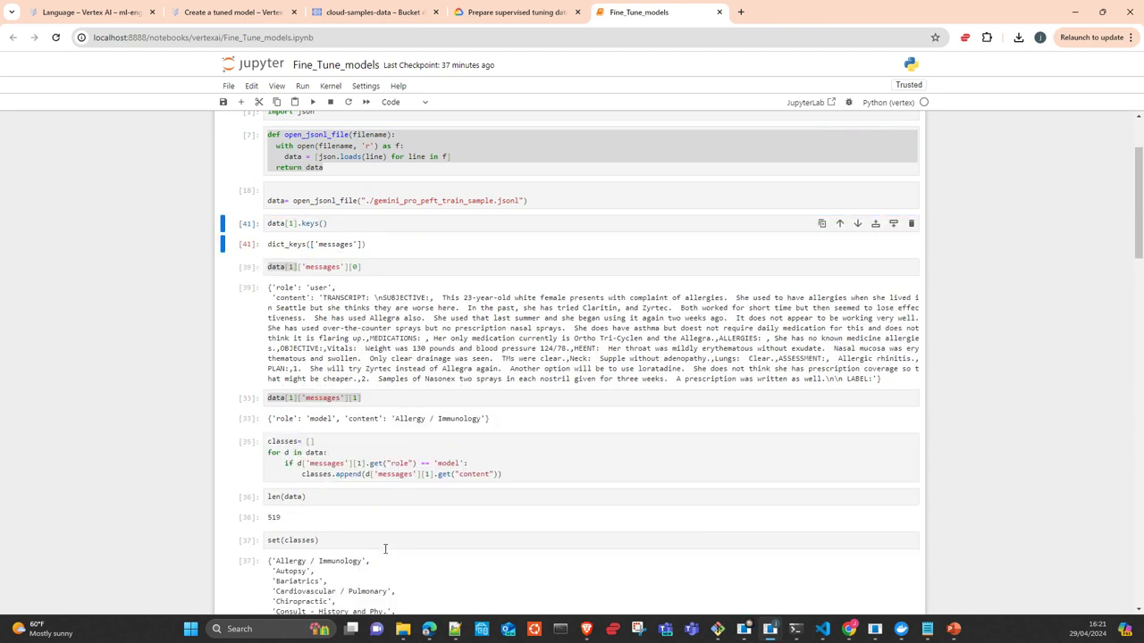
# Remove .keys() from the cell and rerun data[1] to display the full record
pyautogui.press('Return')
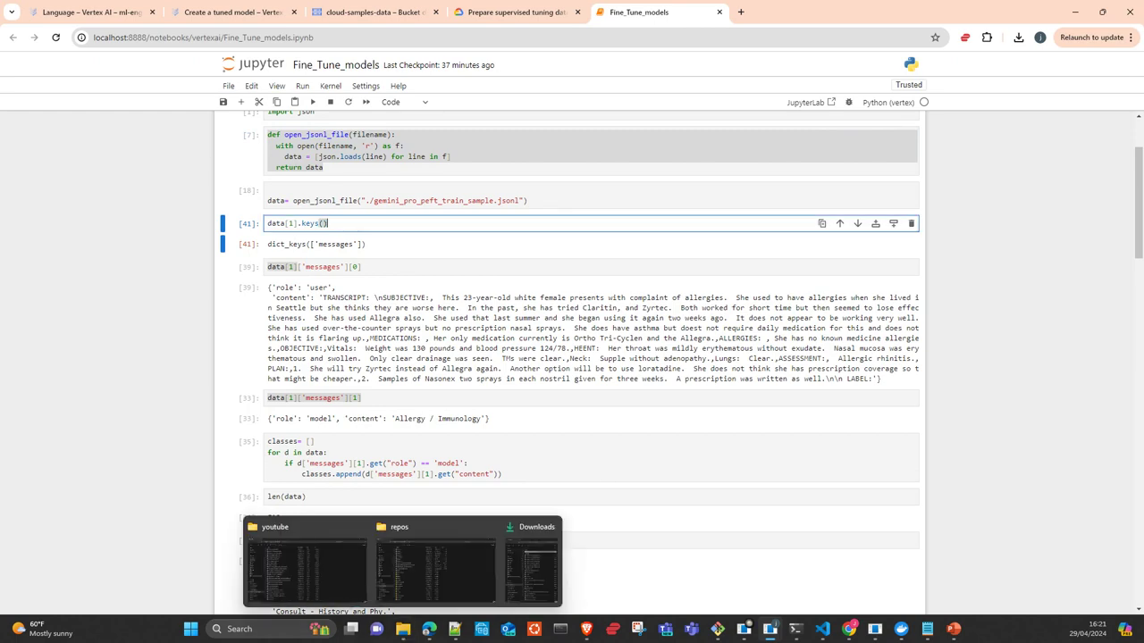
pyautogui.press('BackSpace')
pyautogui.press('BackSpace')
pyautogui.press('BackSpace')
pyautogui.press('BackSpace')
pyautogui.press('BackSpace')
pyautogui.press('BackSpace')
pyautogui.press('BackSpace')
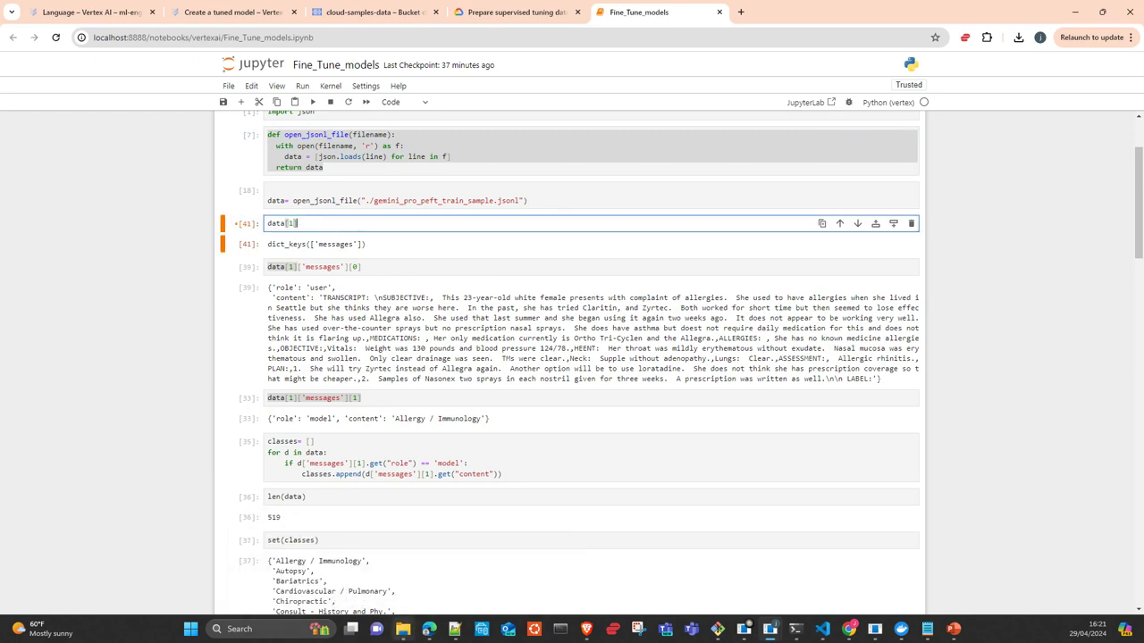
pyautogui.hotkey('ctrl', 'Return')
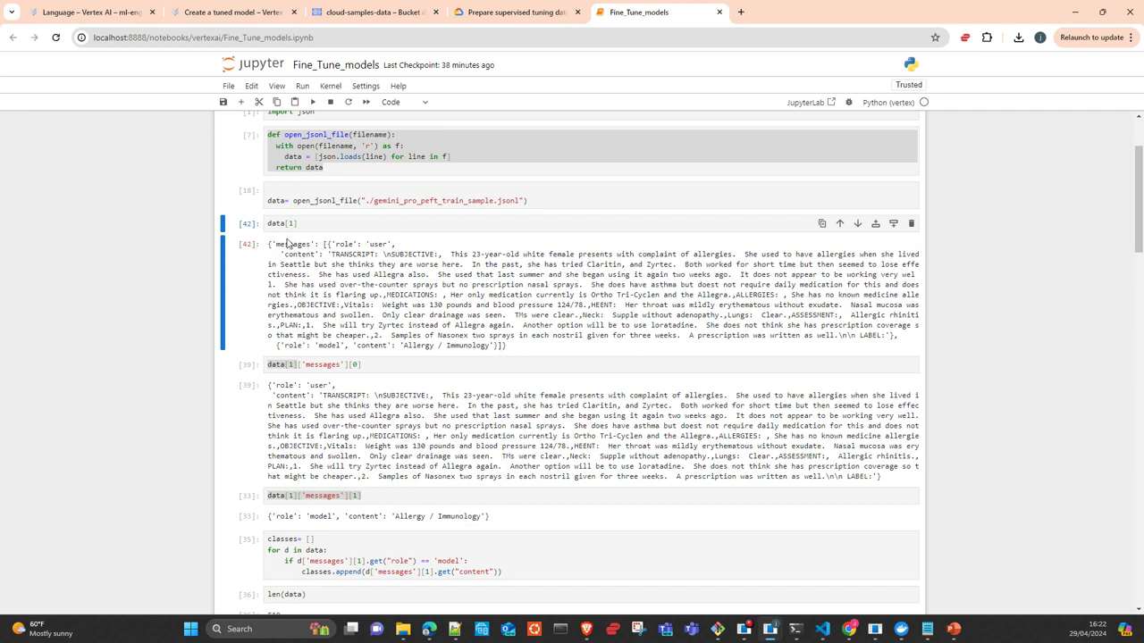
# Examine the role entry in the output of data[1]['messages'][0] by highlighting it
pyautogui.scroll(-1, 365, 384)
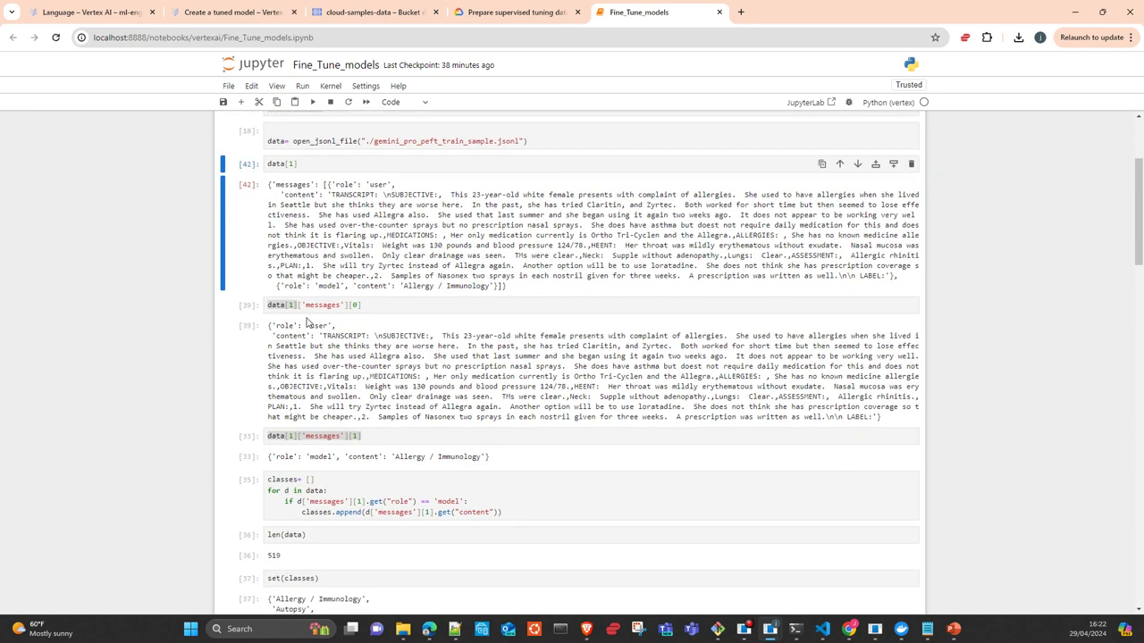
pyautogui.click(273, 325)
pyautogui.moveTo(273, 325); pyautogui.dragTo(336, 327)
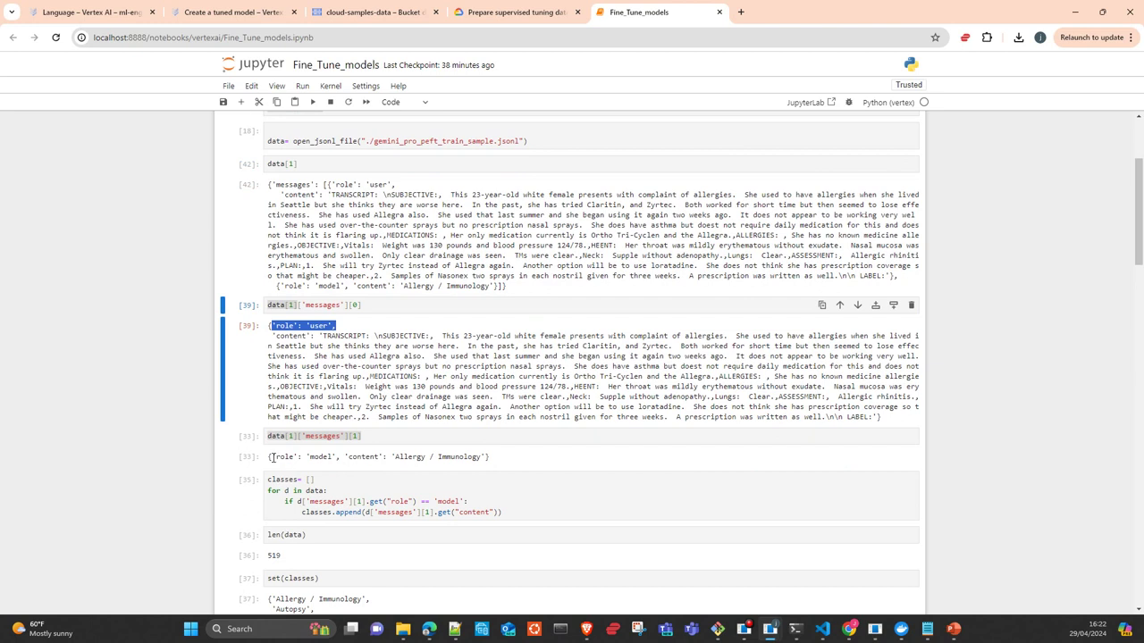
# Examine the model message in data[1], the class extraction code and the set(classes) output, plus the dataset format documentation
pyautogui.moveTo(270, 457); pyautogui.dragTo(337, 457)
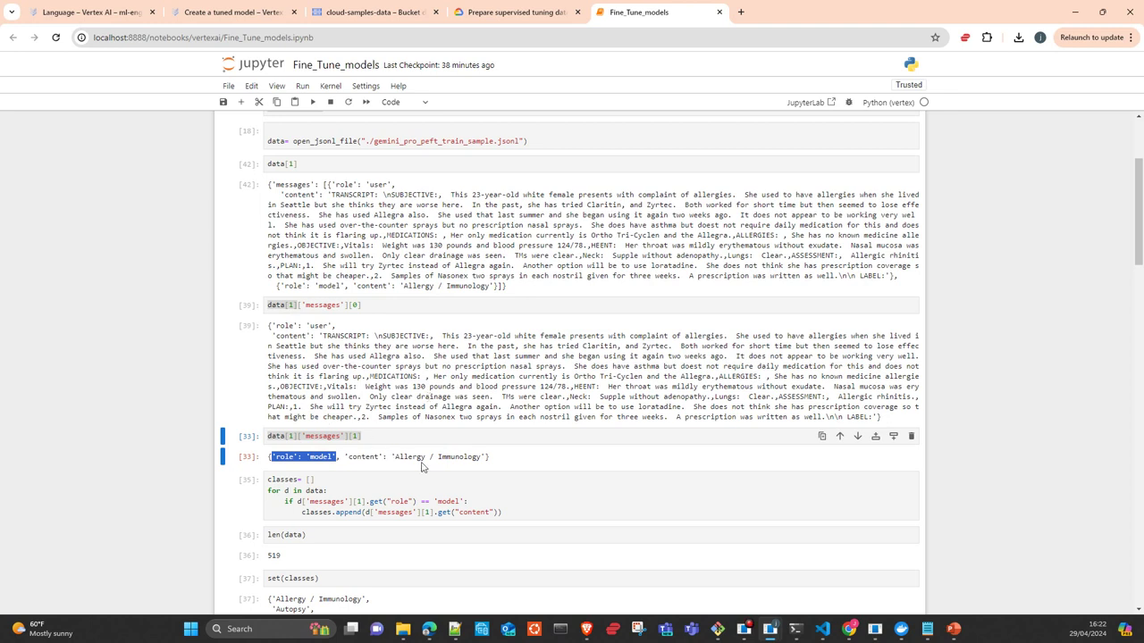
pyautogui.scroll(-1, 444, 466)
pyautogui.scroll(-5, 527, 458)
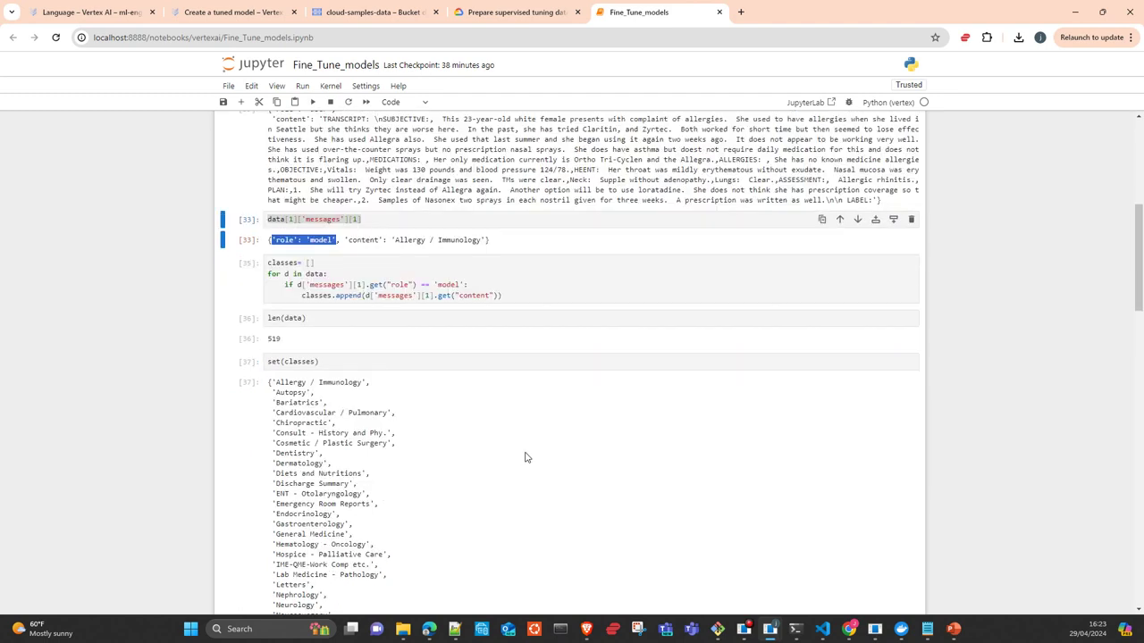
pyautogui.scroll(-1, 397, 344)
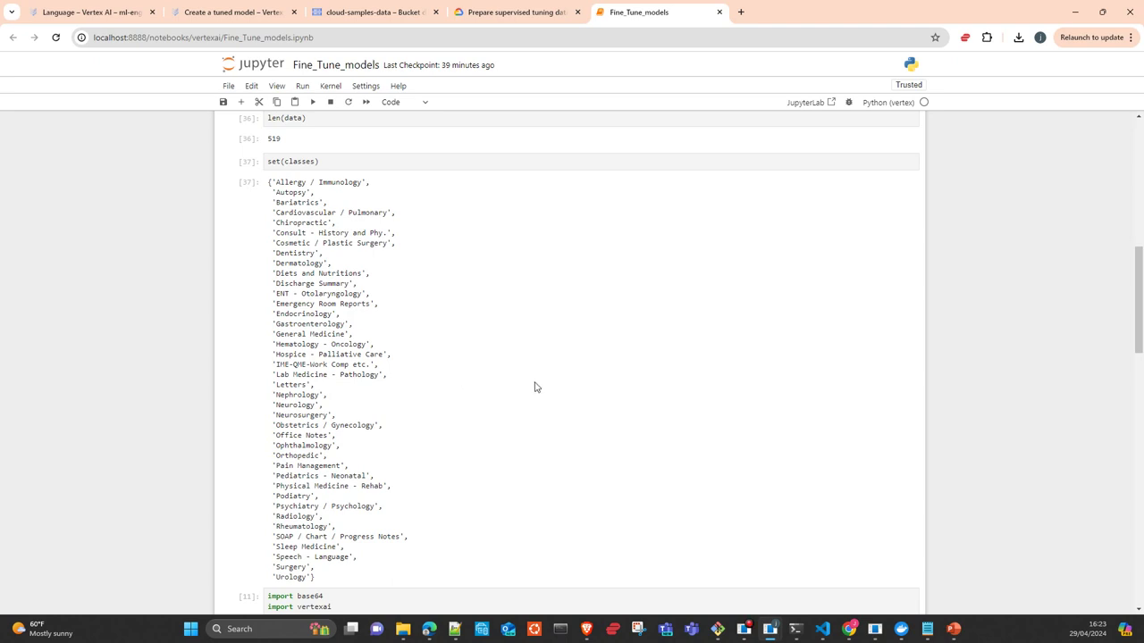
pyautogui.scroll(3, 534, 385)
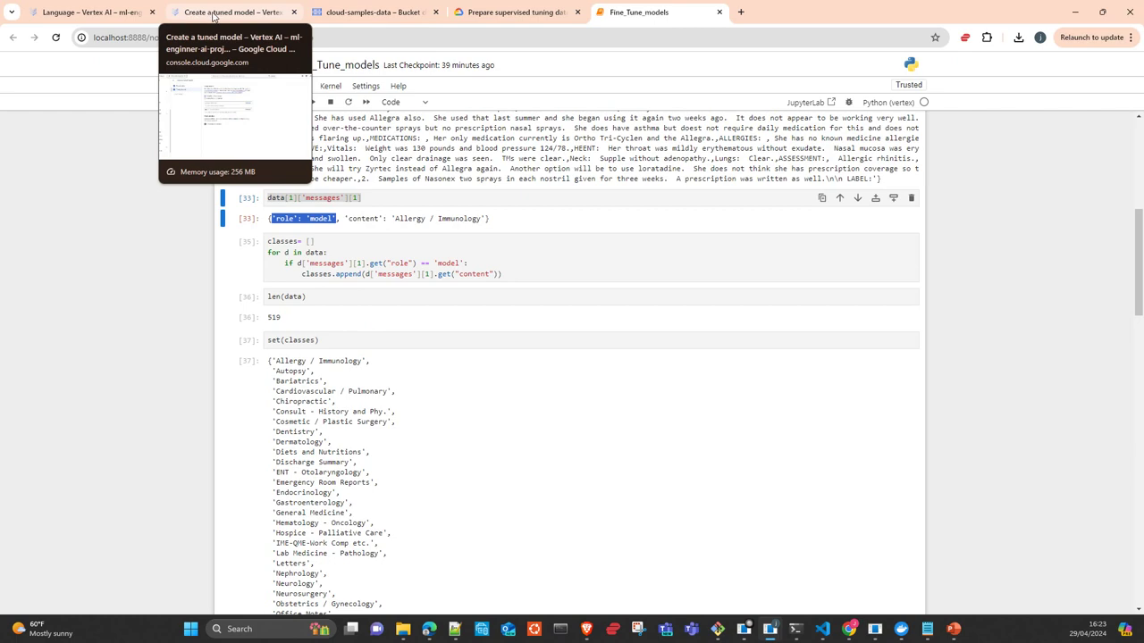
pyautogui.scroll(4, 416, 340)
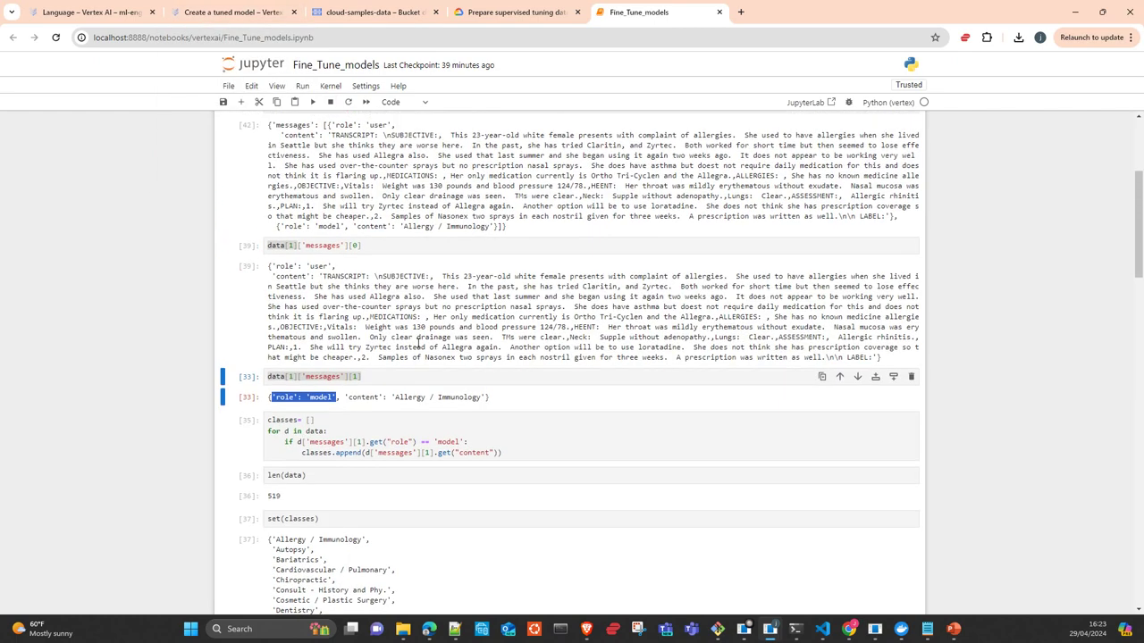
pyautogui.scroll(2, 417, 340)
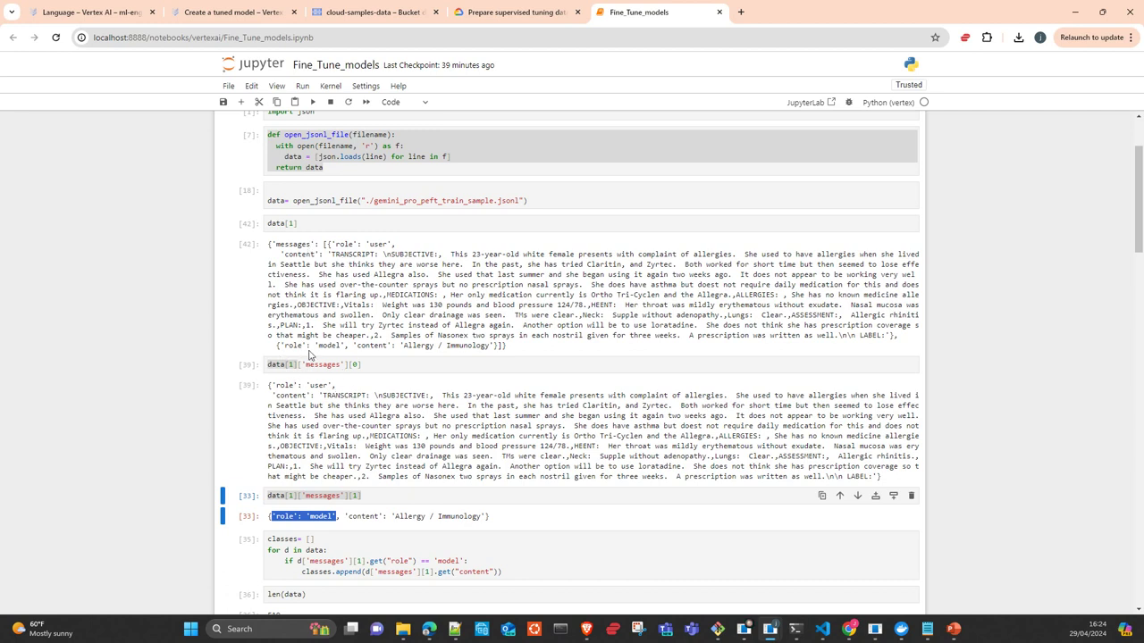
pyautogui.doubleClick(372, 344)
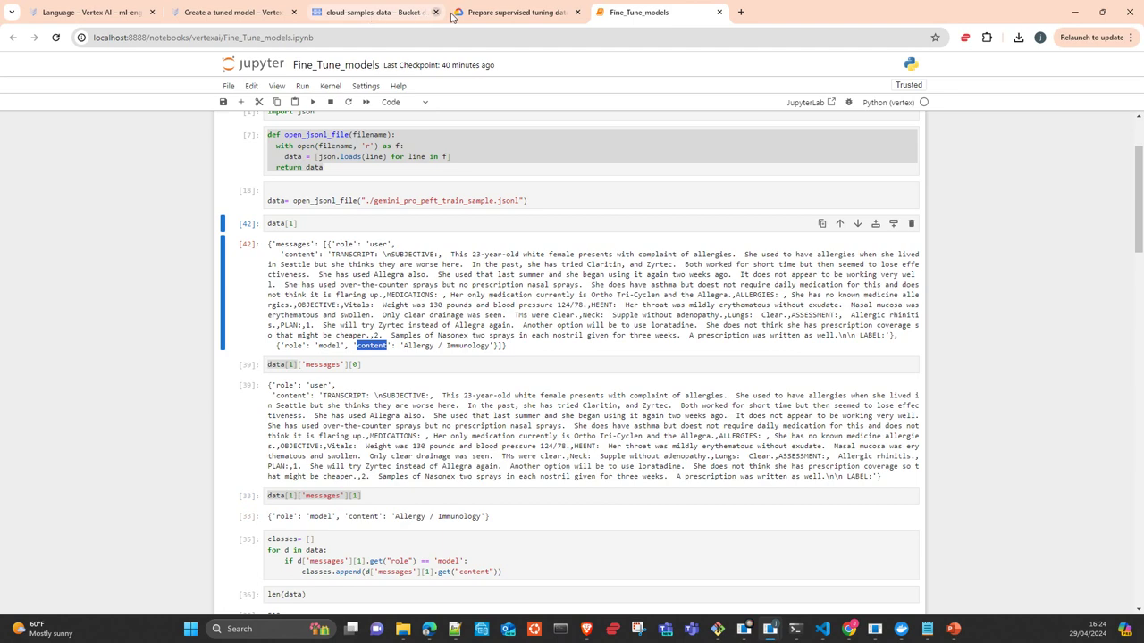
pyautogui.click(507, 13)
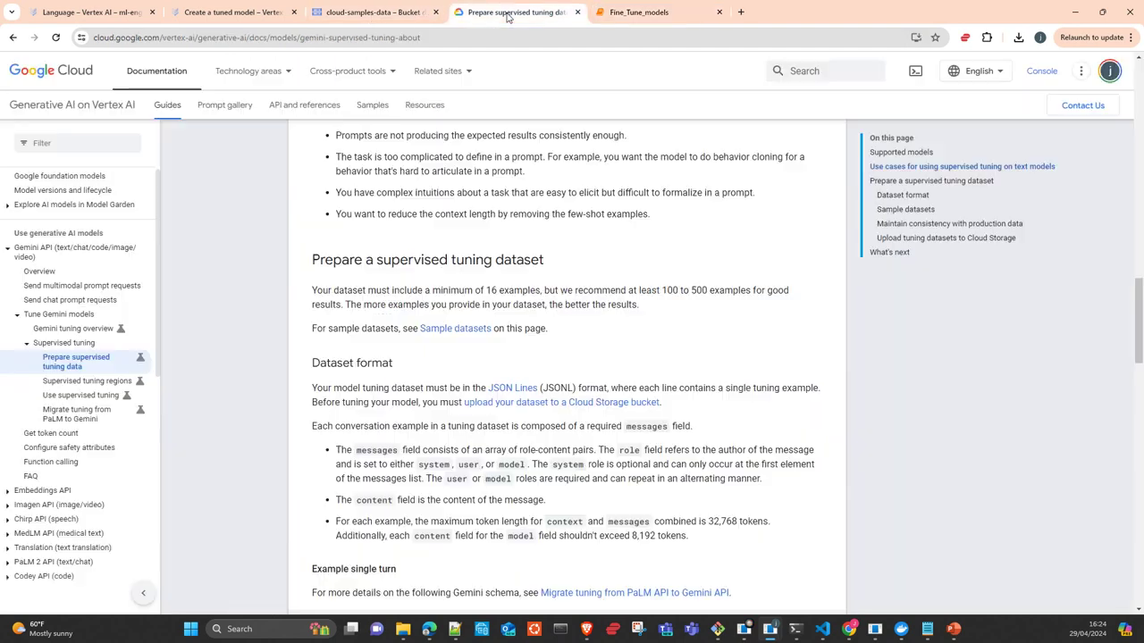
# In the tuned model form, choose gemini_pro_peft_train_sample.jsonl as the JSONL tuning file to upload
pyautogui.click(240, 13)
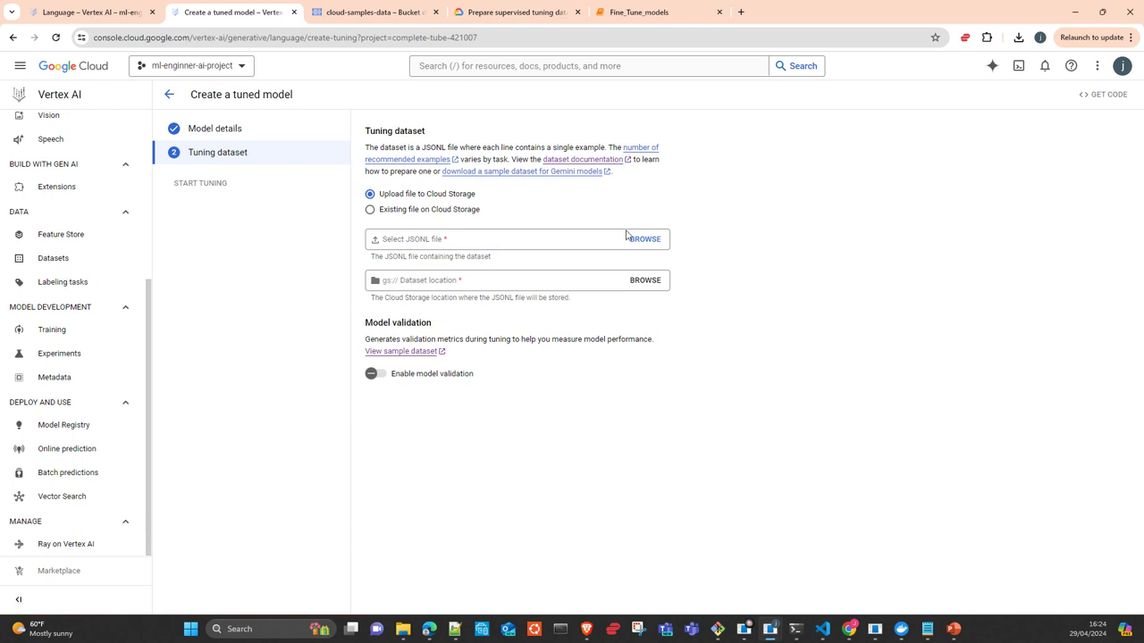
pyautogui.click(646, 242)
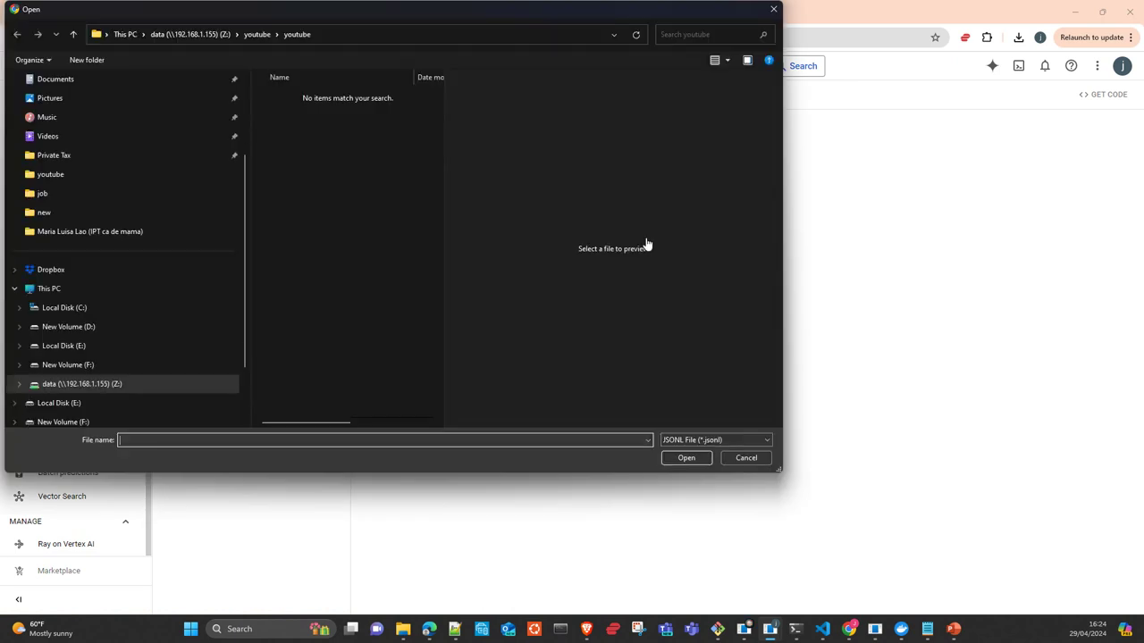
pyautogui.moveTo(294, 17); pyautogui.dragTo(0, 53)
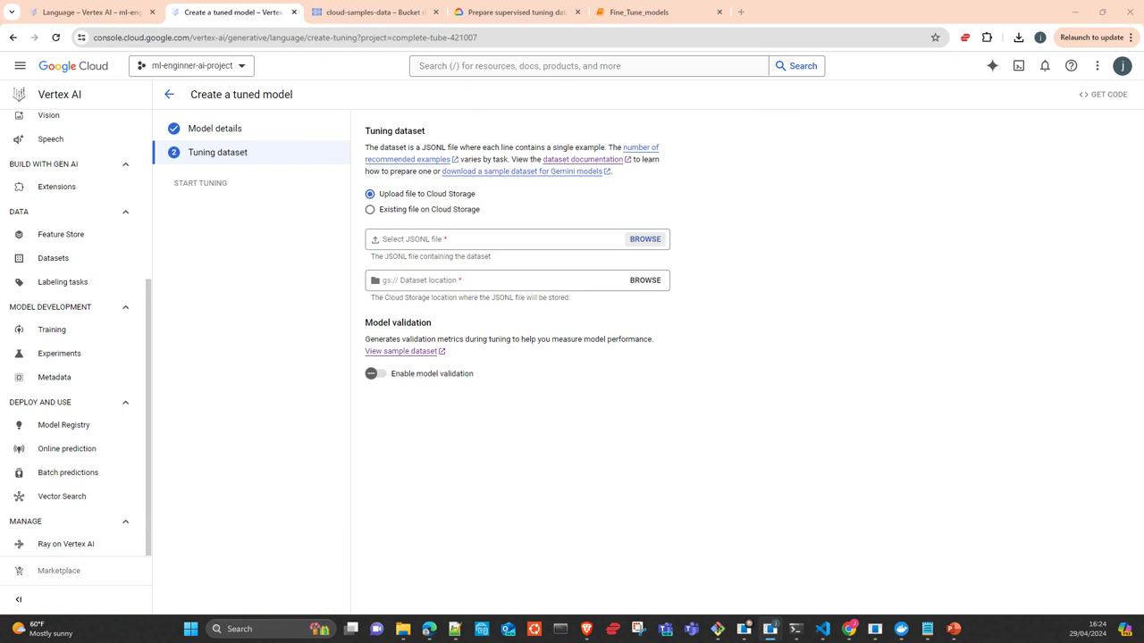
# Set the dataset location to the train_data folder in the complete-tube-421007.appspot.com bucket
pyautogui.click(643, 283)
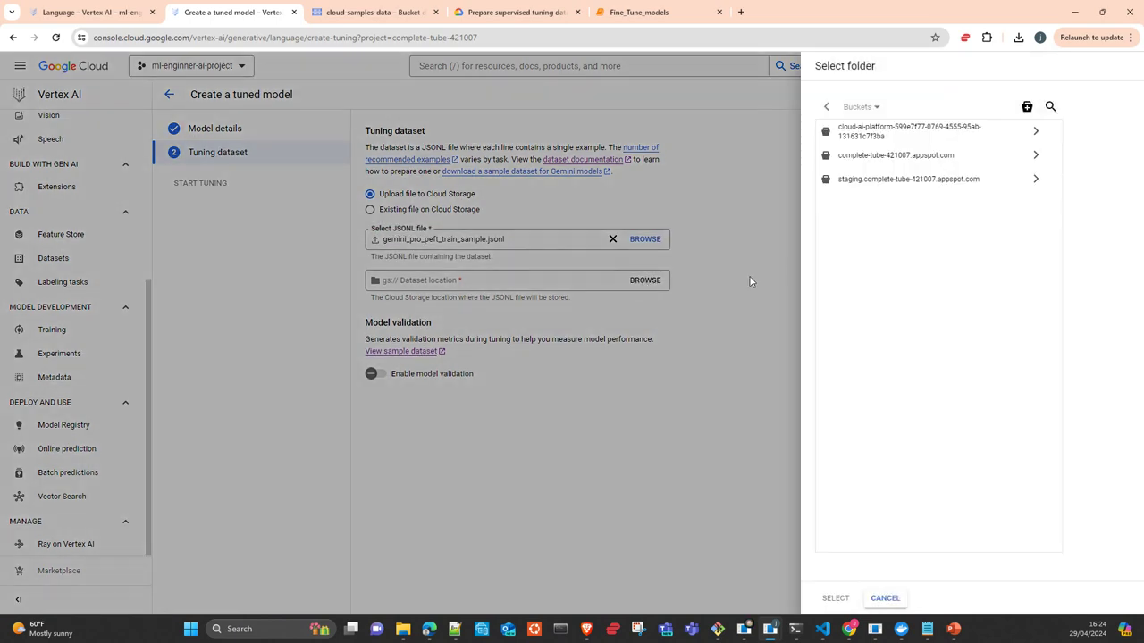
pyautogui.click(1036, 156)
pyautogui.click(969, 158)
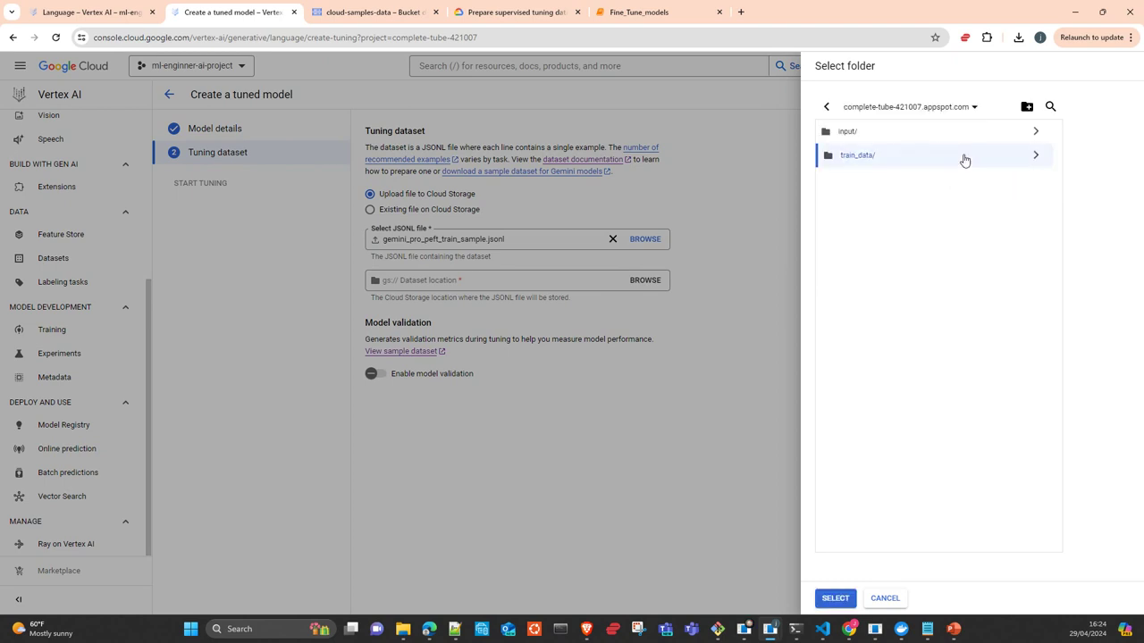
pyautogui.click(835, 598)
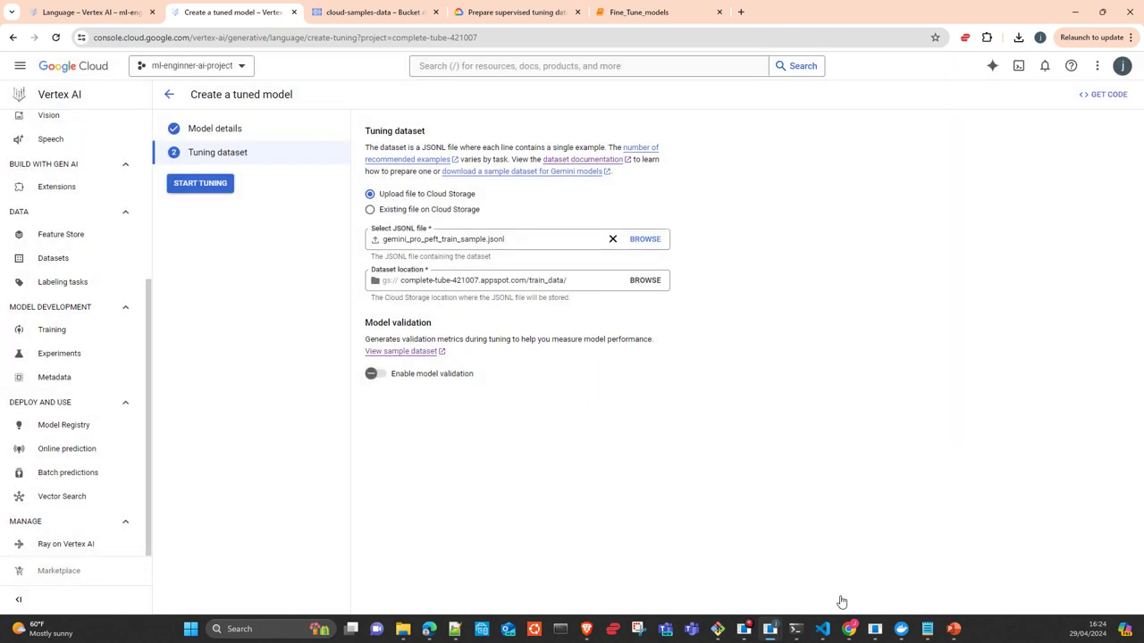
# Enable model validation and copy the gsutil URI of gemini_pro_peft_train_sample.jsonl from the cloud-samples-data bucket
pyautogui.click(379, 375)
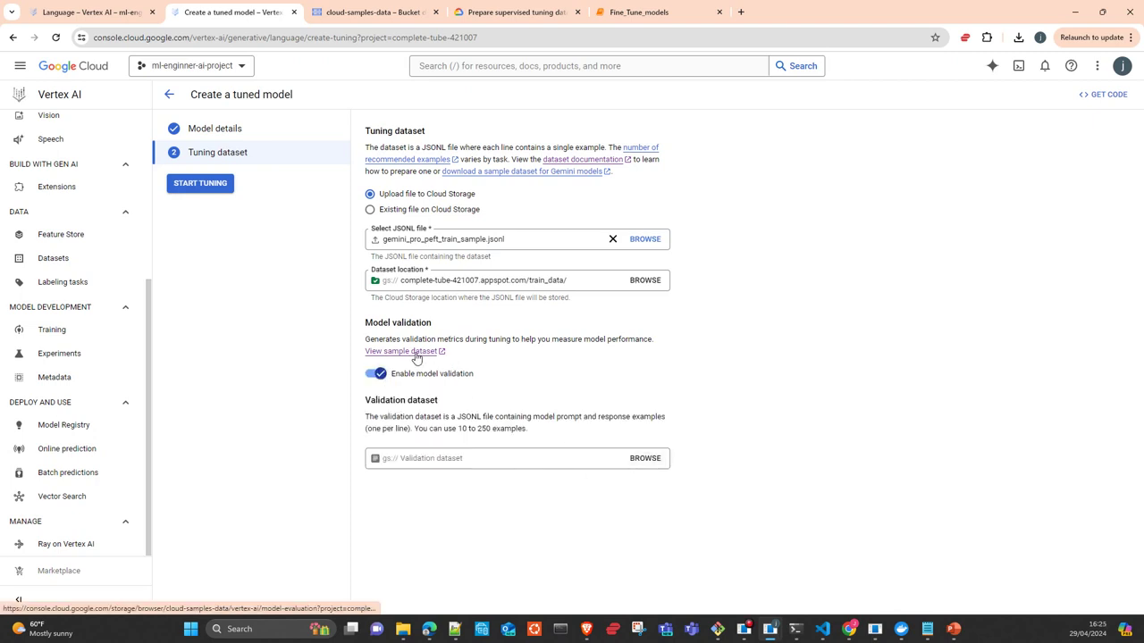
pyautogui.click(647, 461)
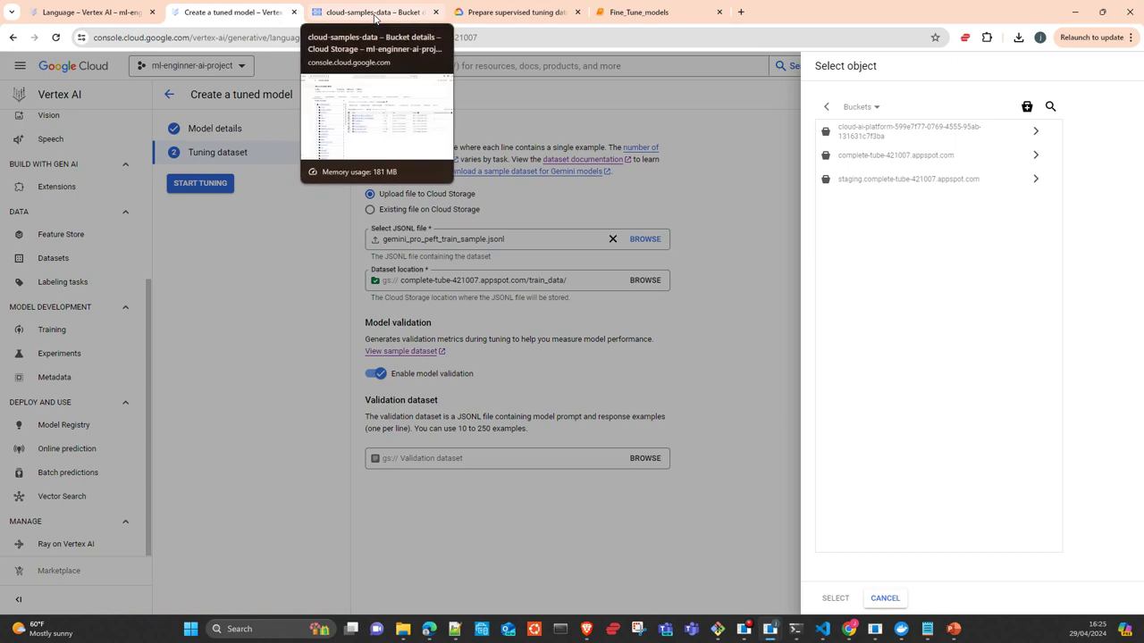
pyautogui.click(375, 14)
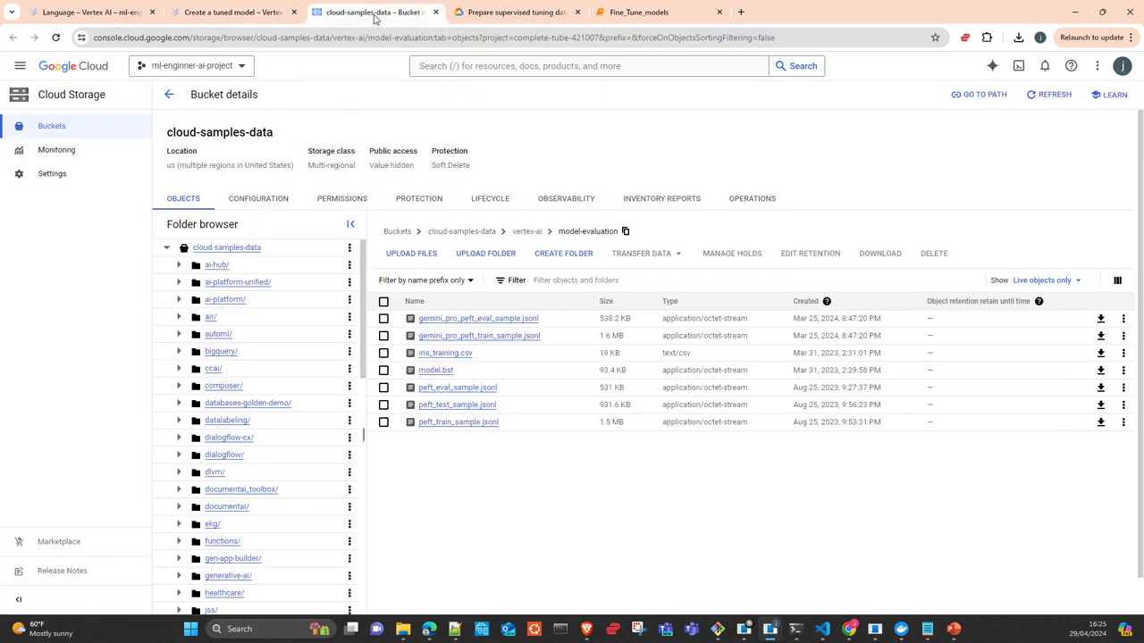
pyautogui.click(466, 337)
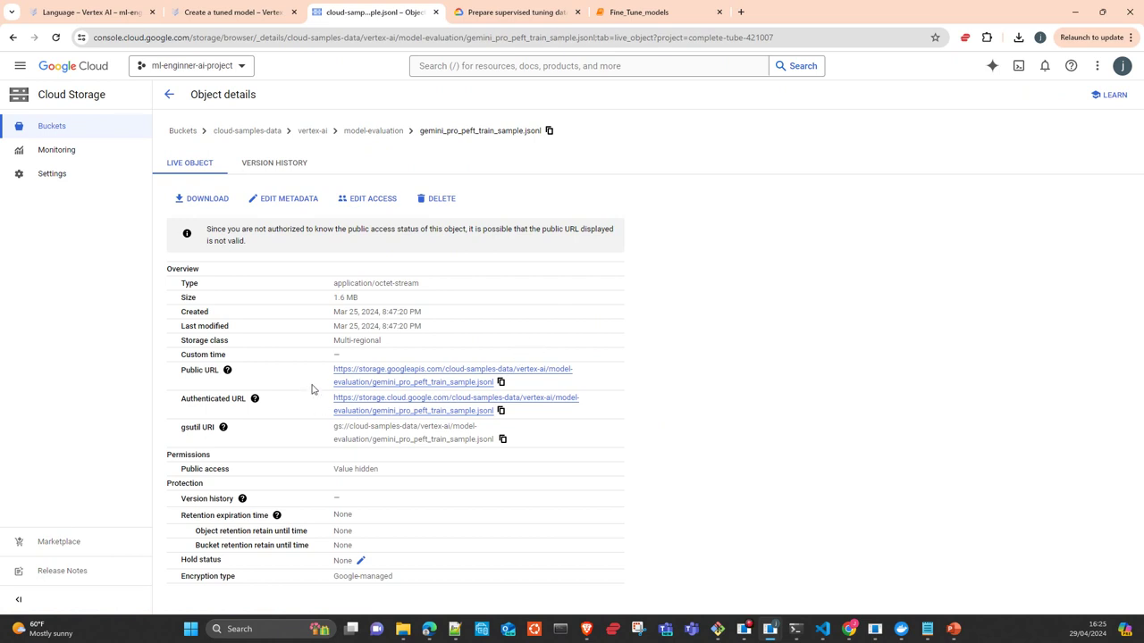
pyautogui.click(503, 440)
# Set the validation dataset to cloud-samples-data/vertex-ai/model-evaluation/gemini_pro_peft_train_sample.jsonl, removing the duplicate gs:// prefix from the pasted URI
pyautogui.click(254, 14)
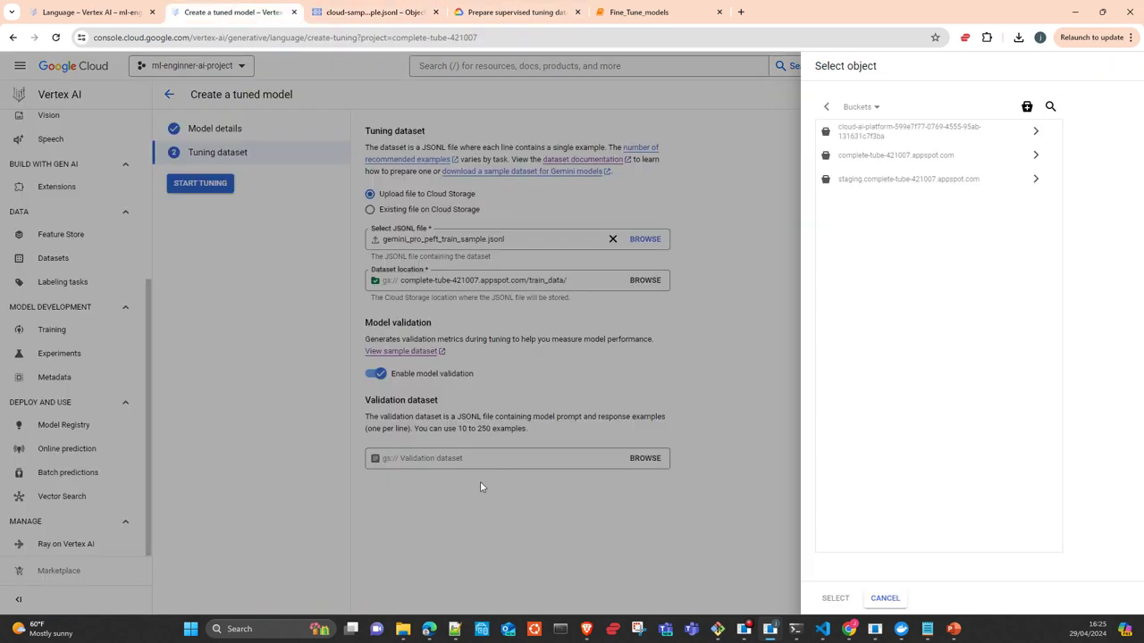
pyautogui.click(536, 462)
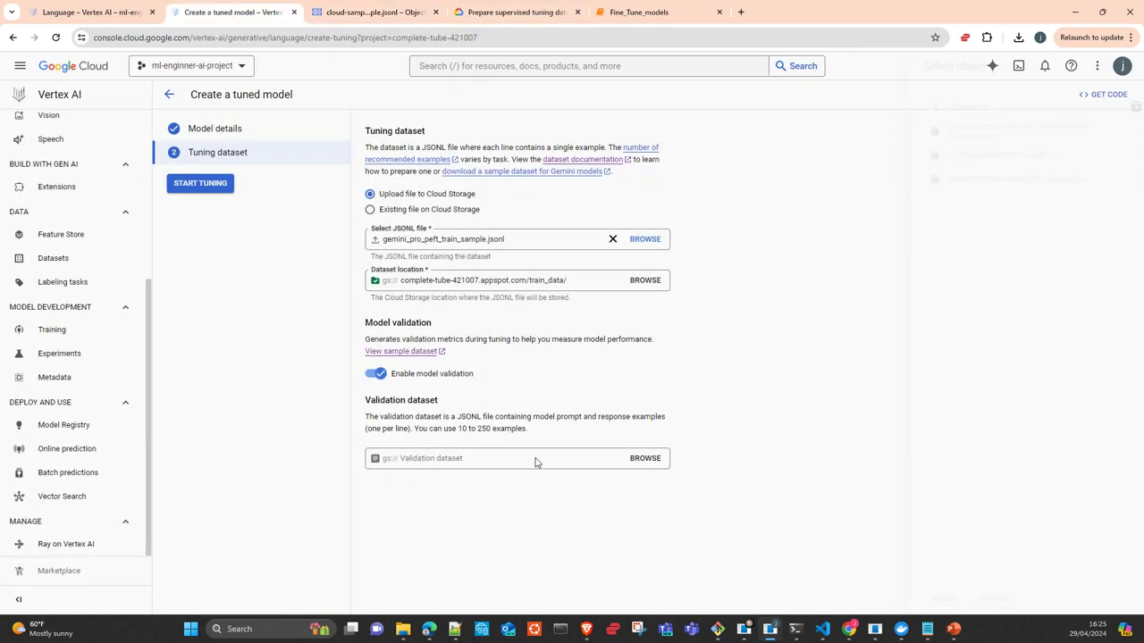
pyautogui.click(487, 459)
pyautogui.hotkey('ctrl', 'v')
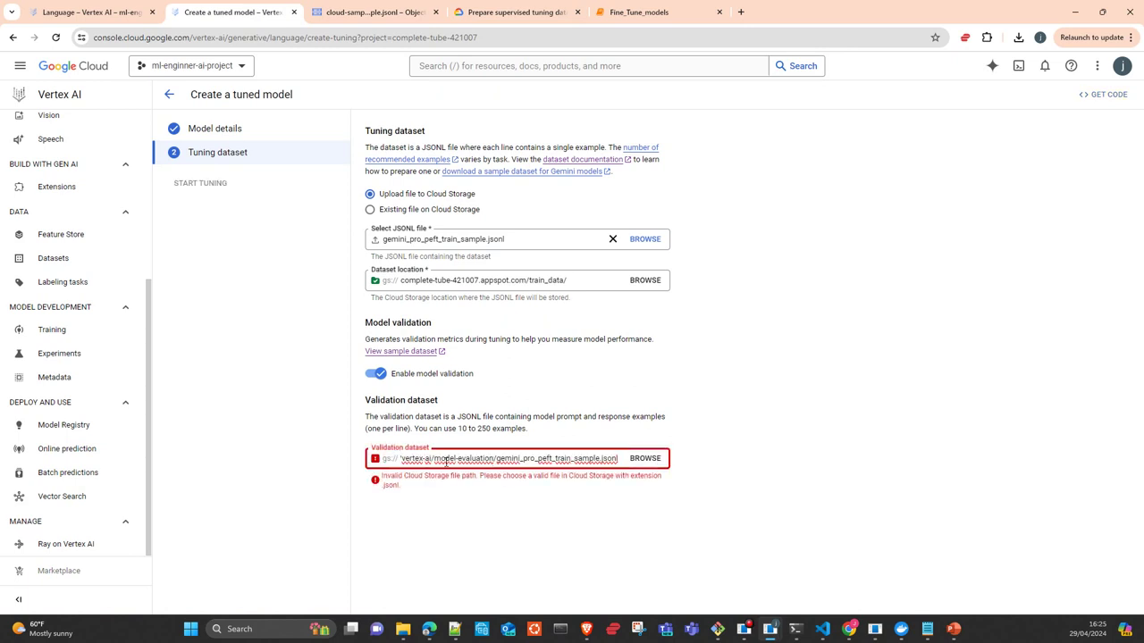
pyautogui.press('Home')
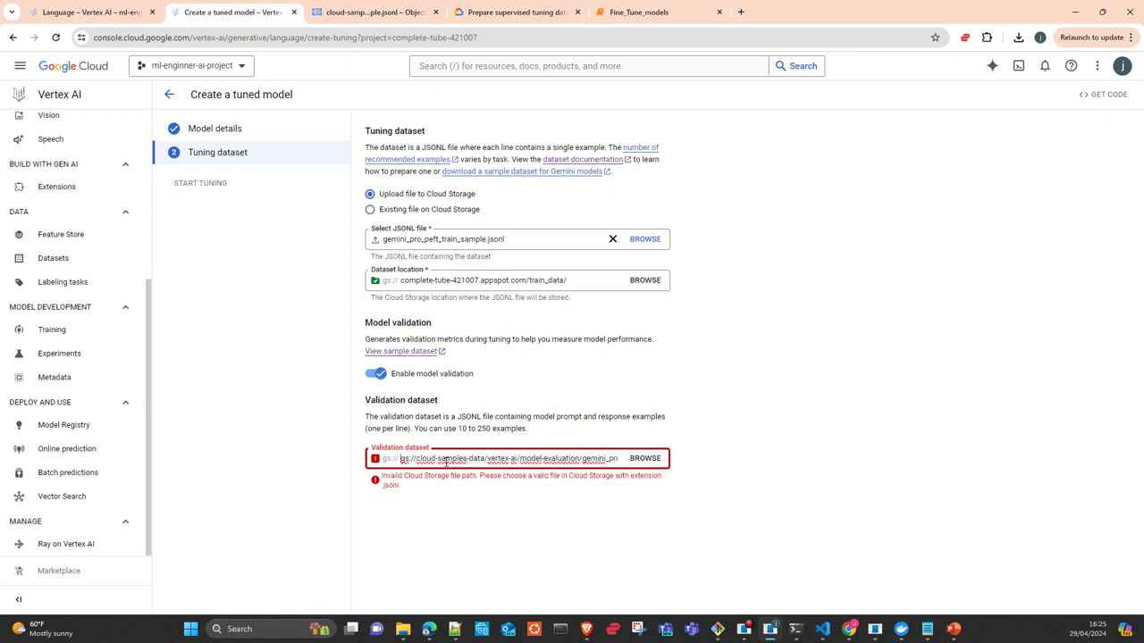
pyautogui.press('Delete')
pyautogui.press('Delete')
pyautogui.press('Delete')
pyautogui.press('Delete')
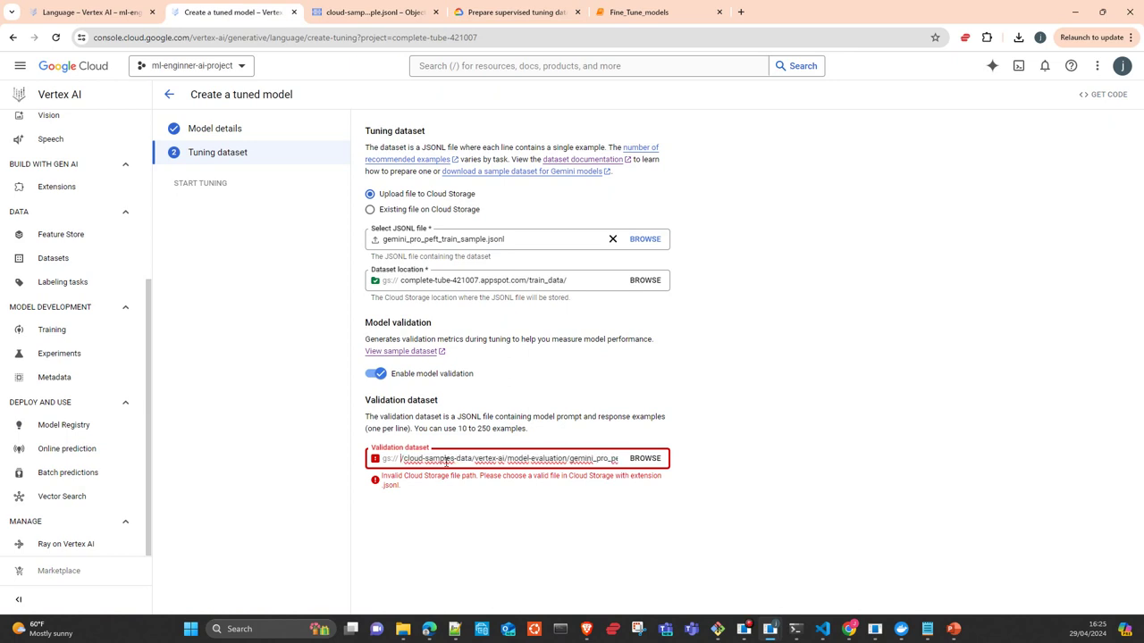
pyautogui.press('Delete')
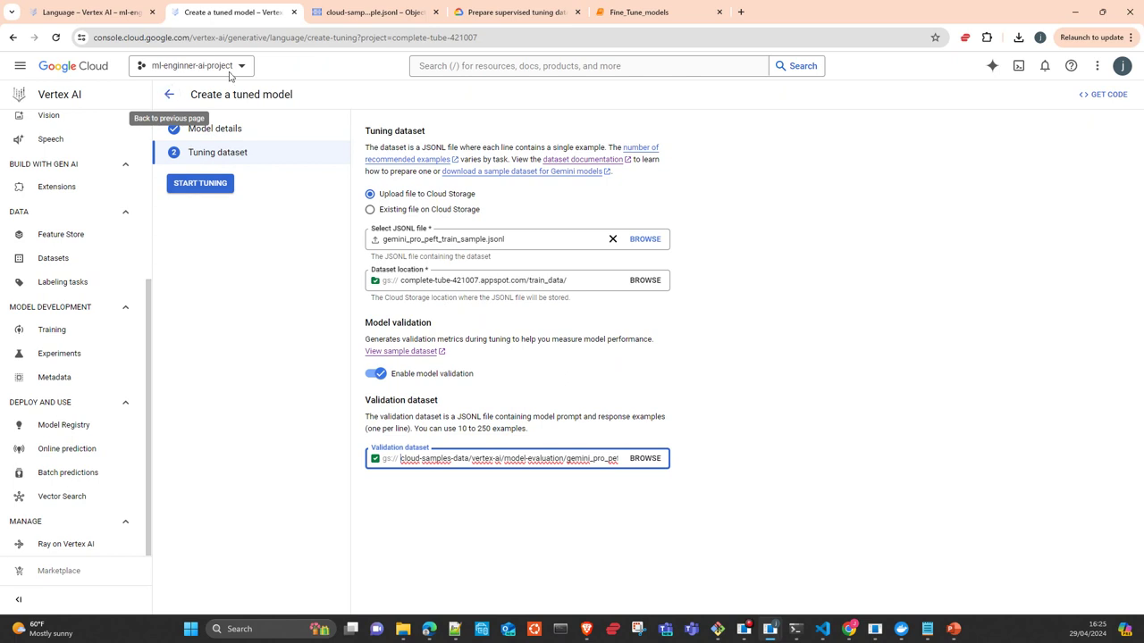
# Open the test1 tuned model from the Tune and Distill list and review its training and validation metrics
pyautogui.click(96, 16)
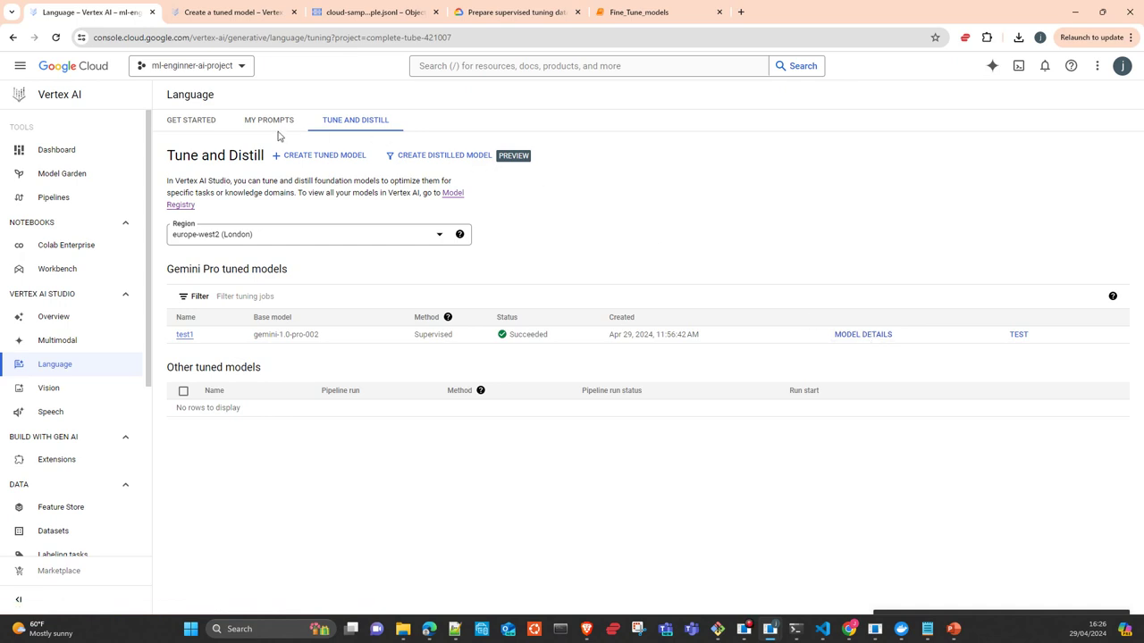
pyautogui.click(183, 335)
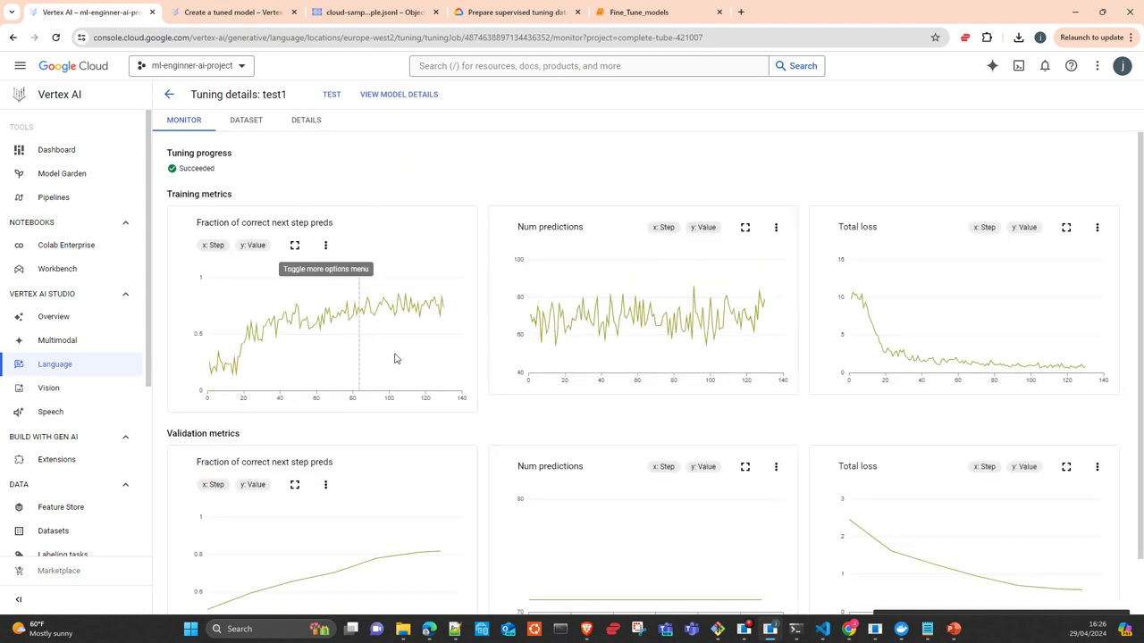
pyautogui.scroll(-1, 362, 424)
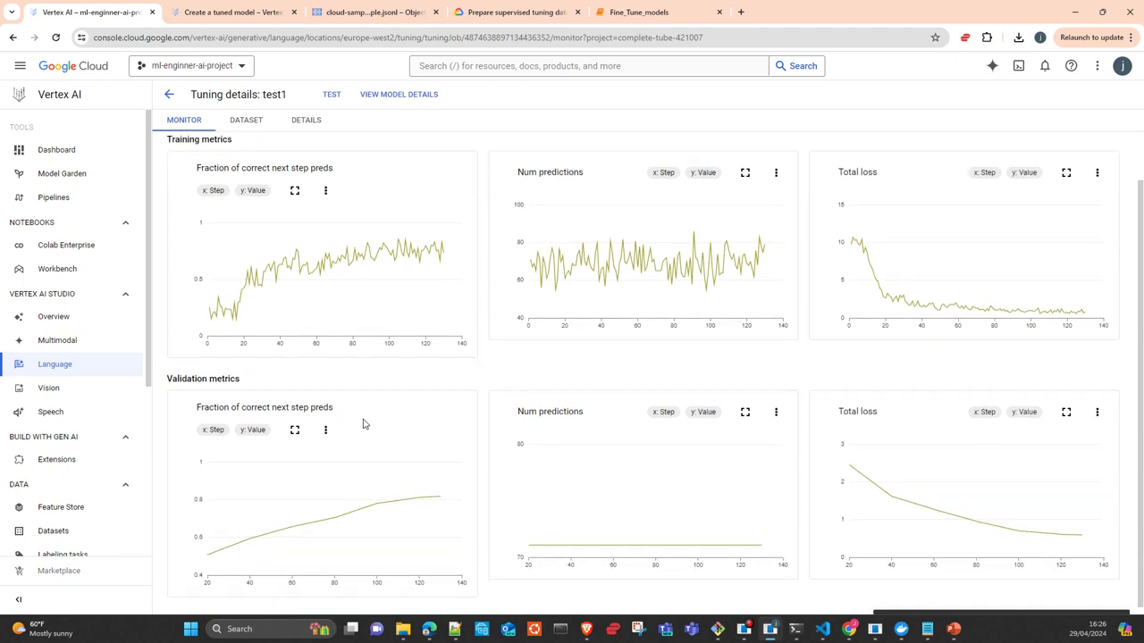
pyautogui.scroll(1, 368, 424)
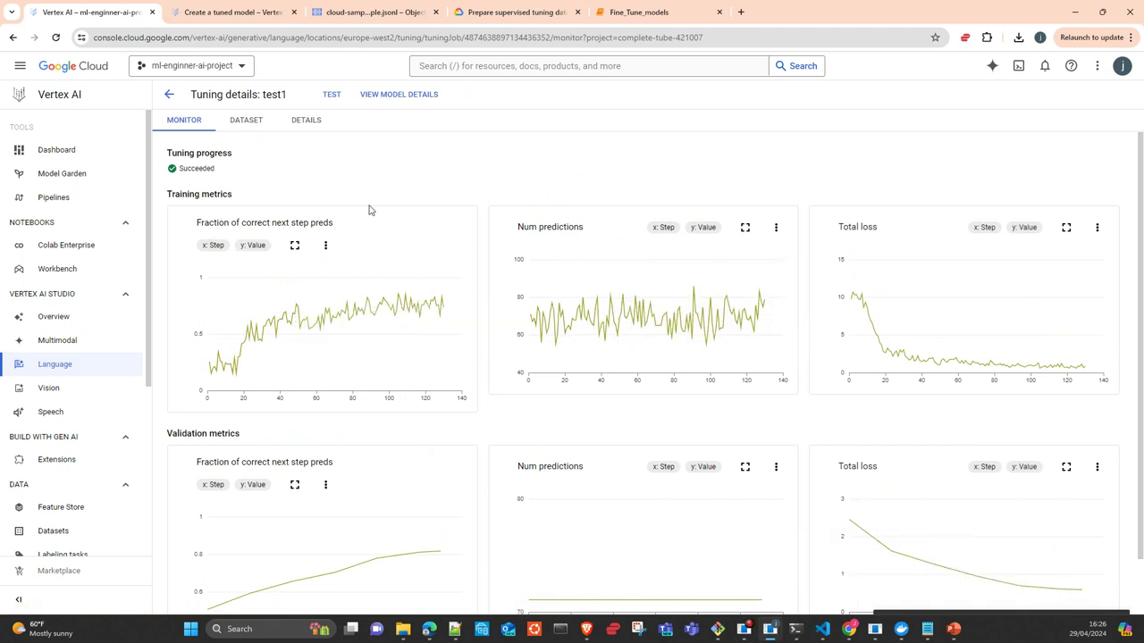
pyautogui.scroll(-1, 468, 370)
pyautogui.scroll(1, 467, 370)
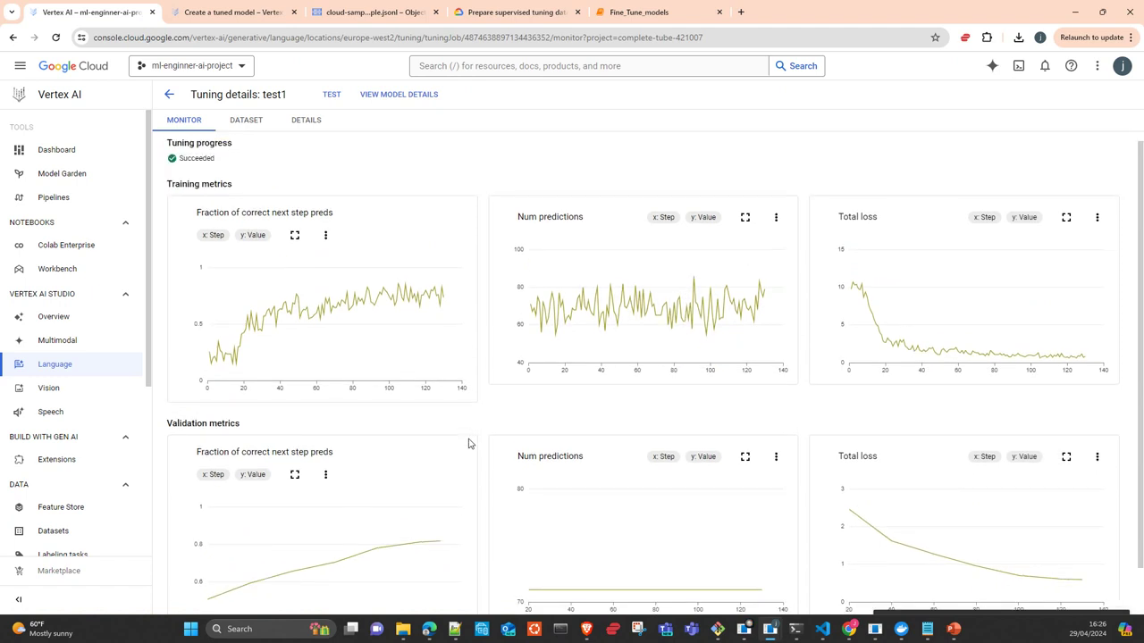
# Review the dataset sample and the token and message distributions of the test1 tuning job
pyautogui.click(242, 125)
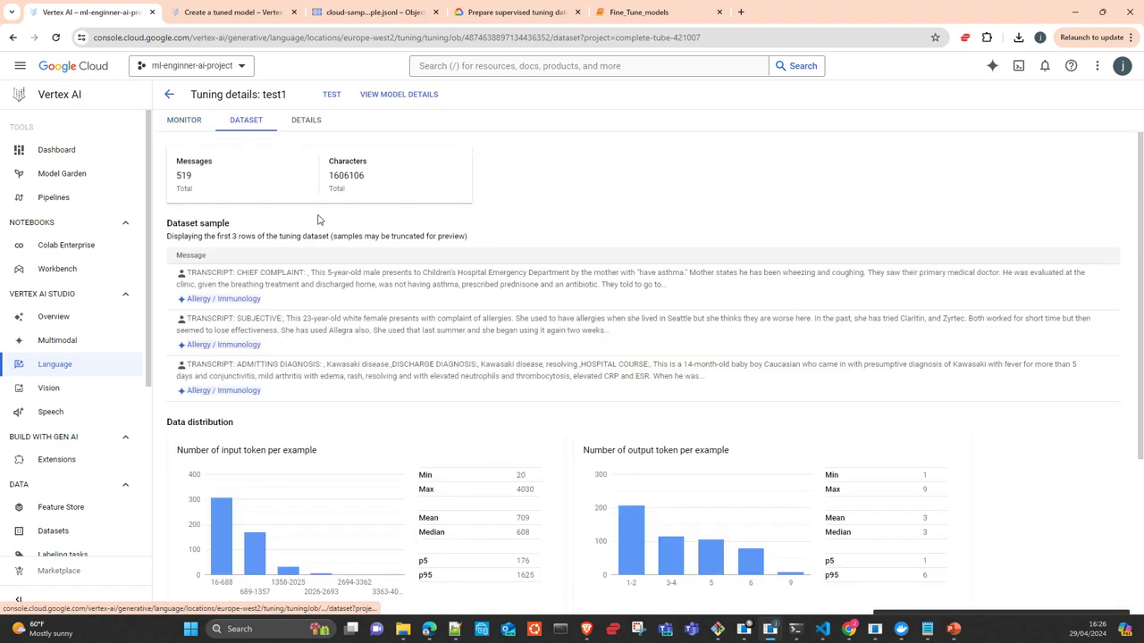
pyautogui.scroll(-3, 535, 282)
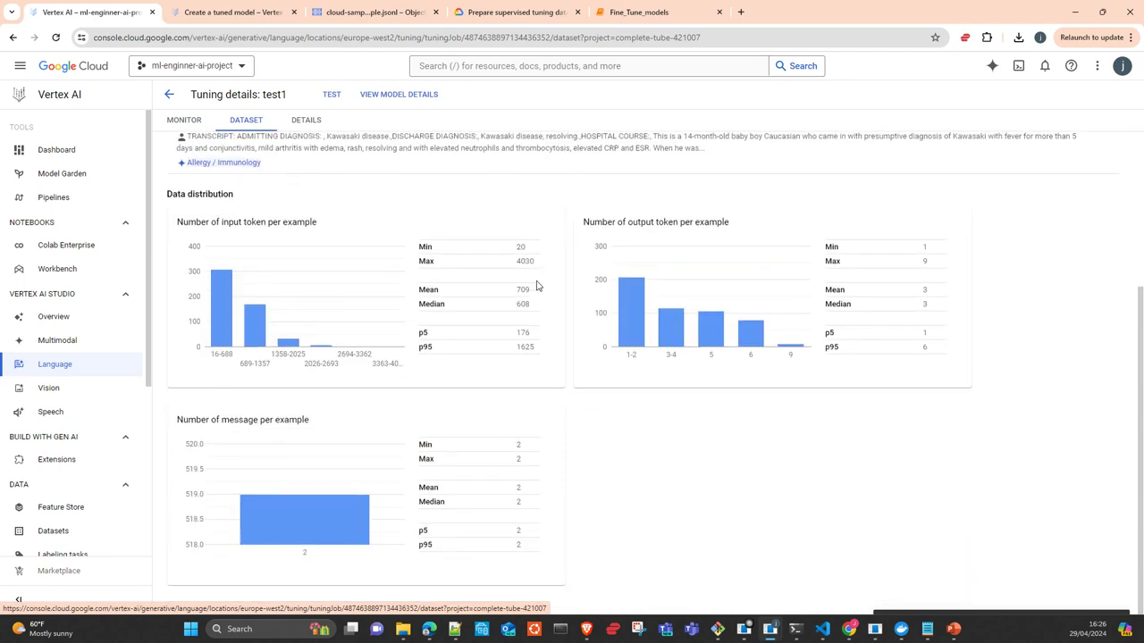
pyautogui.scroll(3, 536, 286)
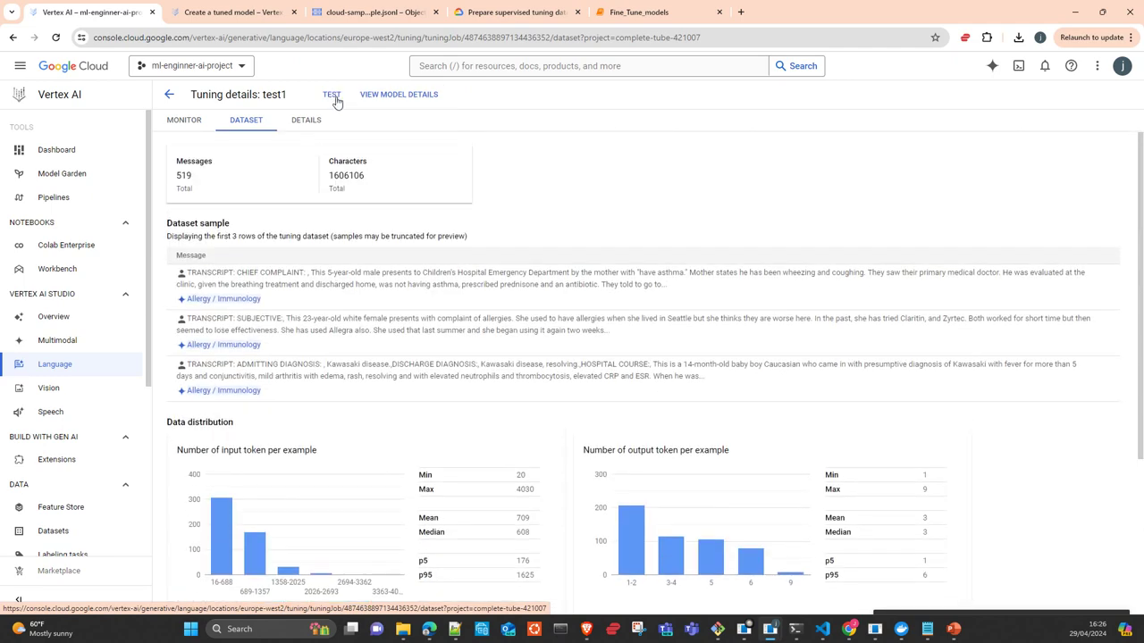
# View the tuning details of test1 and open the artifacts of its linked tuning experiment run
pyautogui.click(309, 123)
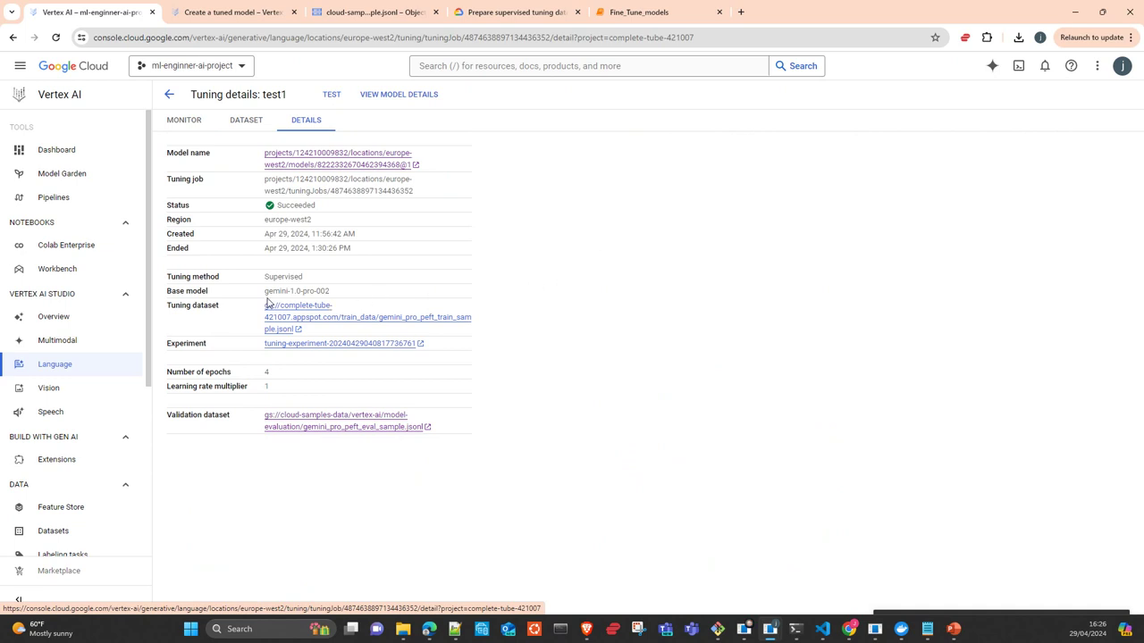
pyautogui.click(322, 345)
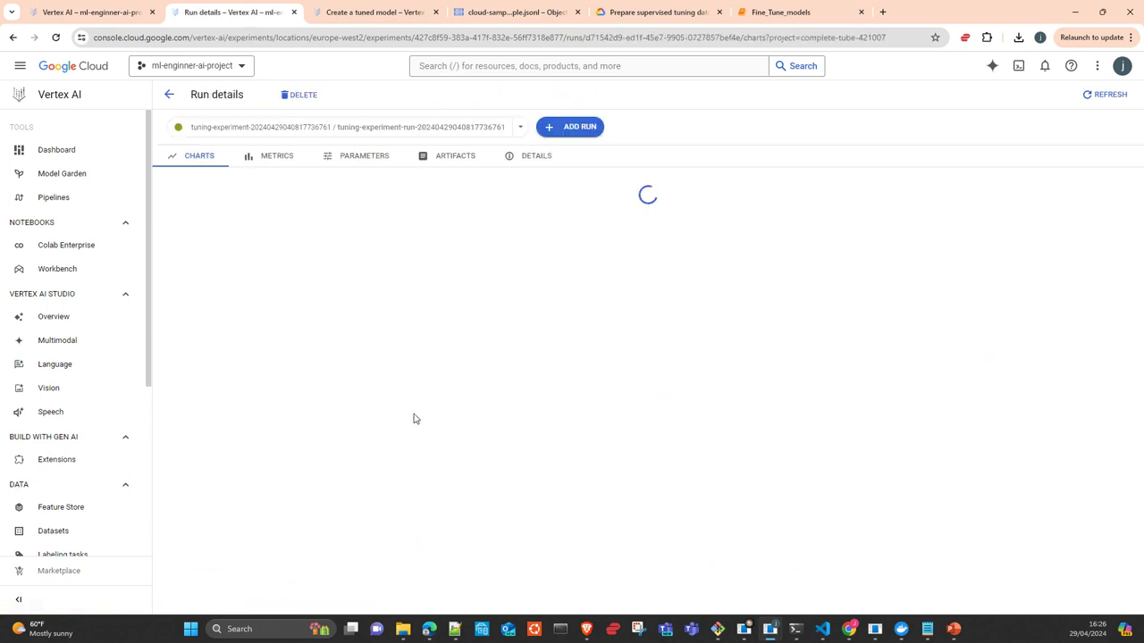
pyautogui.click(464, 156)
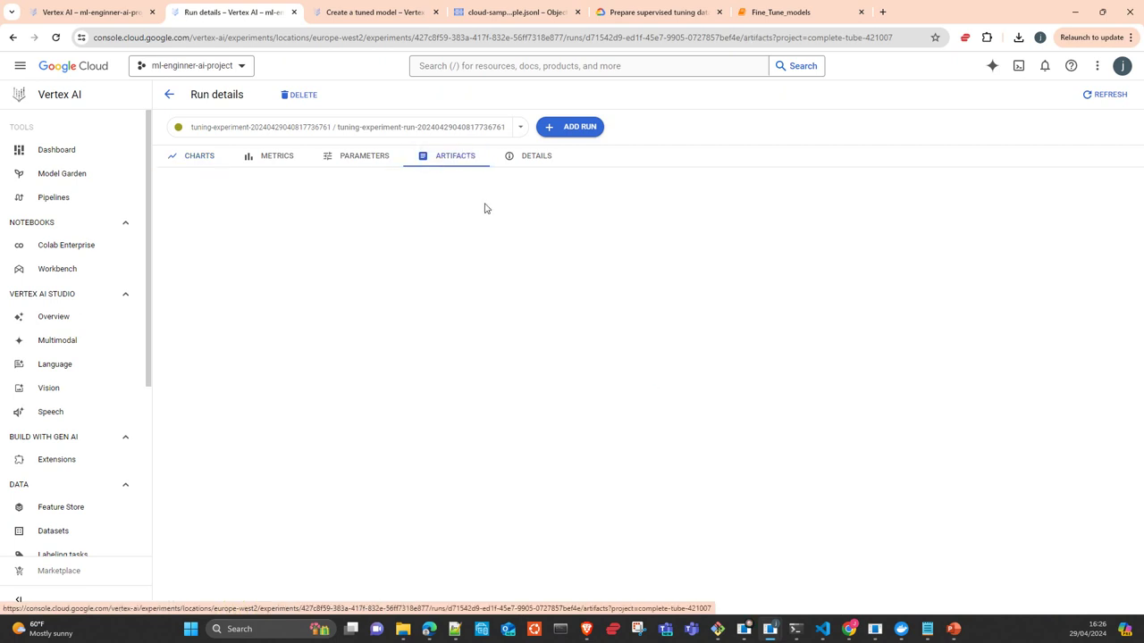
# Review the metrics, evaluation and training charts, and artifacts of the tuning experiment run
pyautogui.click(277, 158)
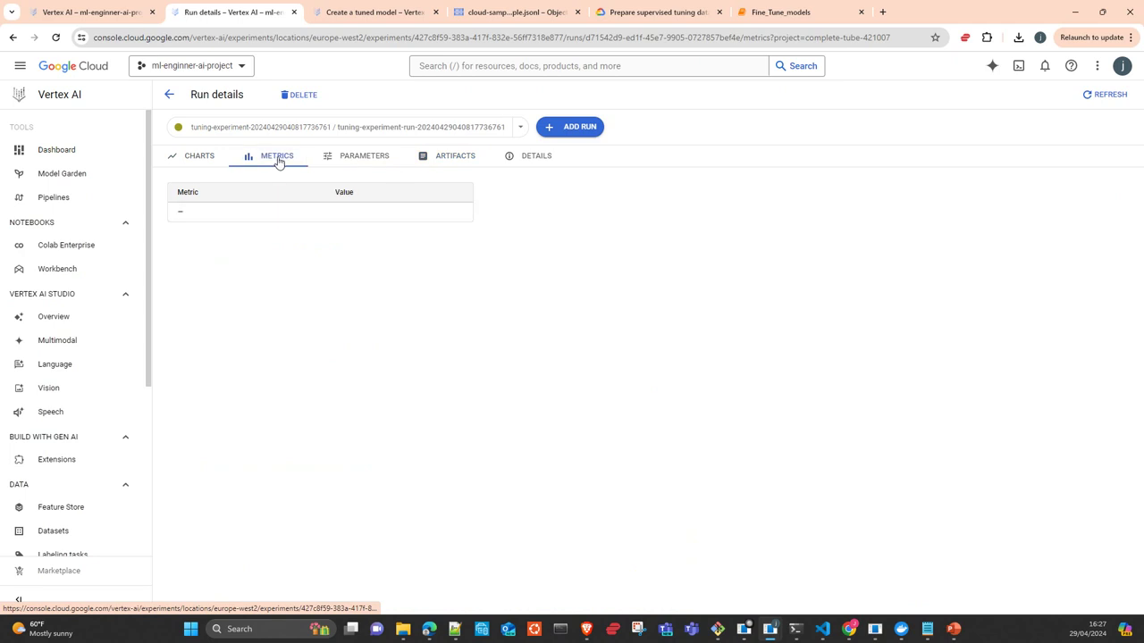
pyautogui.click(201, 159)
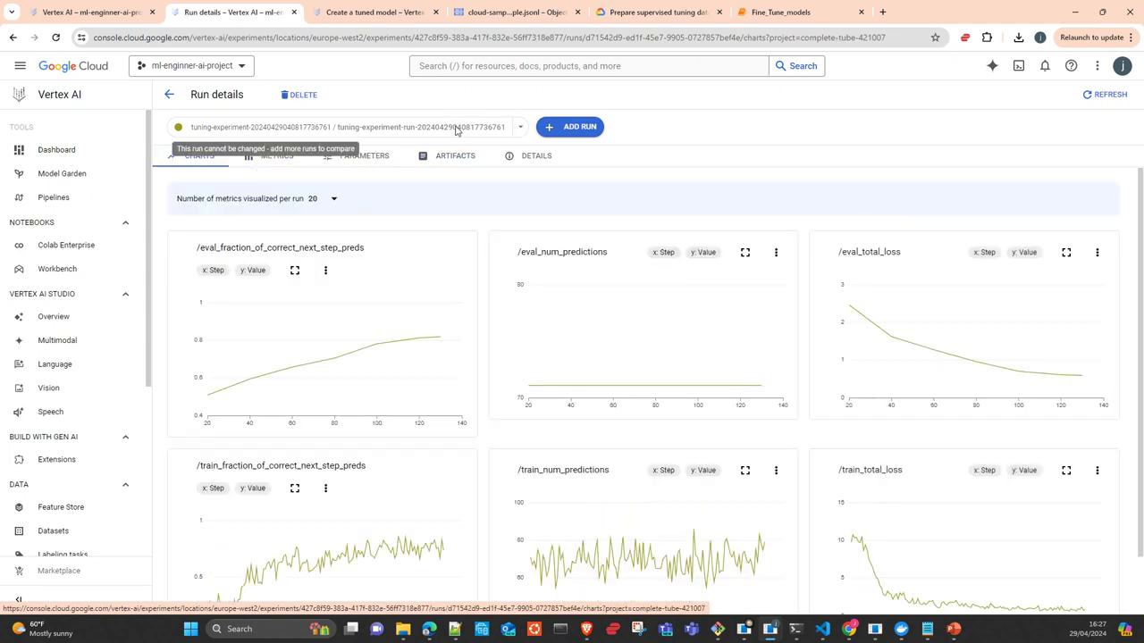
pyautogui.scroll(-1, 608, 304)
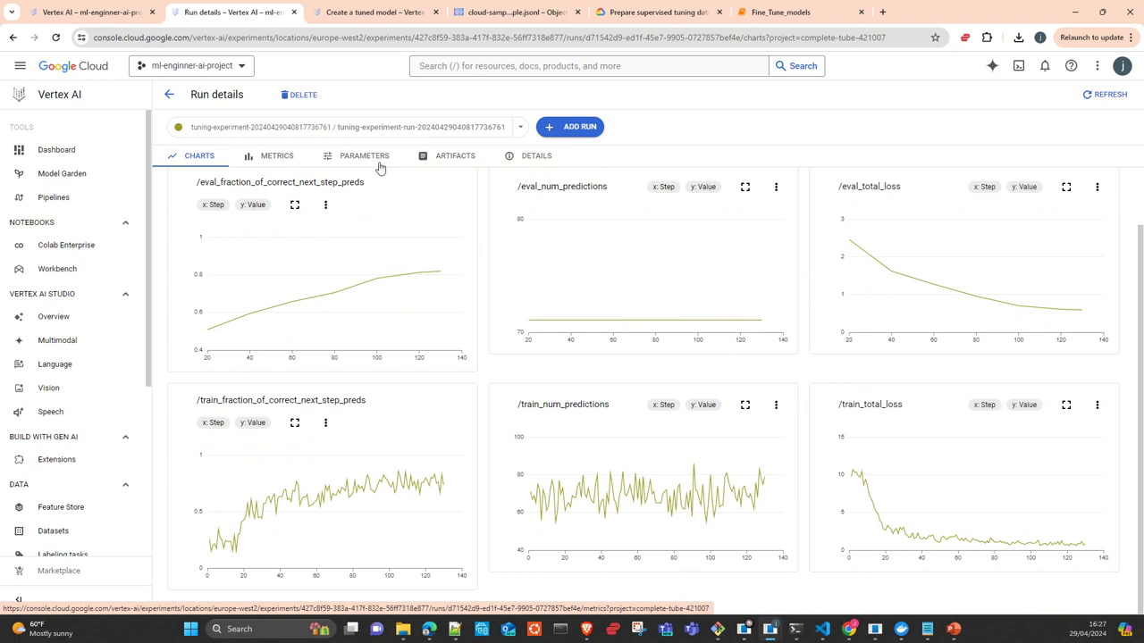
pyautogui.click(278, 158)
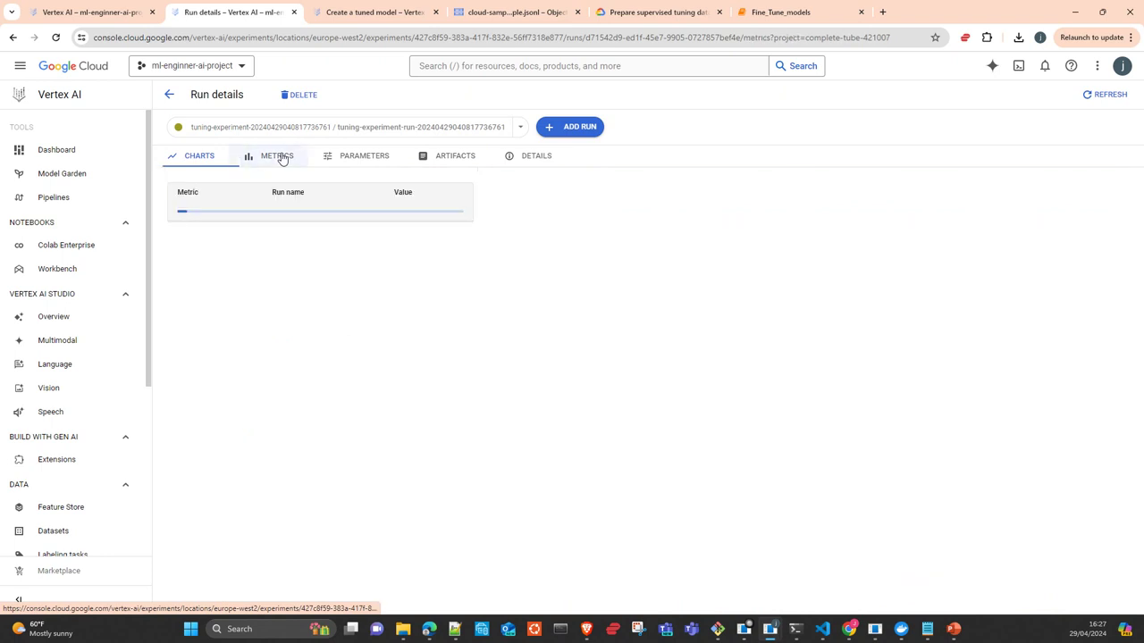
pyautogui.click(460, 157)
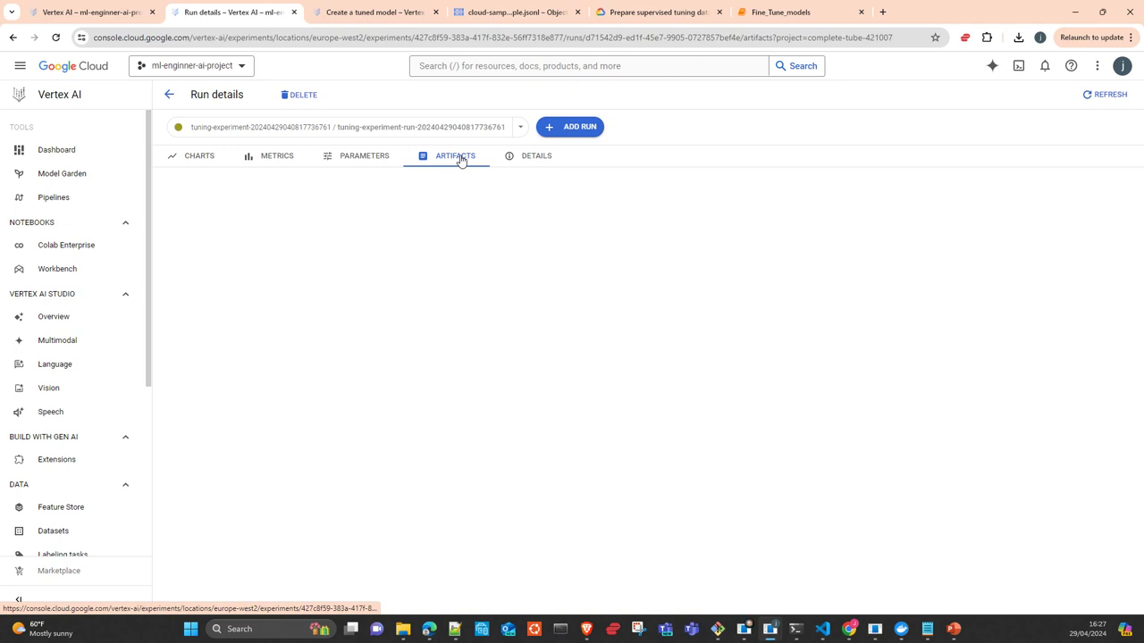
# Leave the experiment run and close the Experiments browser tab to return to the test1 tuning details
pyautogui.click(169, 96)
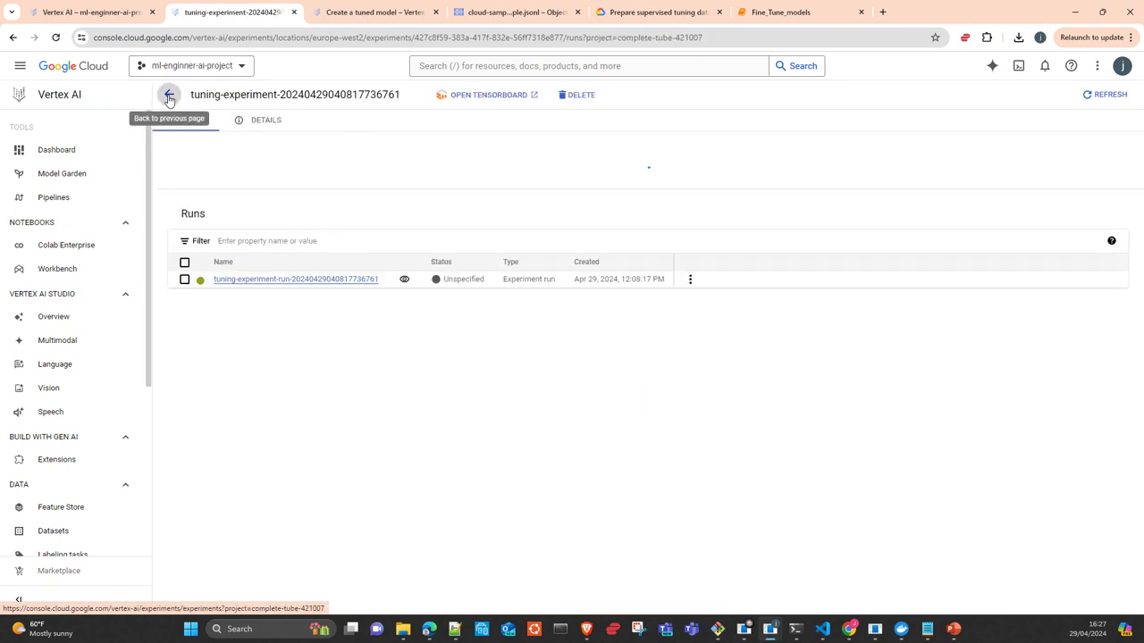
pyautogui.click(169, 96)
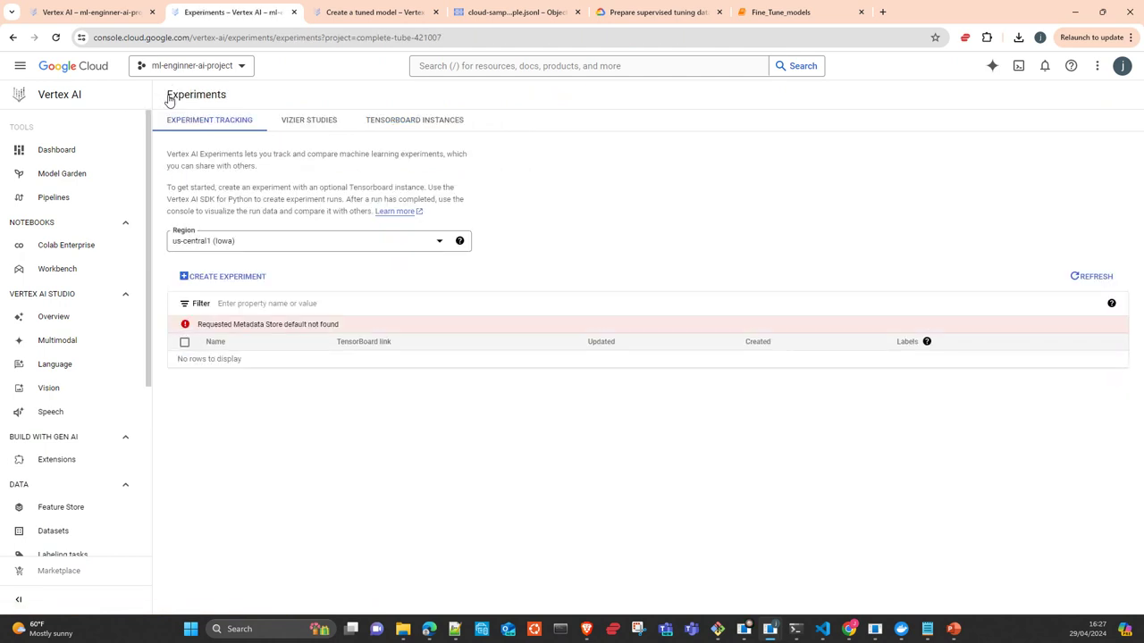
pyautogui.moveTo(444, 110); pyautogui.dragTo(309, 42)
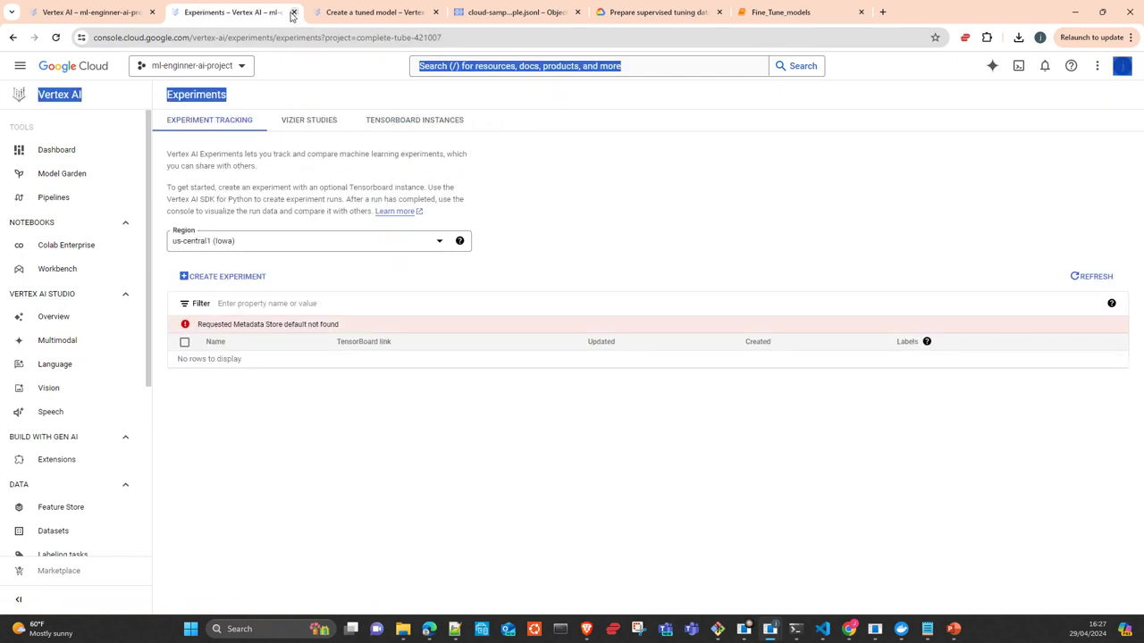
pyautogui.click(294, 12)
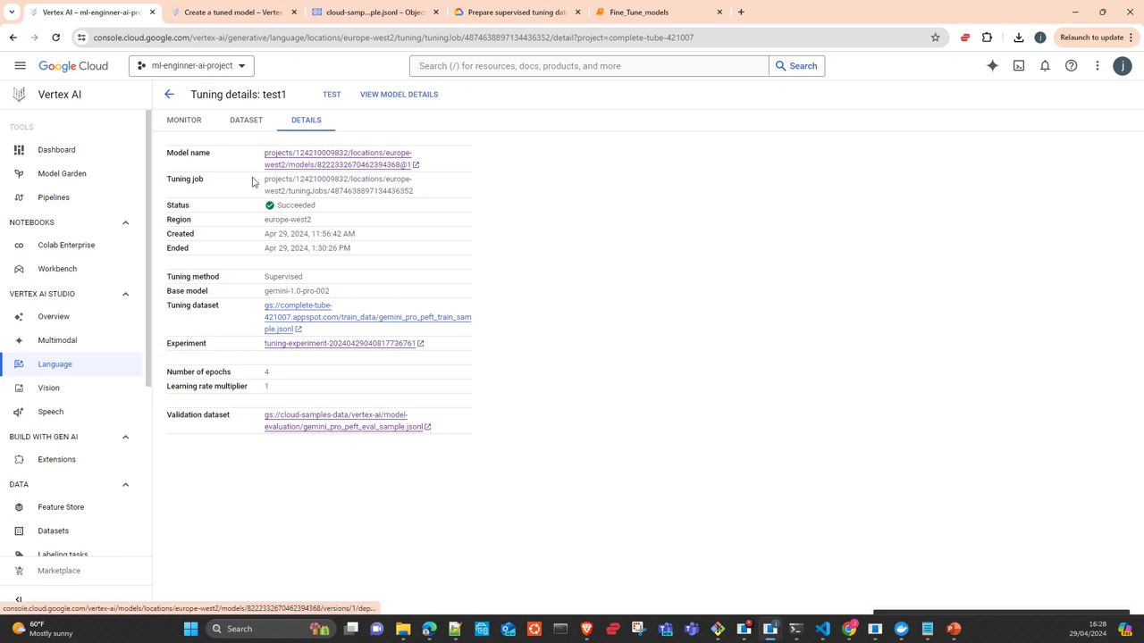
# Open test1 from the Model Registry, view its evaluations and version details, and return to the model list
pyautogui.scroll(-3, 97, 489)
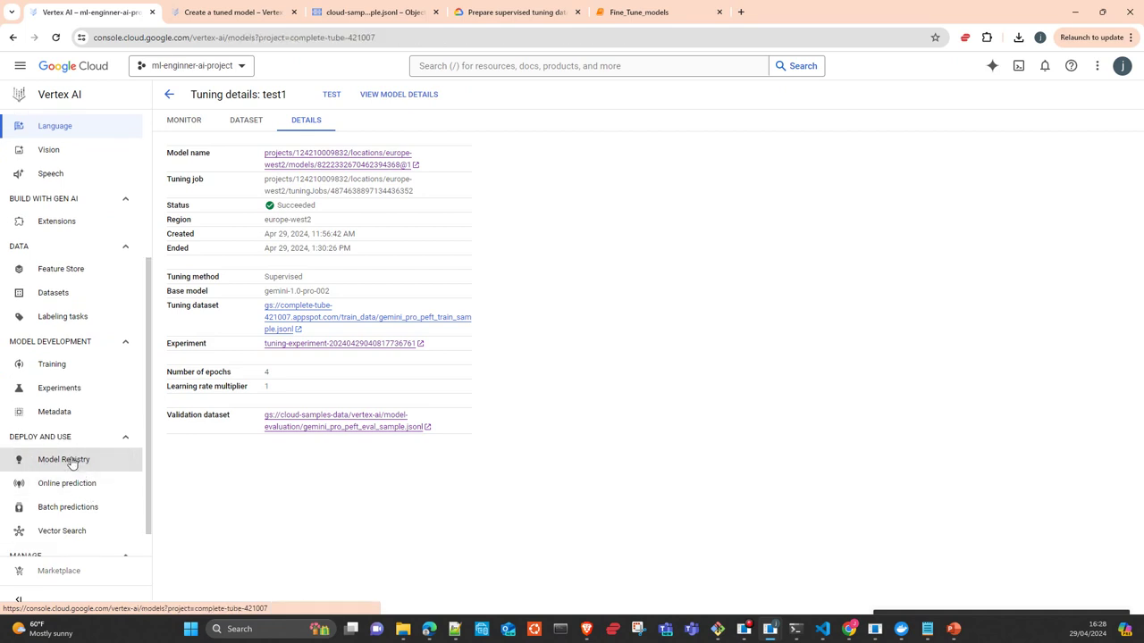
pyautogui.click(64, 460)
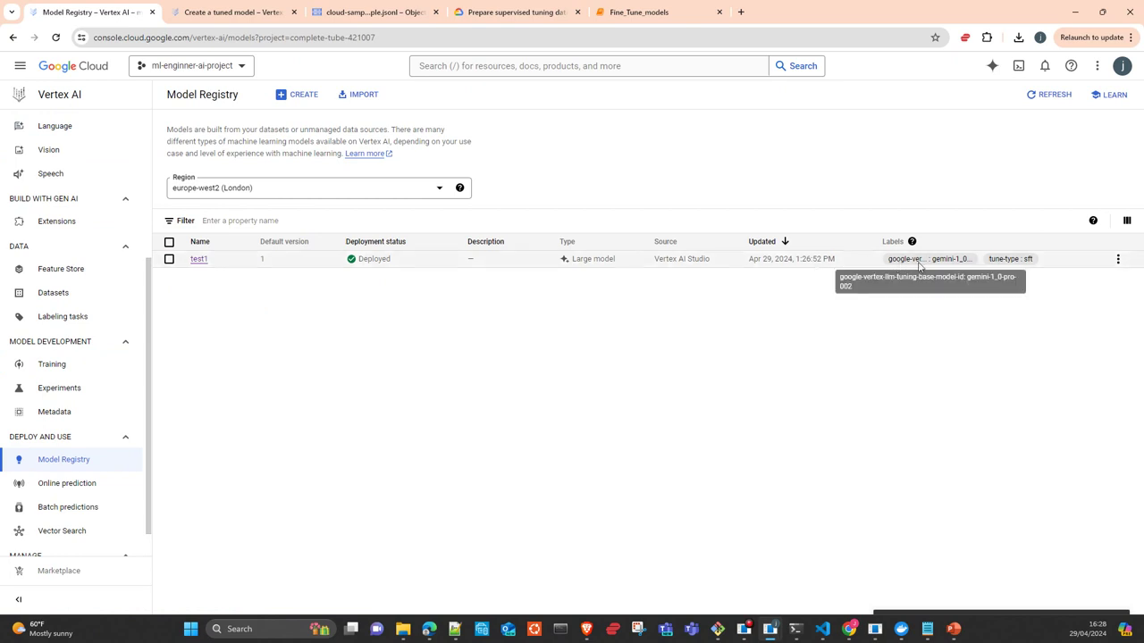
pyautogui.click(196, 259)
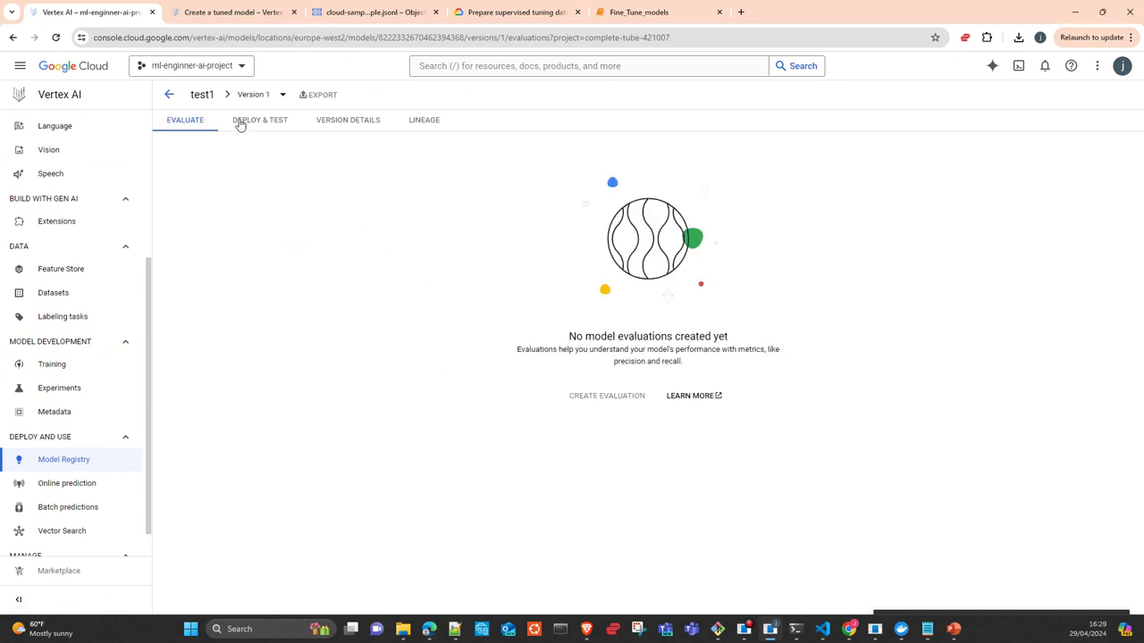
pyautogui.click(348, 124)
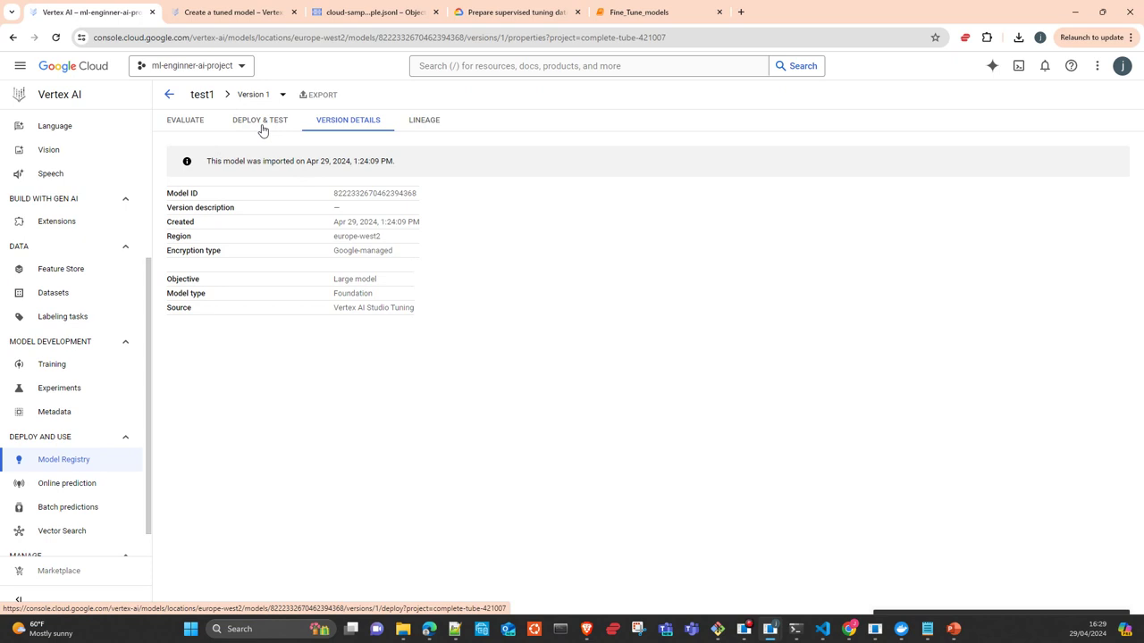
pyautogui.click(169, 94)
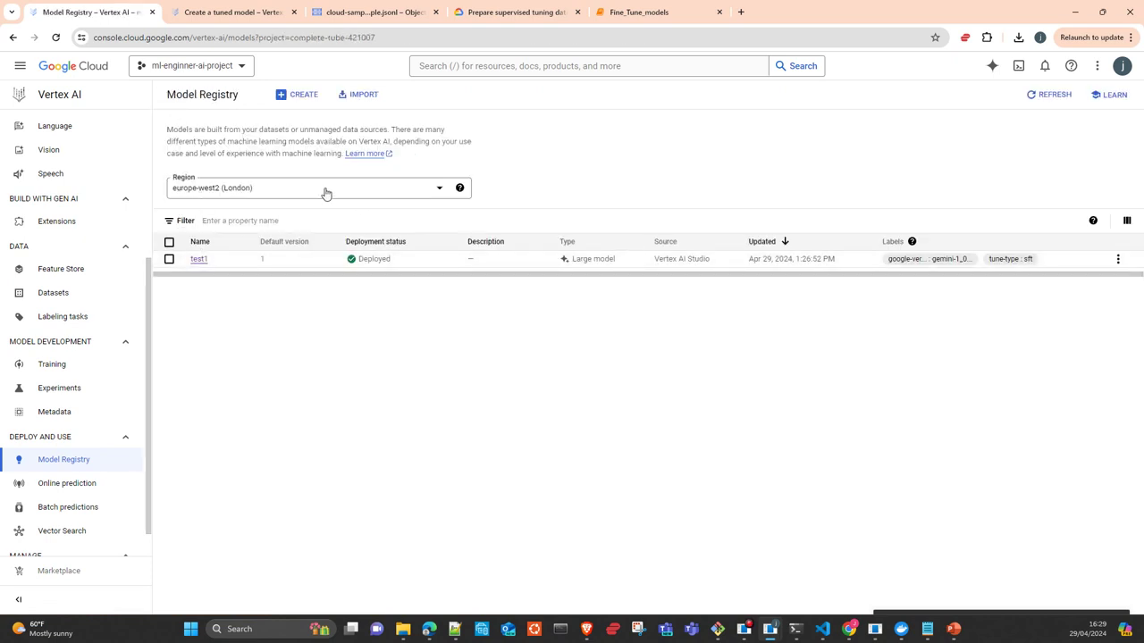
# Check the actions available for test1 in the registry, then review the model's version details, evaluations and lineage
pyautogui.click(1118, 259)
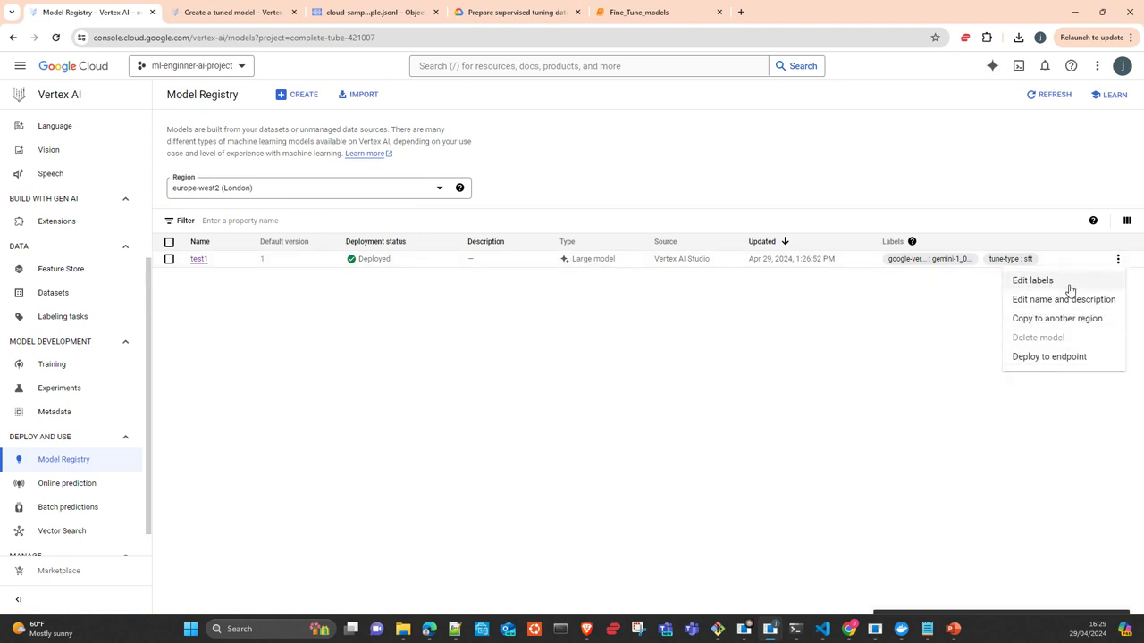
pyautogui.click(920, 260)
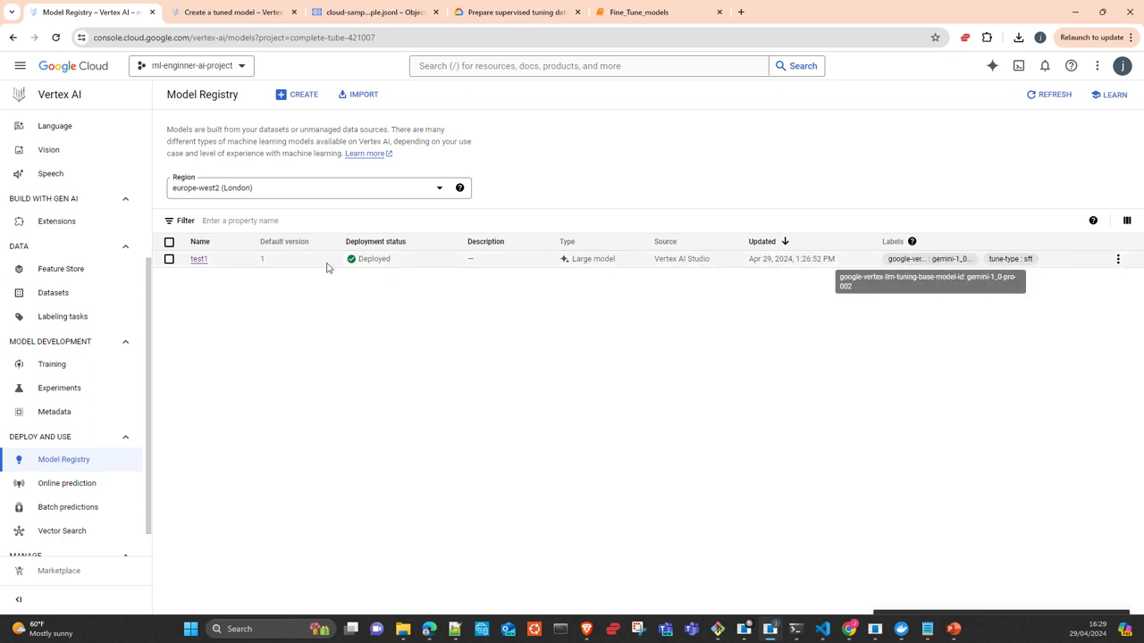
pyautogui.click(200, 262)
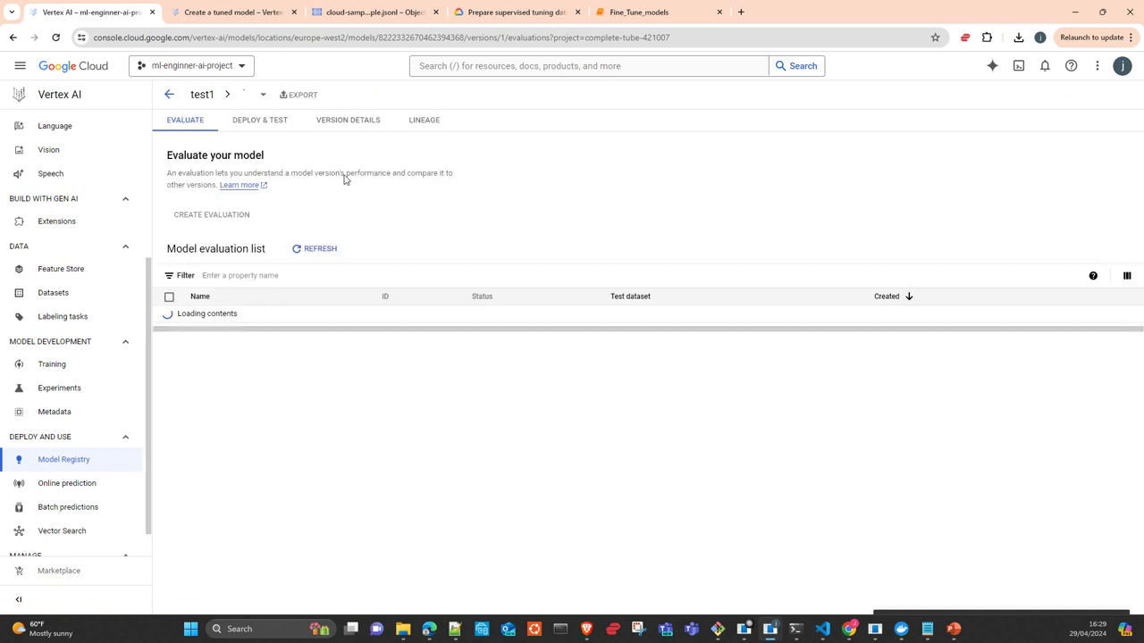
pyautogui.click(358, 125)
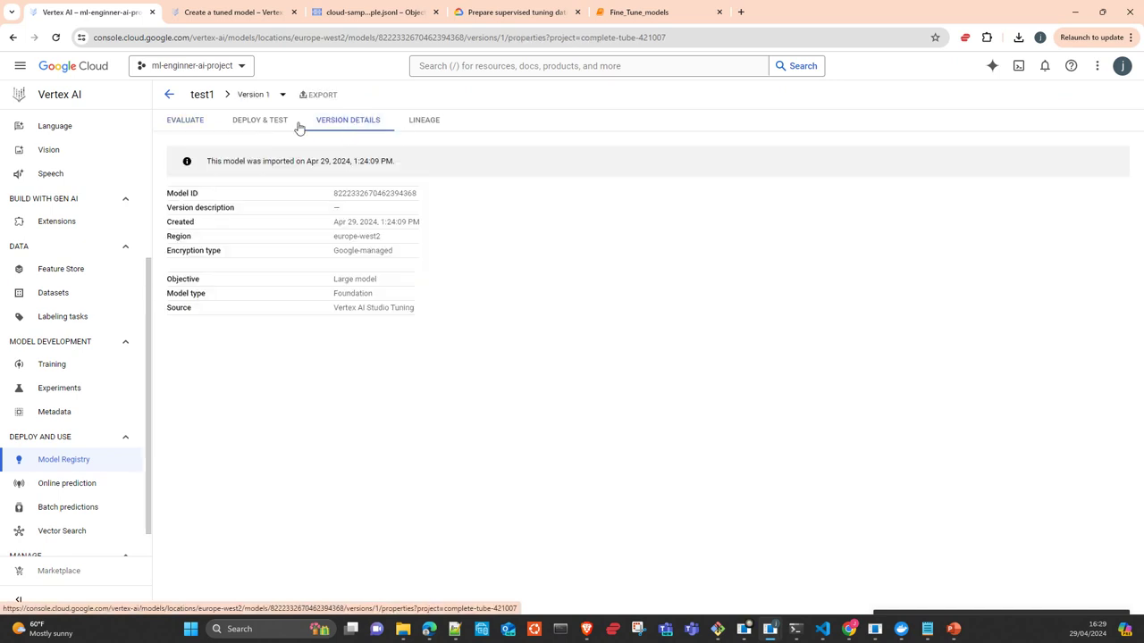
pyautogui.click(180, 122)
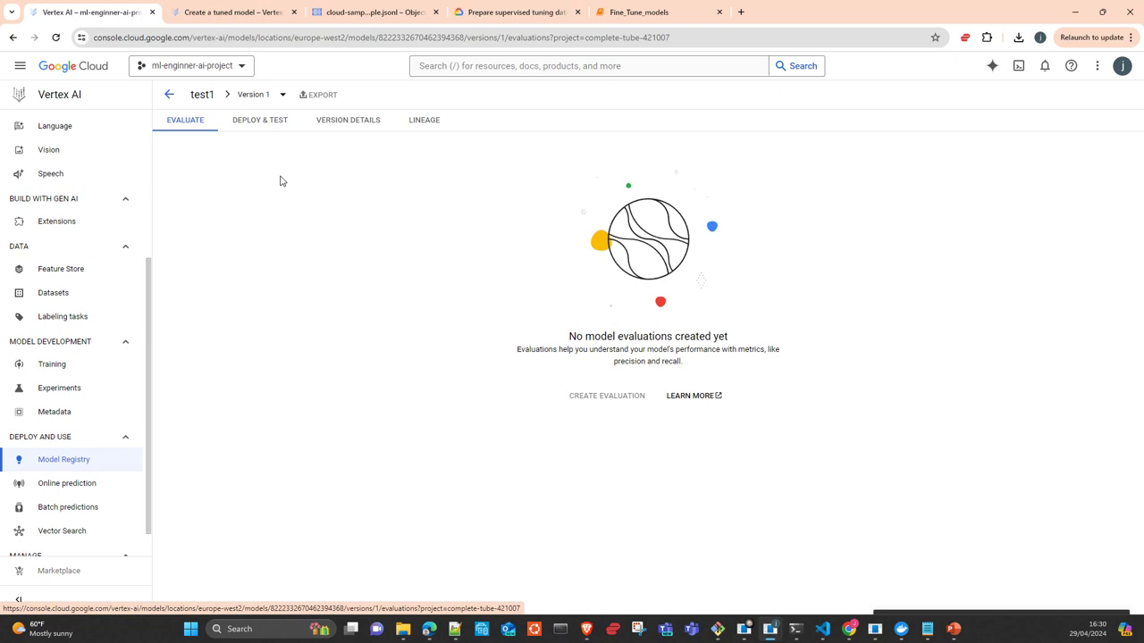
pyautogui.click(436, 128)
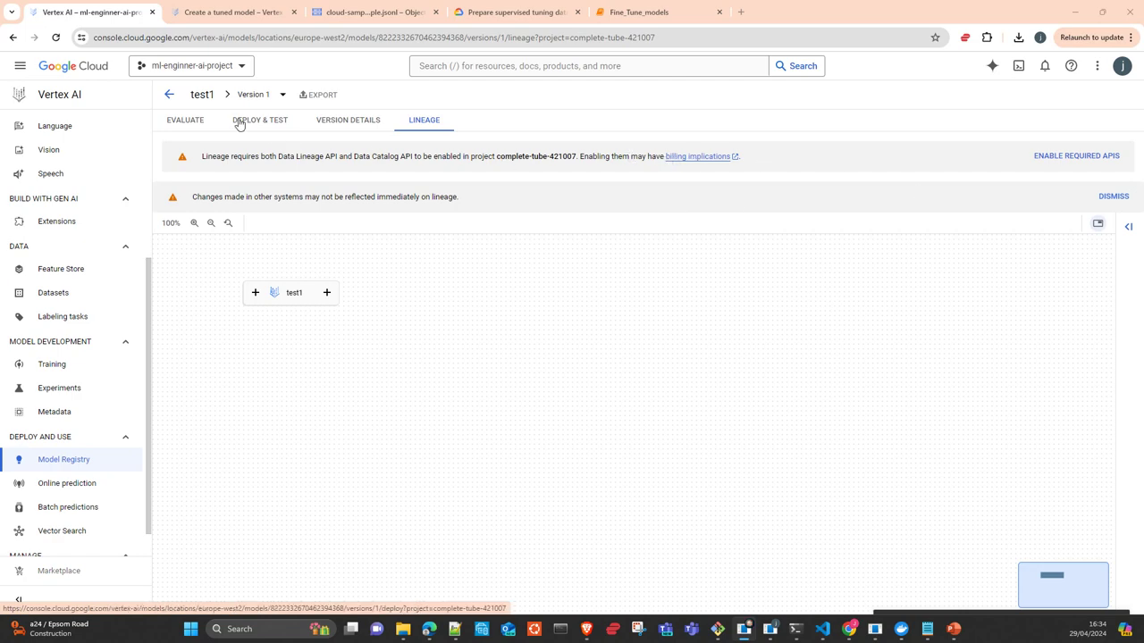
# Reopen test1 from the Model Registry, view its deployed endpoint, and open the model in prompt design
pyautogui.click(166, 99)
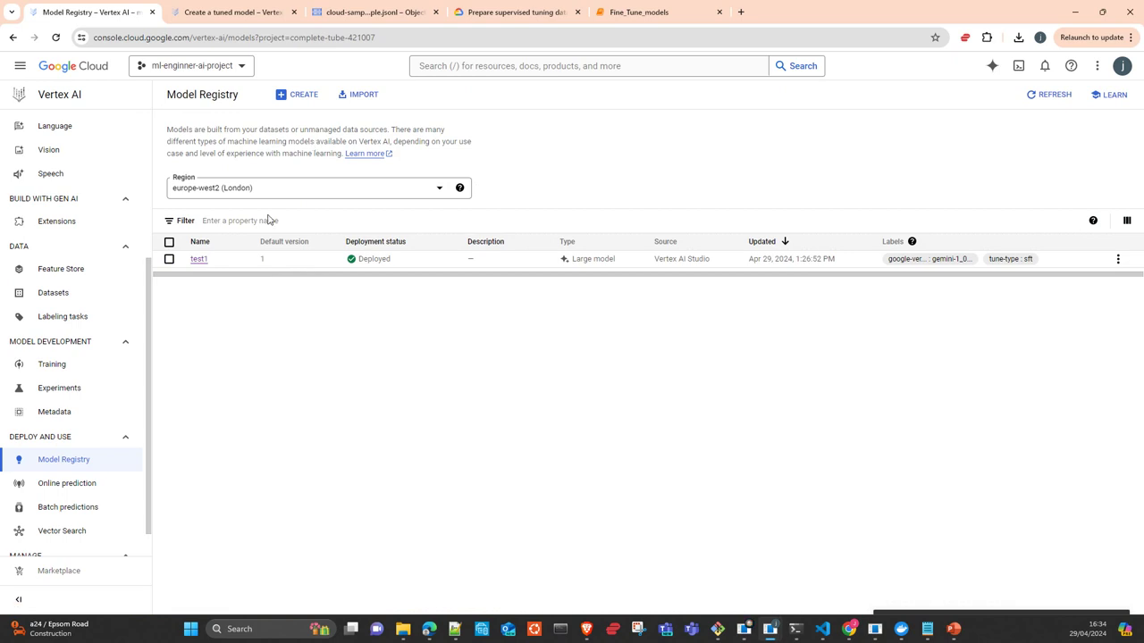
pyautogui.click(199, 260)
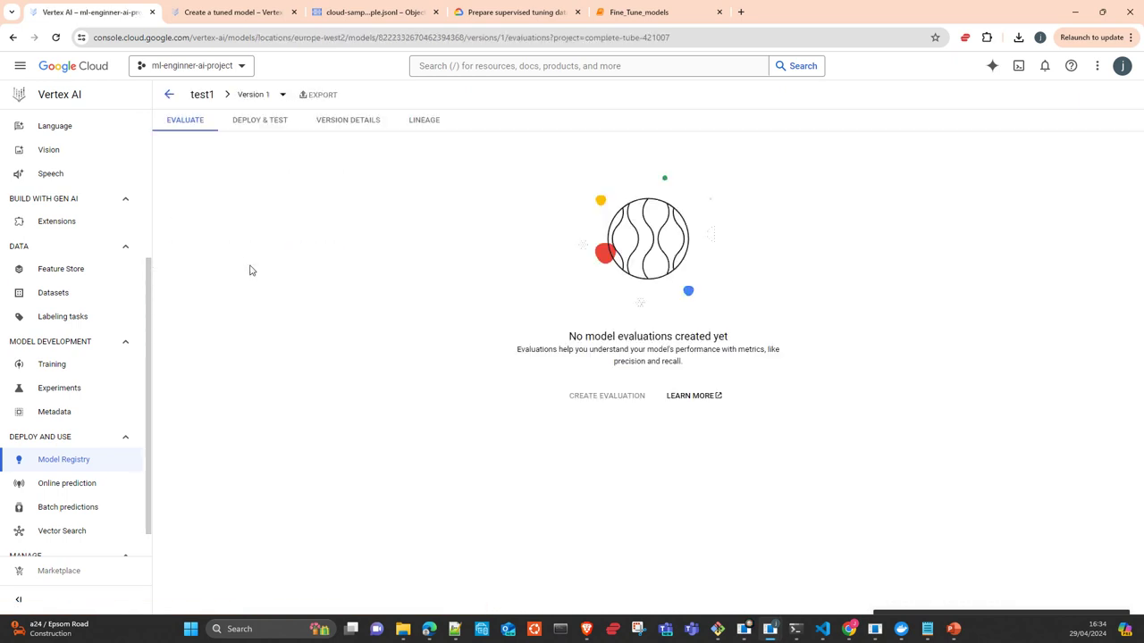
pyautogui.click(271, 122)
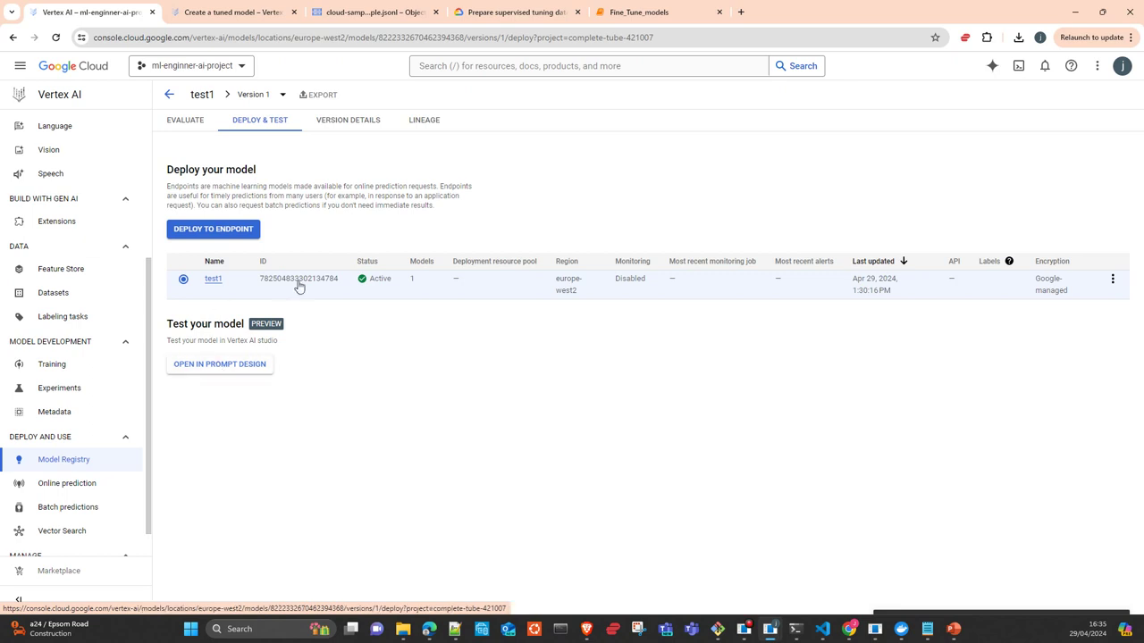
pyautogui.click(218, 365)
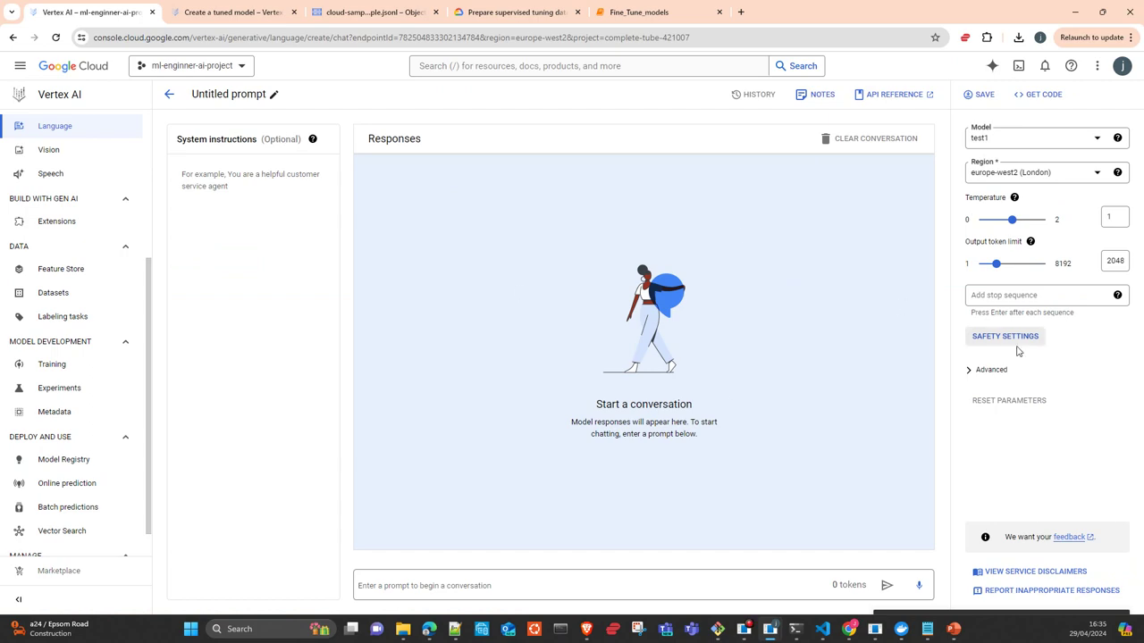
# Switch to the Fine_Tune_models Jupyter notebook and examine the Vertex AI imports, credentials setup and multiturn_generate_content function
pyautogui.click(647, 11)
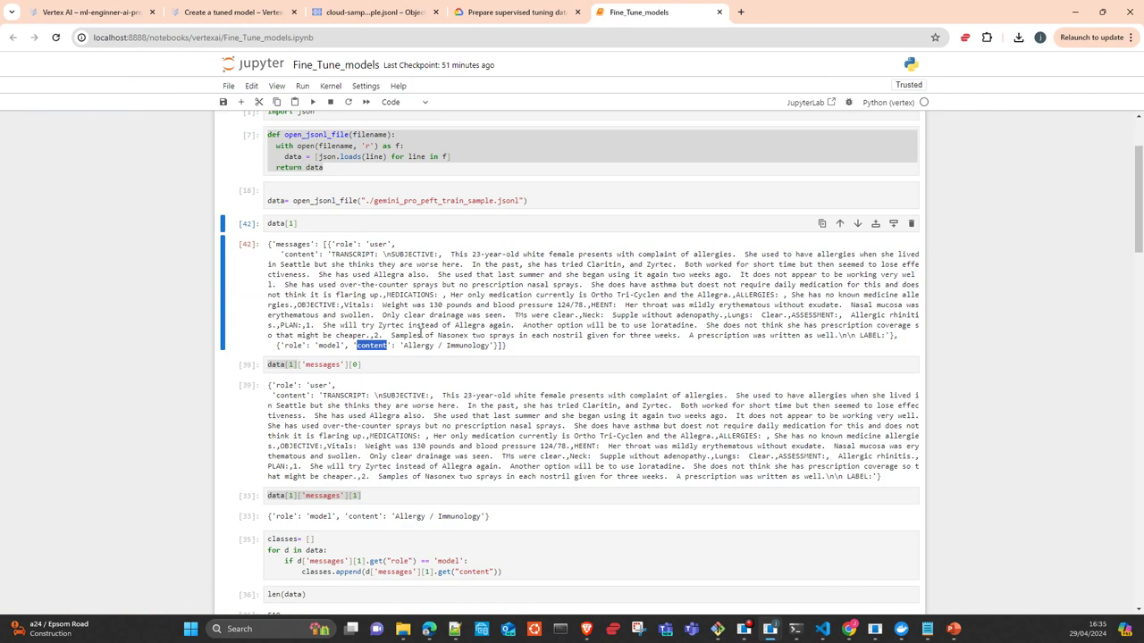
pyautogui.scroll(-10, 420, 333)
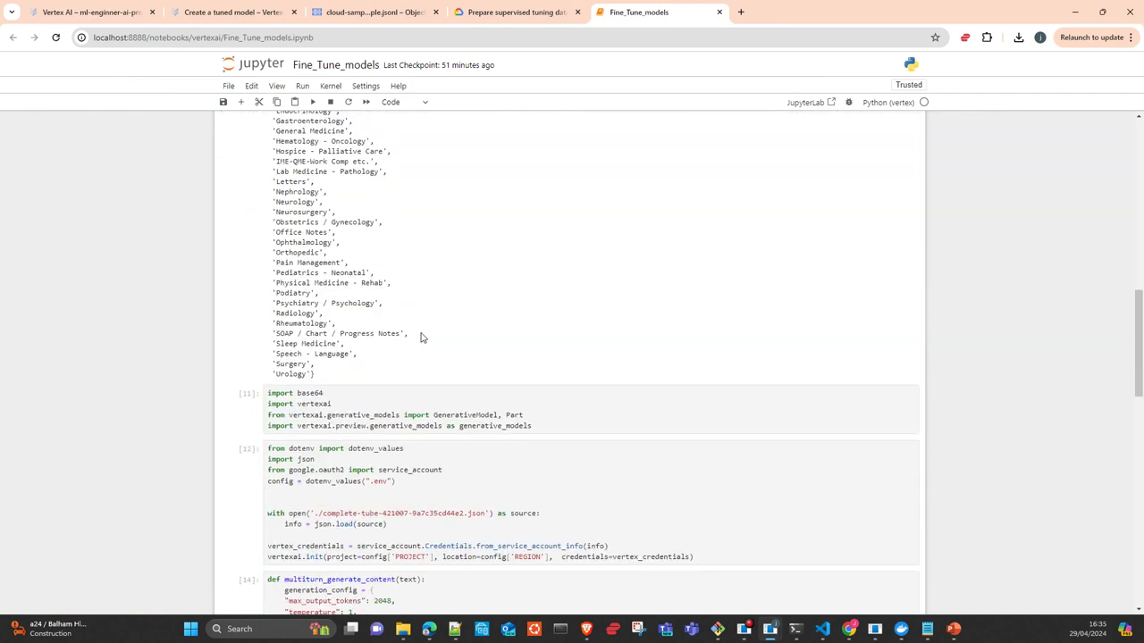
pyautogui.scroll(-4, 422, 337)
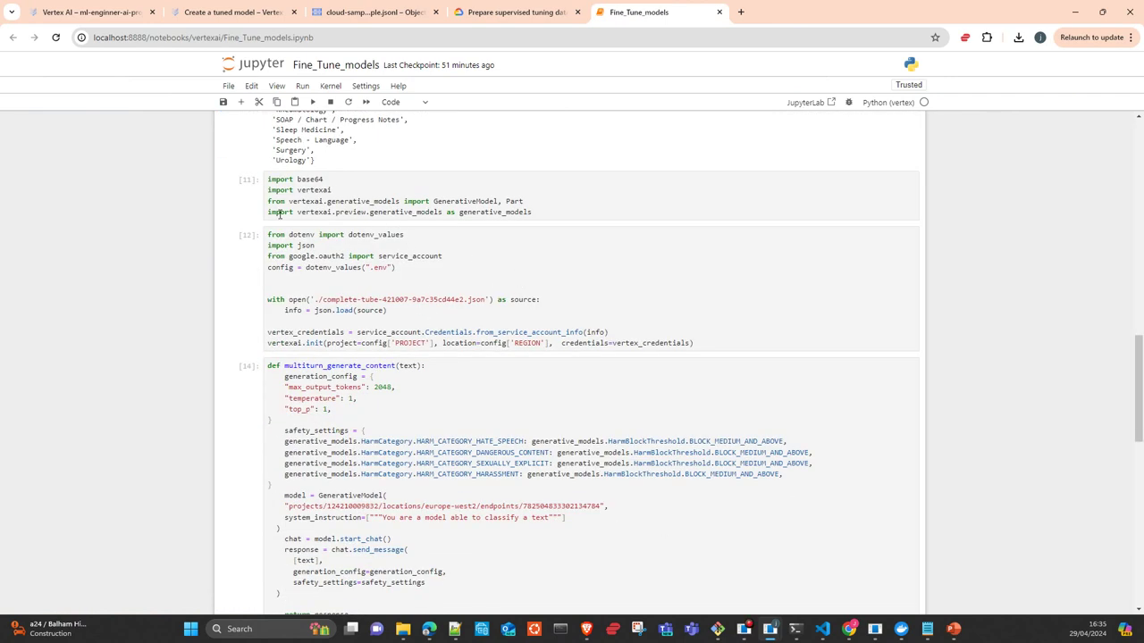
pyautogui.scroll(-2, 457, 247)
pyautogui.scroll(2, 467, 247)
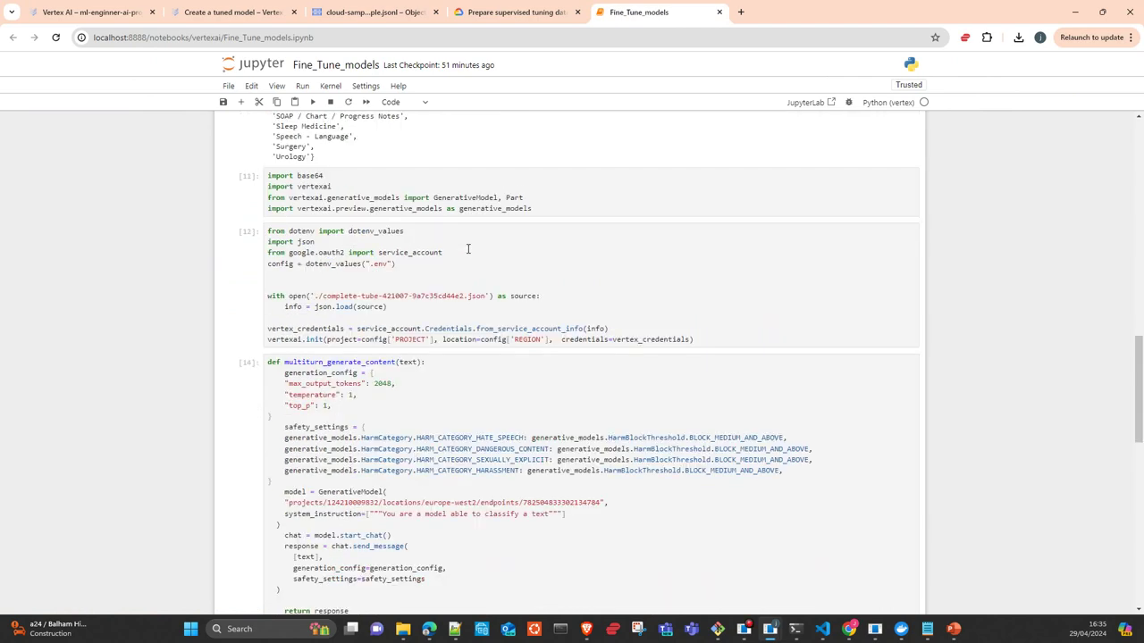
pyautogui.scroll(-2, 351, 231)
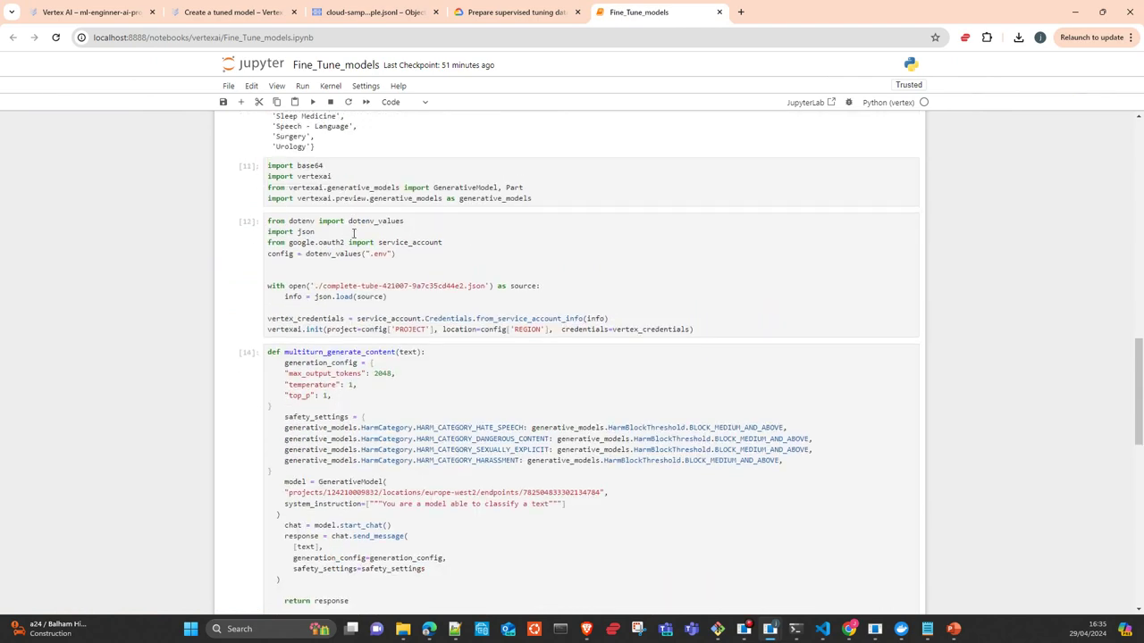
pyautogui.scroll(-1, 354, 234)
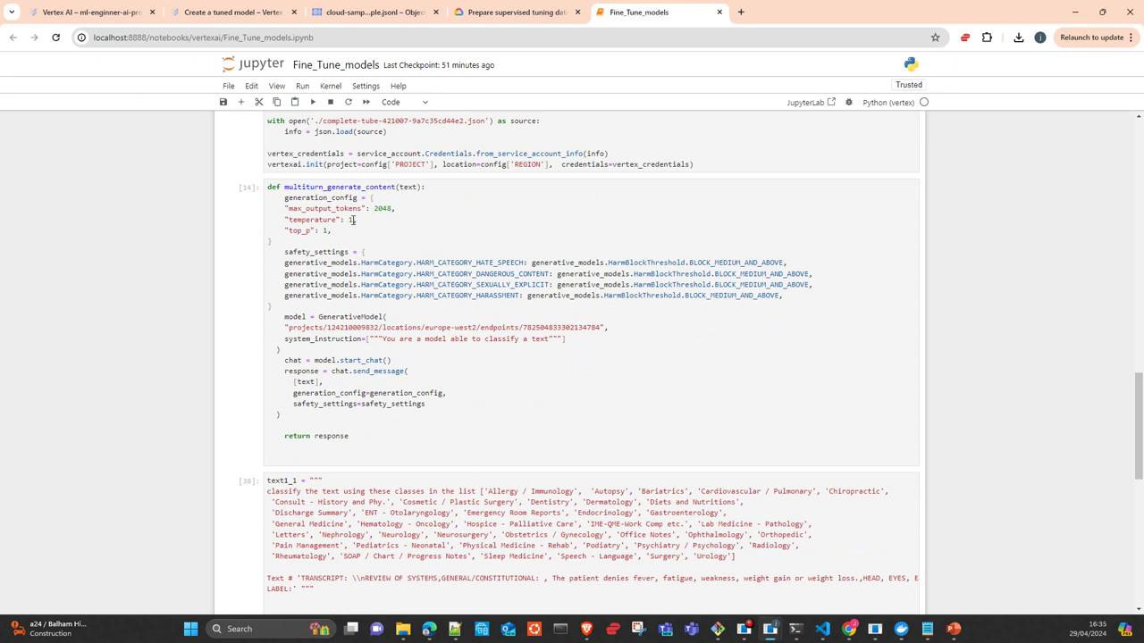
# Check the tuned model's endpoint path in multiturn_generate_content and set the temperature in its generation_config to .1
pyautogui.click(352, 220)
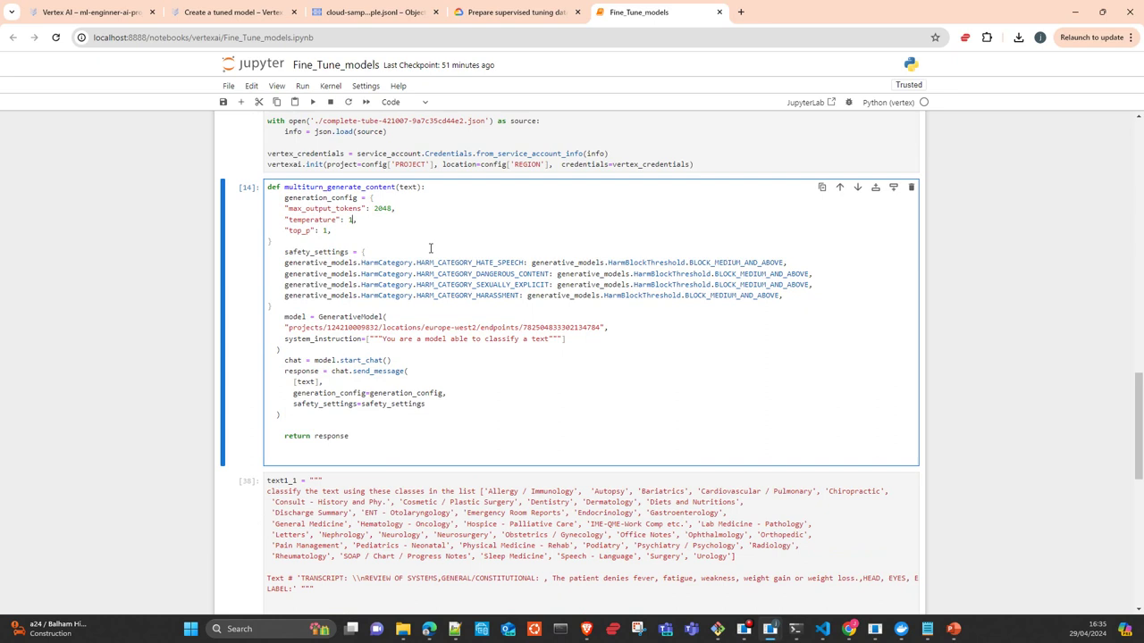
pyautogui.scroll(-1, 432, 252)
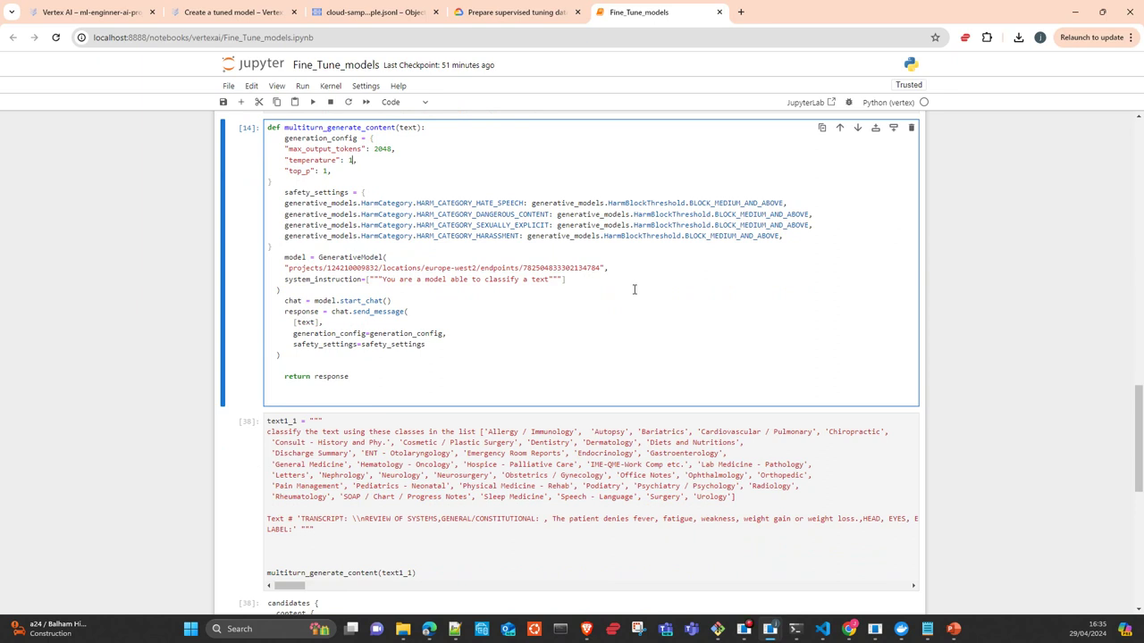
pyautogui.moveTo(617, 270); pyautogui.dragTo(285, 268)
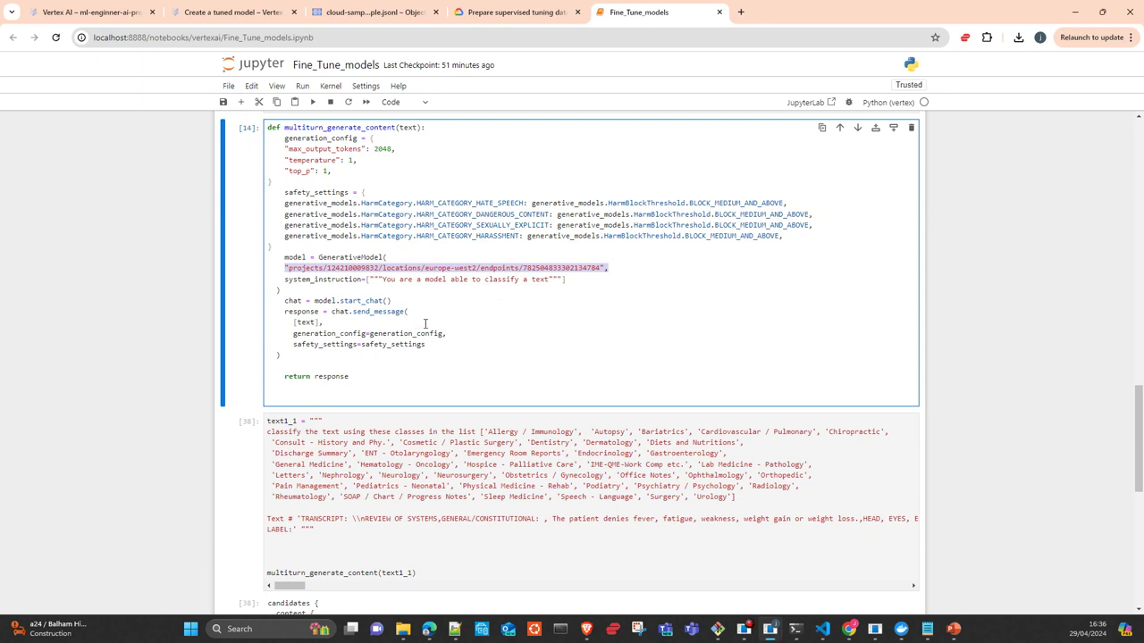
pyautogui.click(349, 161)
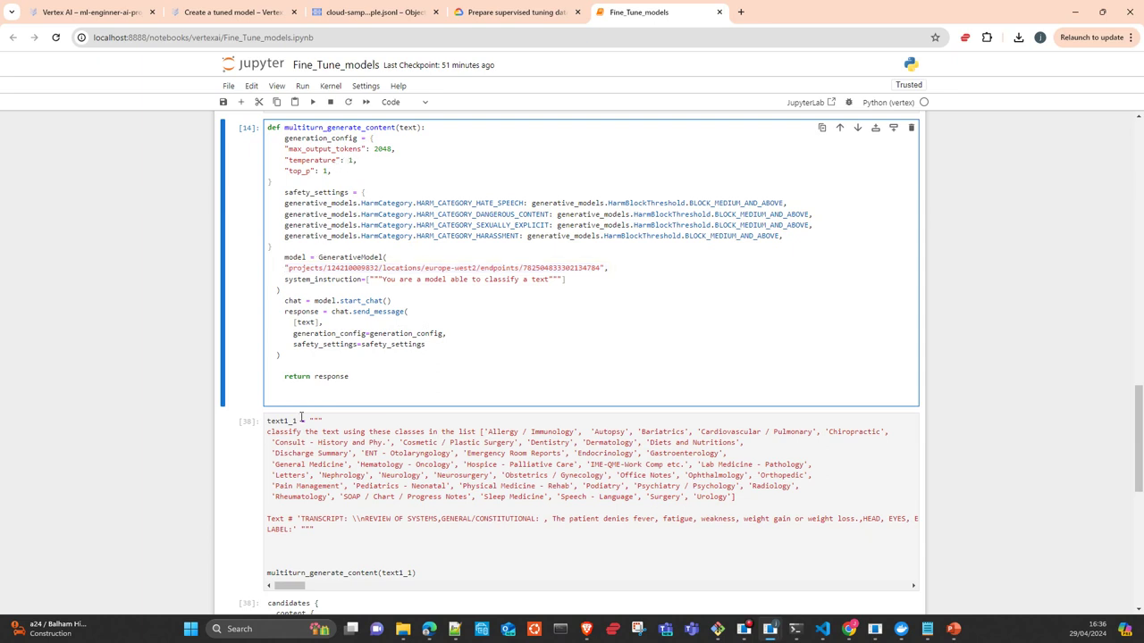
pyautogui.write('.')
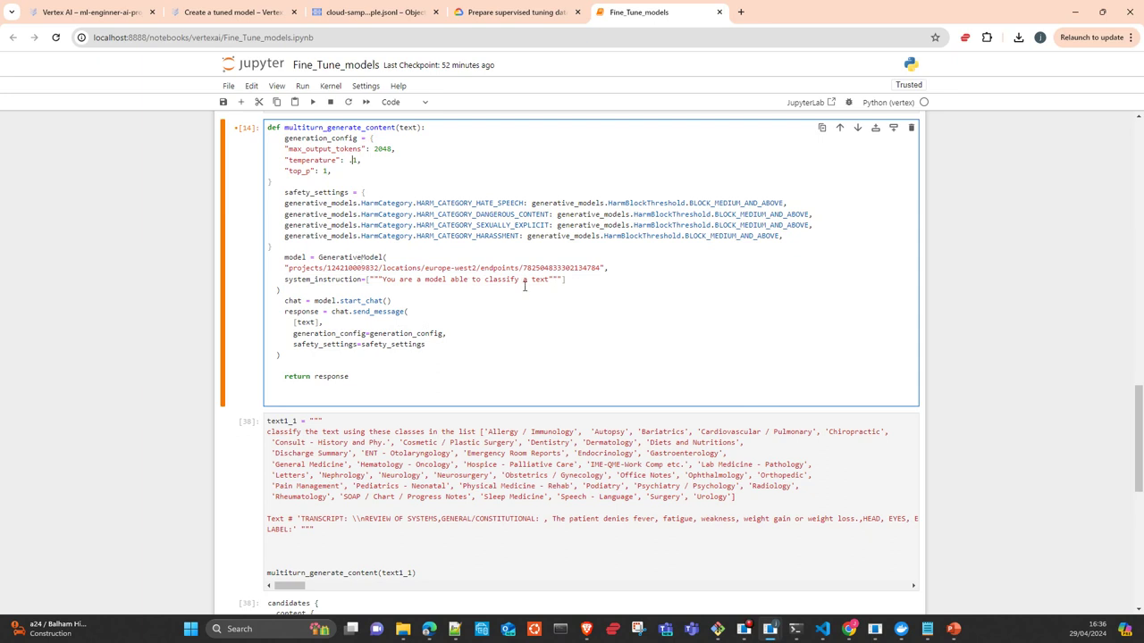
# Check the send_message call in multiturn_generate_content and run the cell that defines the function
pyautogui.scroll(-3, 320, 289)
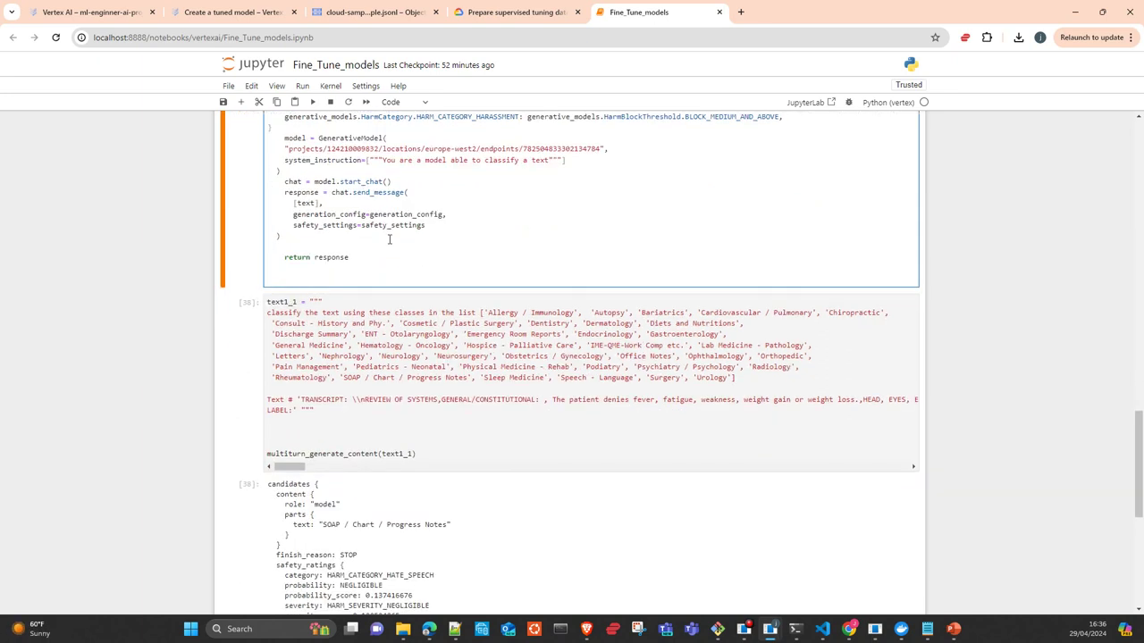
pyautogui.doubleClick(368, 183)
pyautogui.doubleClick(386, 193)
pyautogui.click(315, 104)
pyautogui.scroll(2, 343, 306)
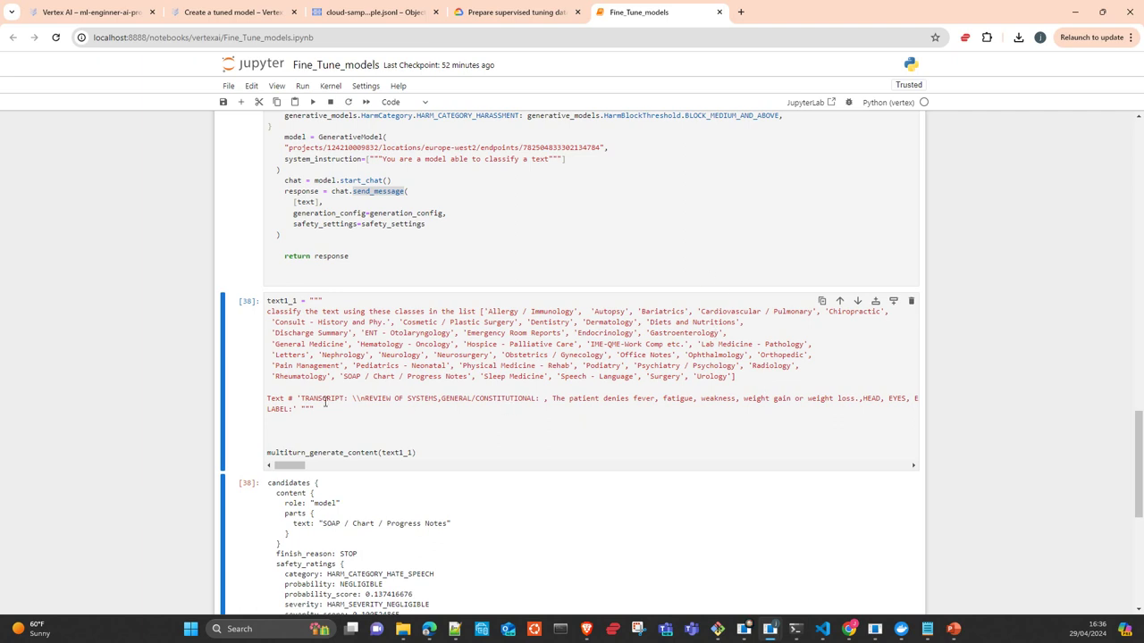
# Run the text1_1 classification cell against the tuned model, and review the returned label, safety ratings and the code that produced them
pyautogui.scroll(-2, 387, 394)
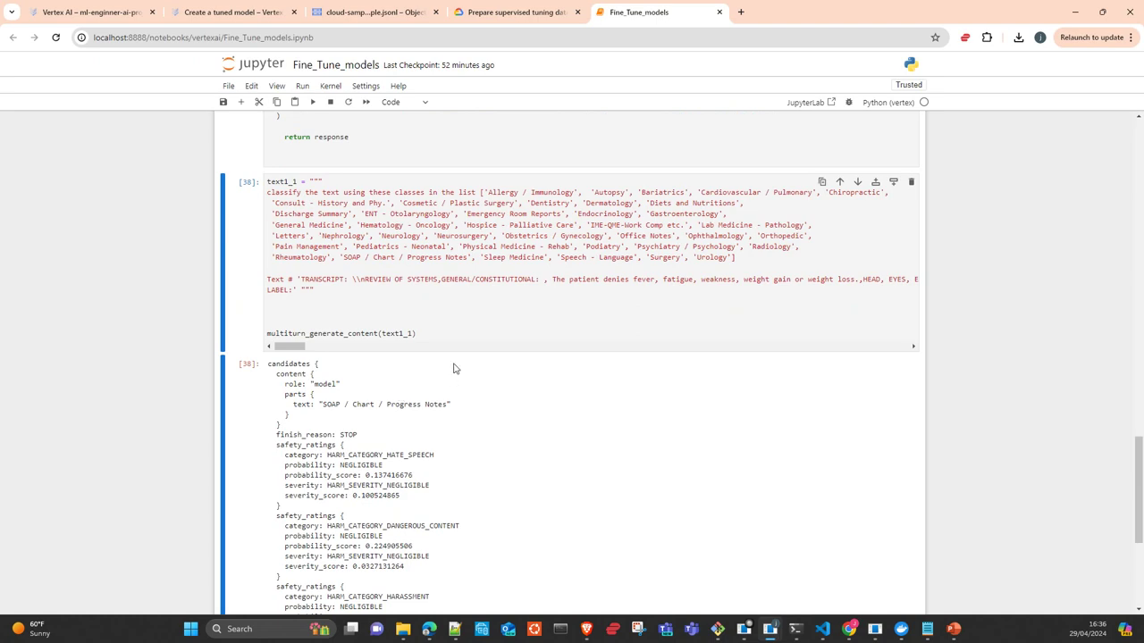
pyautogui.click(448, 332)
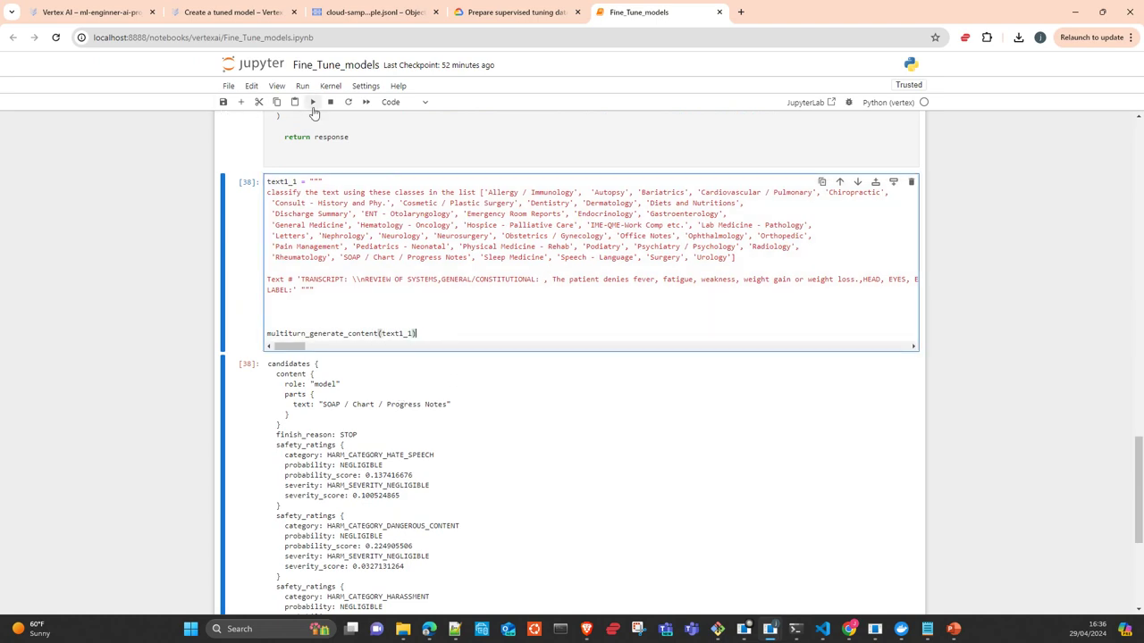
pyautogui.click(313, 101)
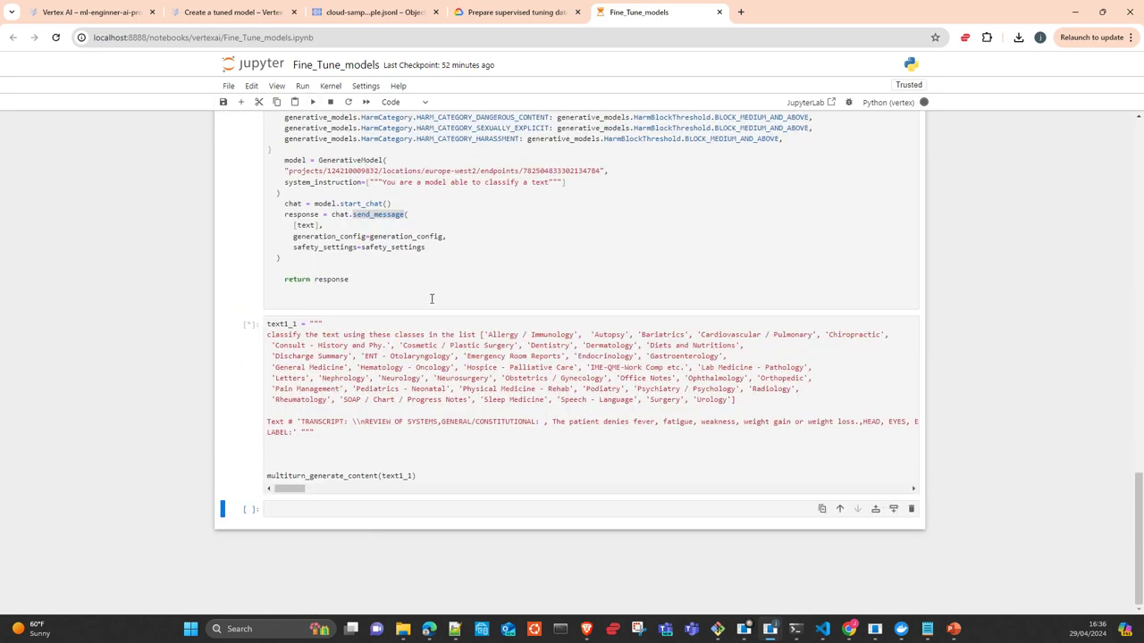
pyautogui.scroll(-5, 432, 299)
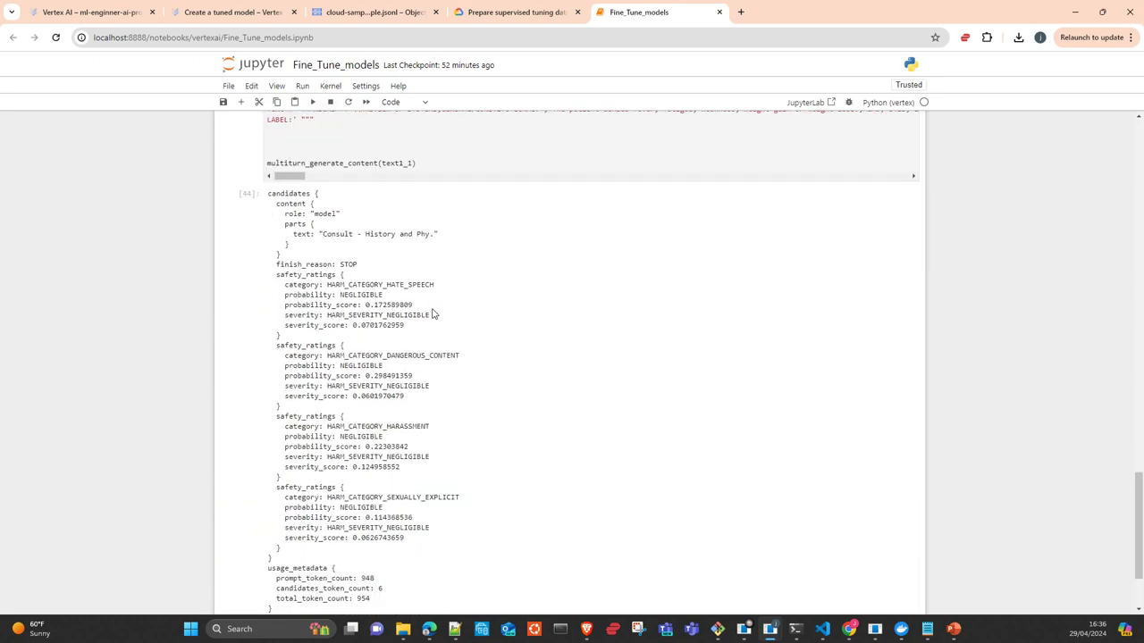
pyautogui.scroll(1, 420, 295)
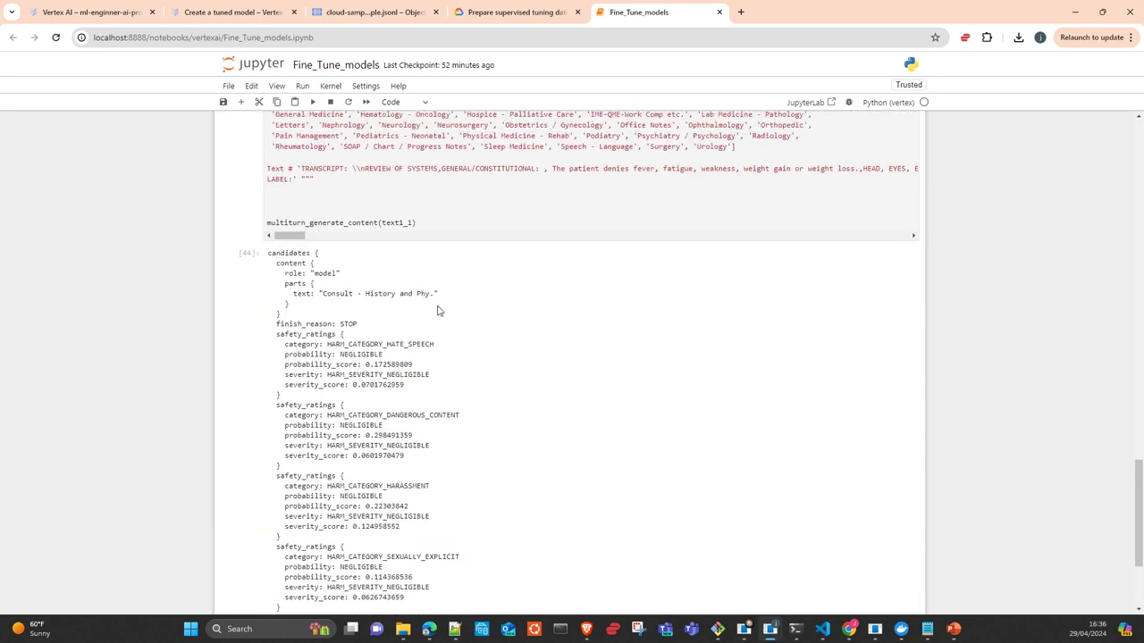
pyautogui.scroll(1, 486, 314)
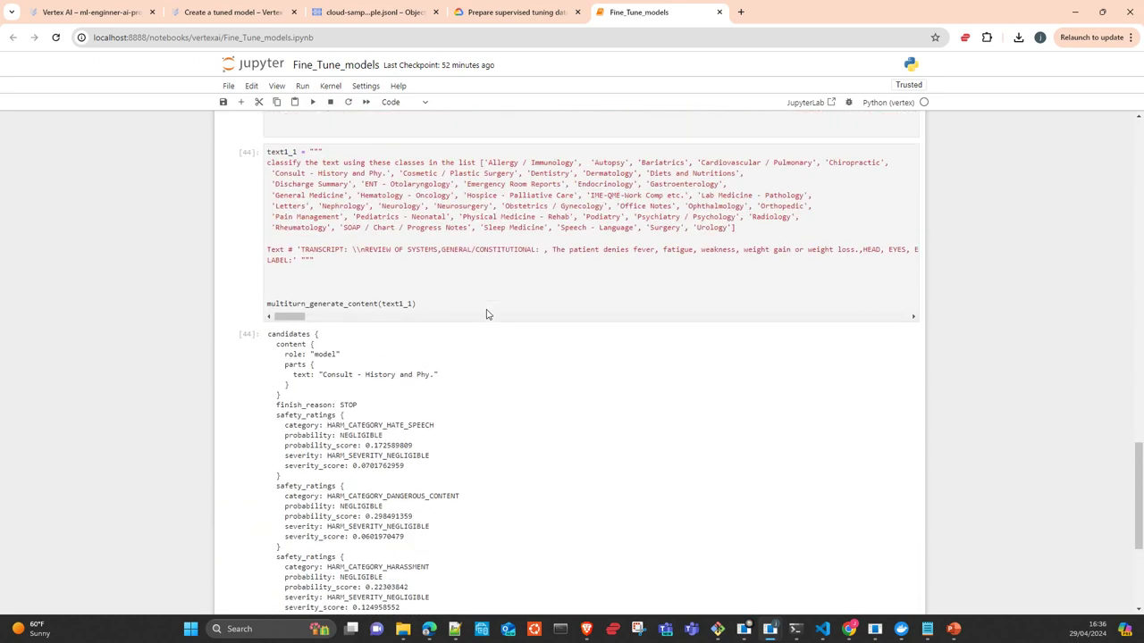
pyautogui.scroll(1, 486, 314)
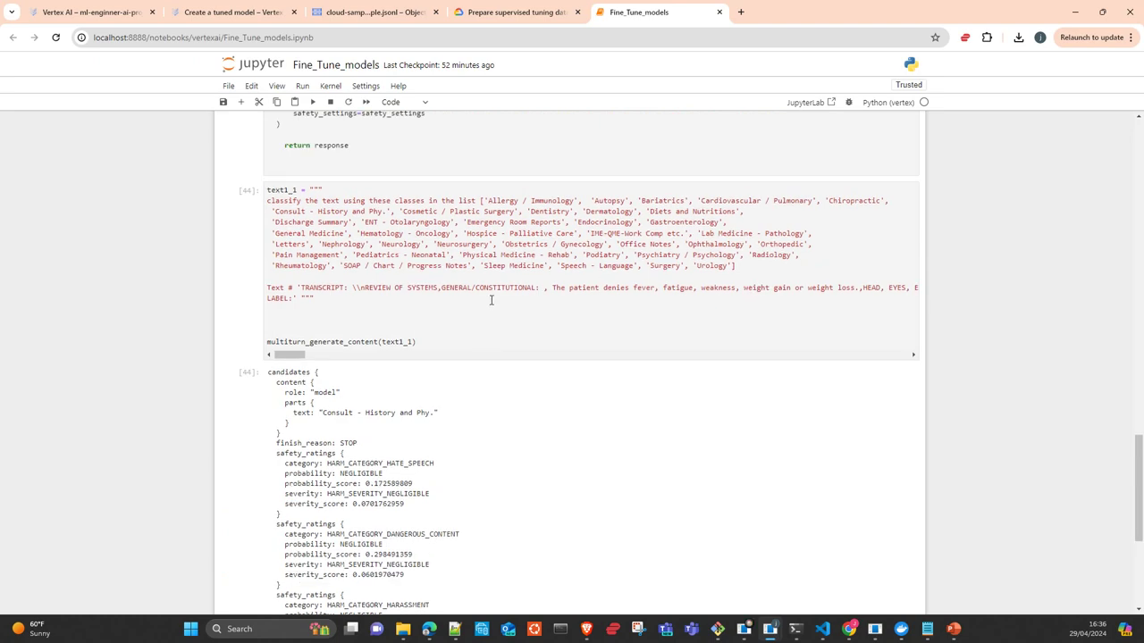
pyautogui.scroll(5, 486, 308)
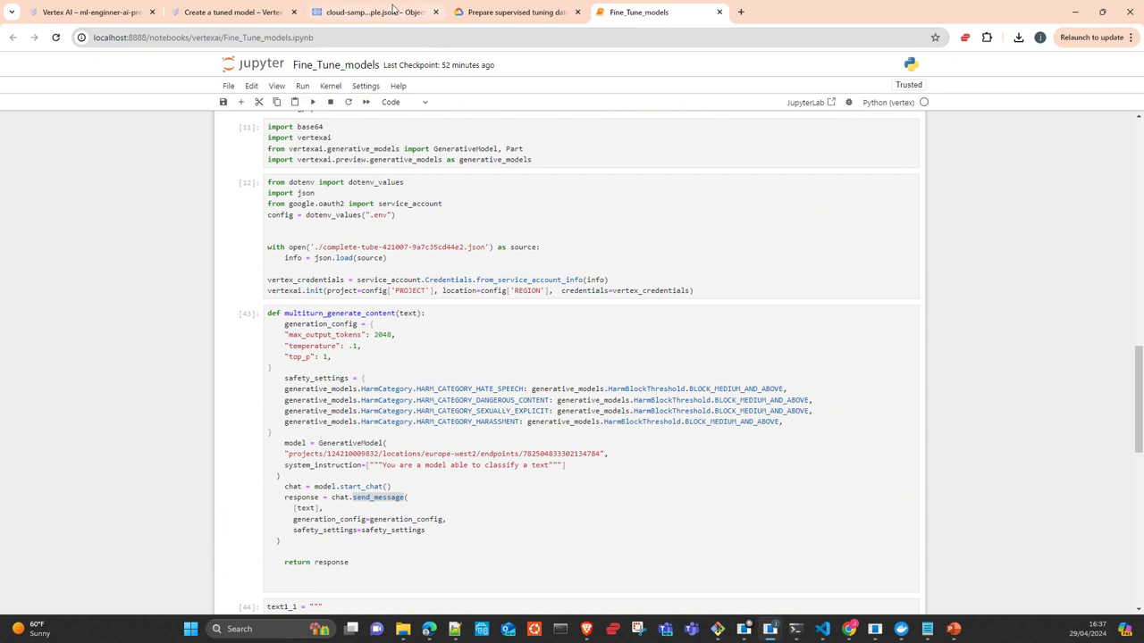
# Return to the Vertex AI console, discard the untitled prompt, and open the tuning details of test1 from Tune and Distill
pyautogui.click(223, 13)
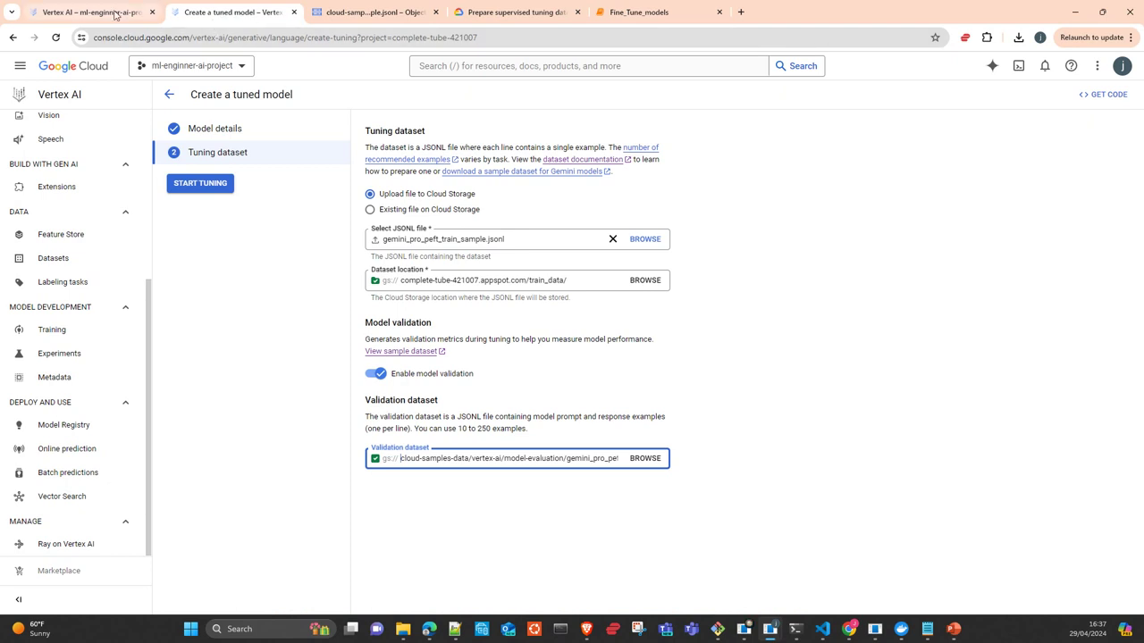
pyautogui.click(82, 14)
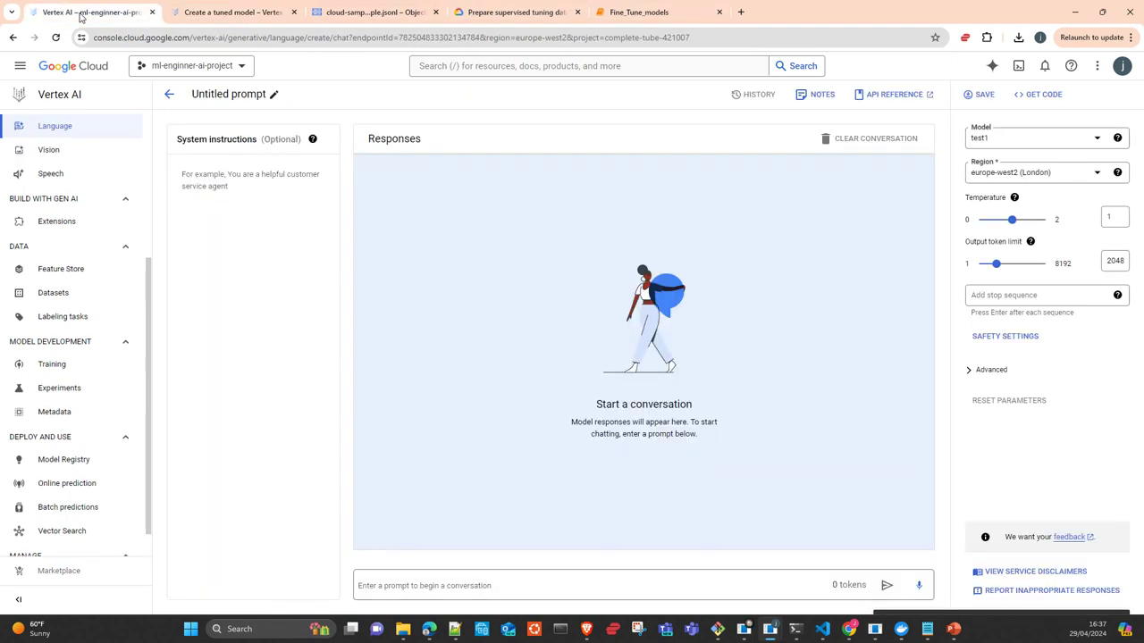
pyautogui.click(170, 94)
pyautogui.click(706, 377)
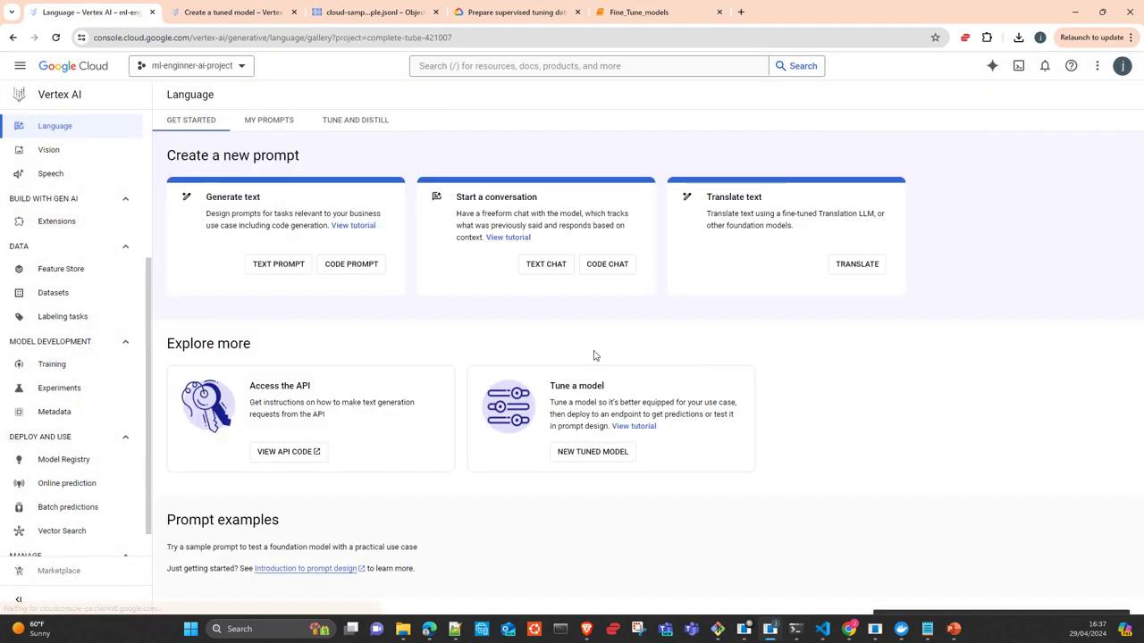
pyautogui.click(356, 123)
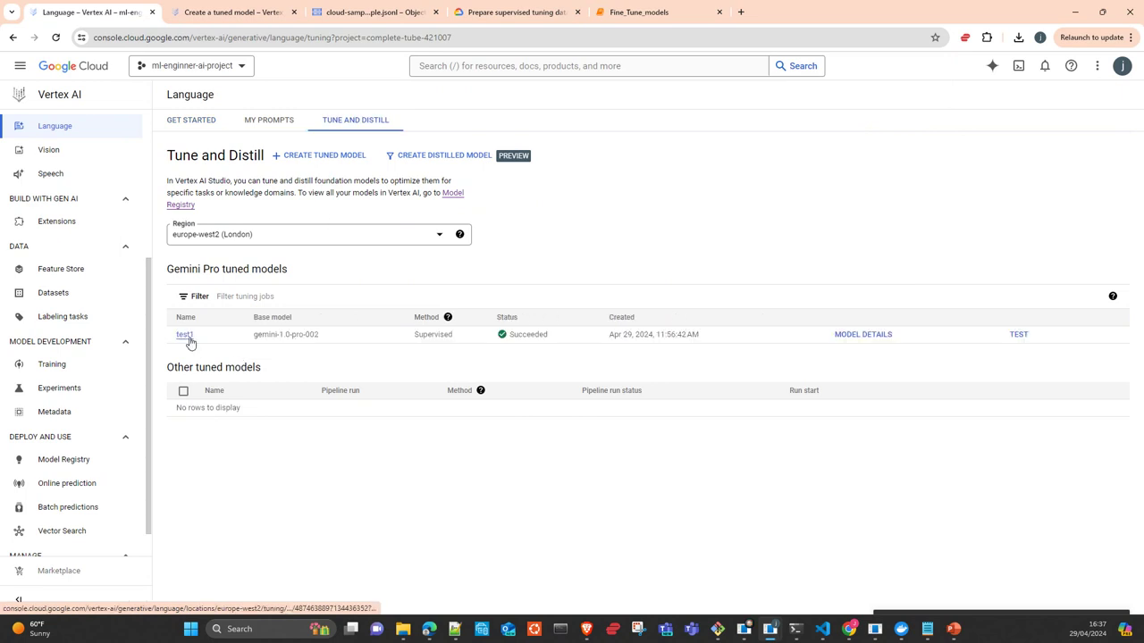
pyautogui.click(185, 335)
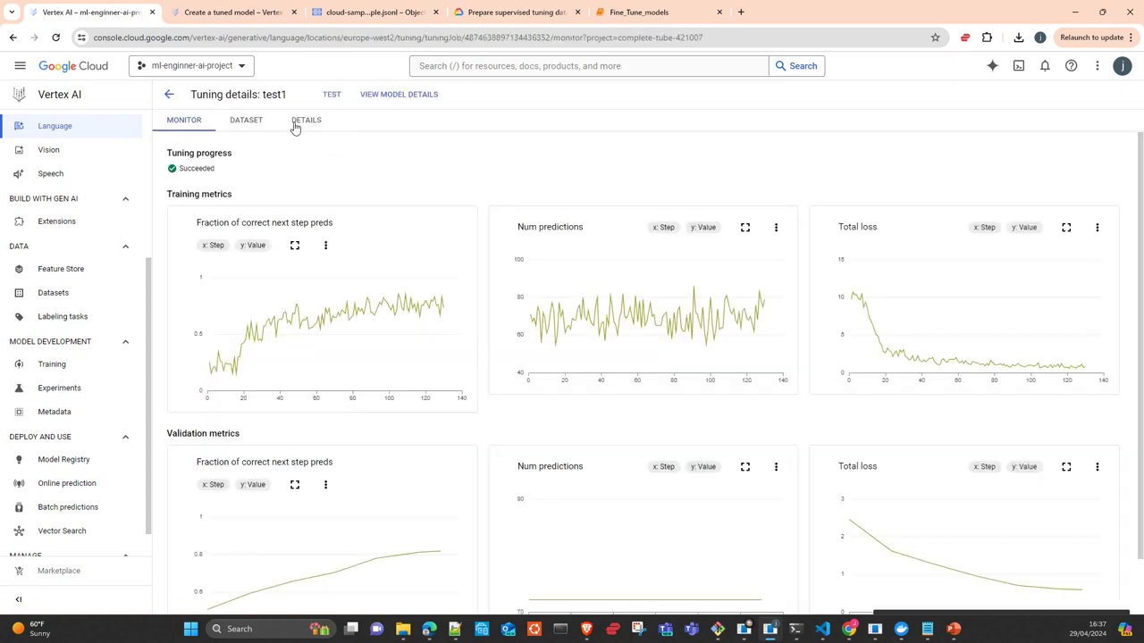
# Open test1 for testing in a new chat prompt and exit it without saving
pyautogui.click(333, 97)
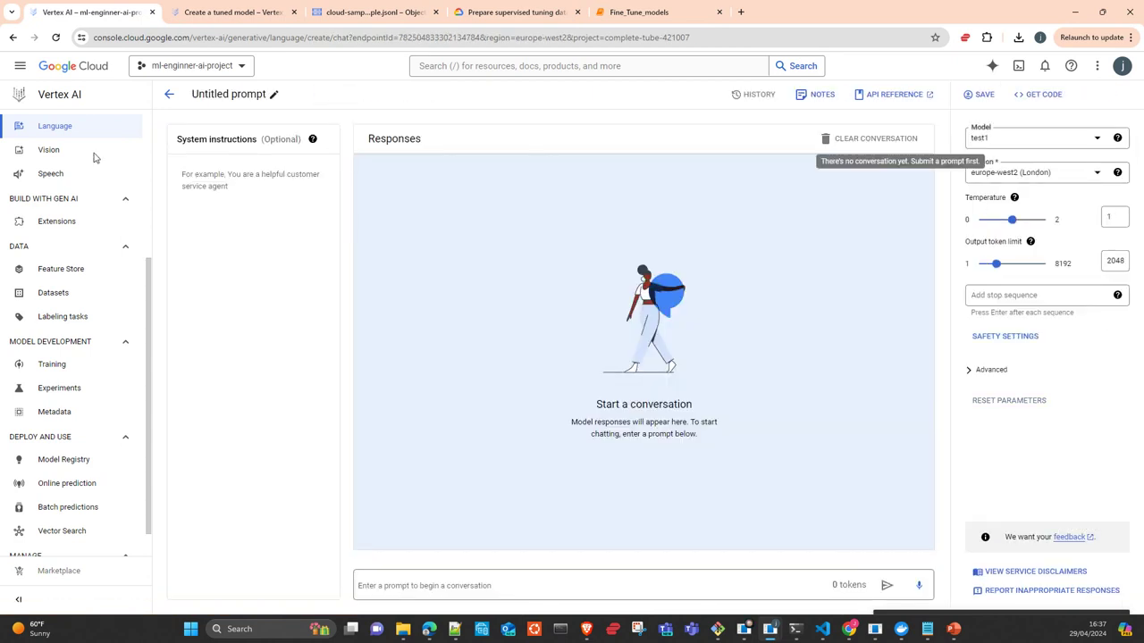
pyautogui.click(169, 94)
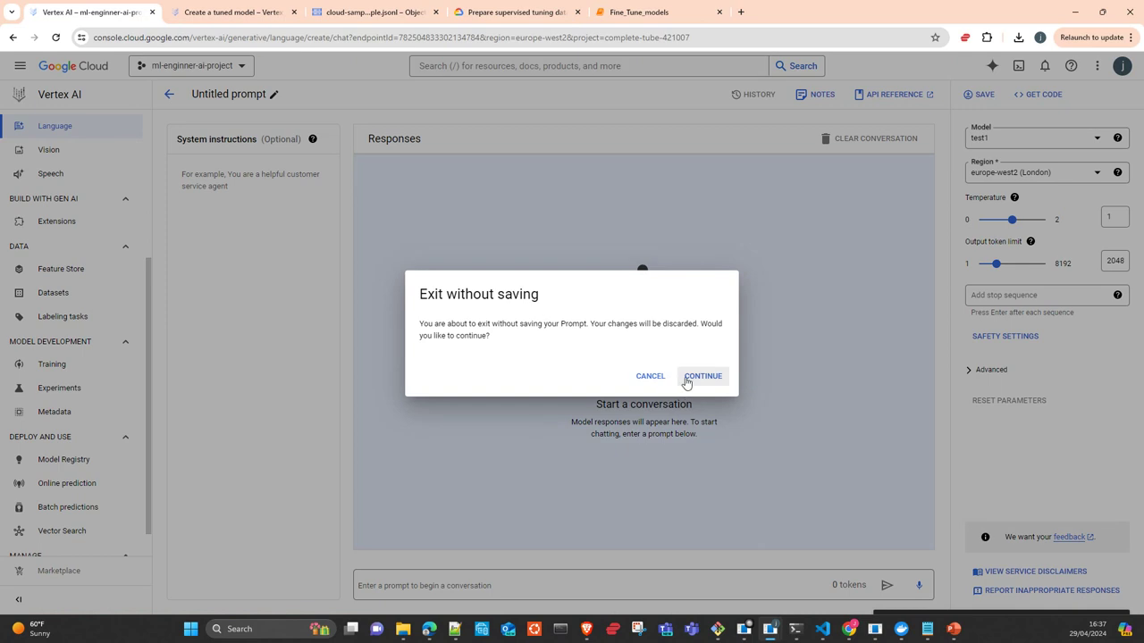
pyautogui.click(686, 379)
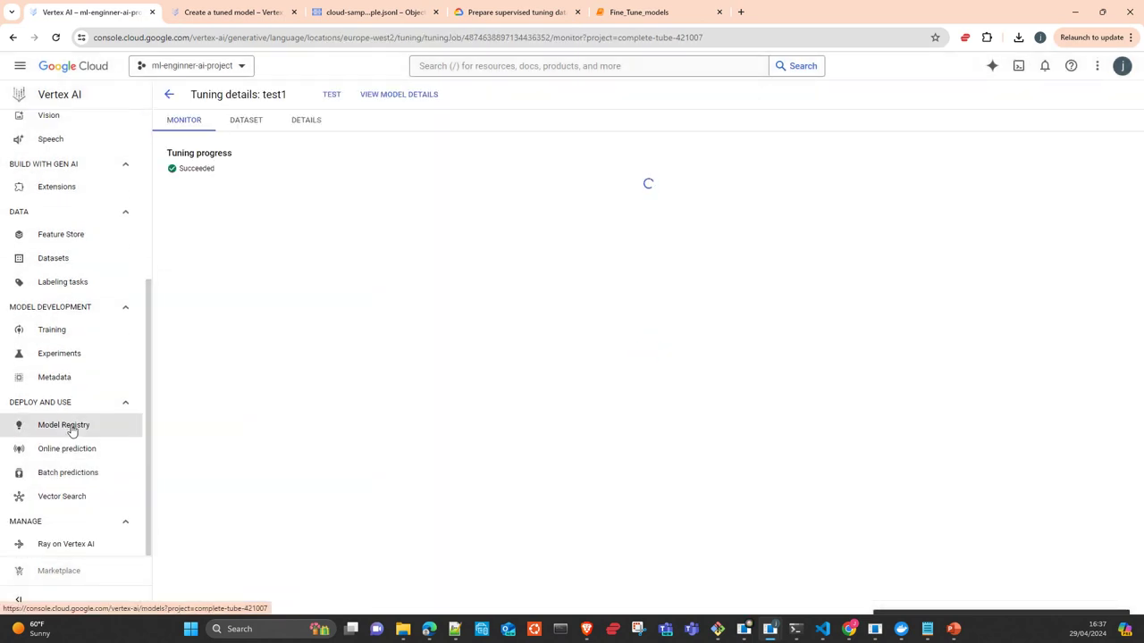
# Open test1 from the Model Registry and view its deployment and testing page
pyautogui.click(71, 431)
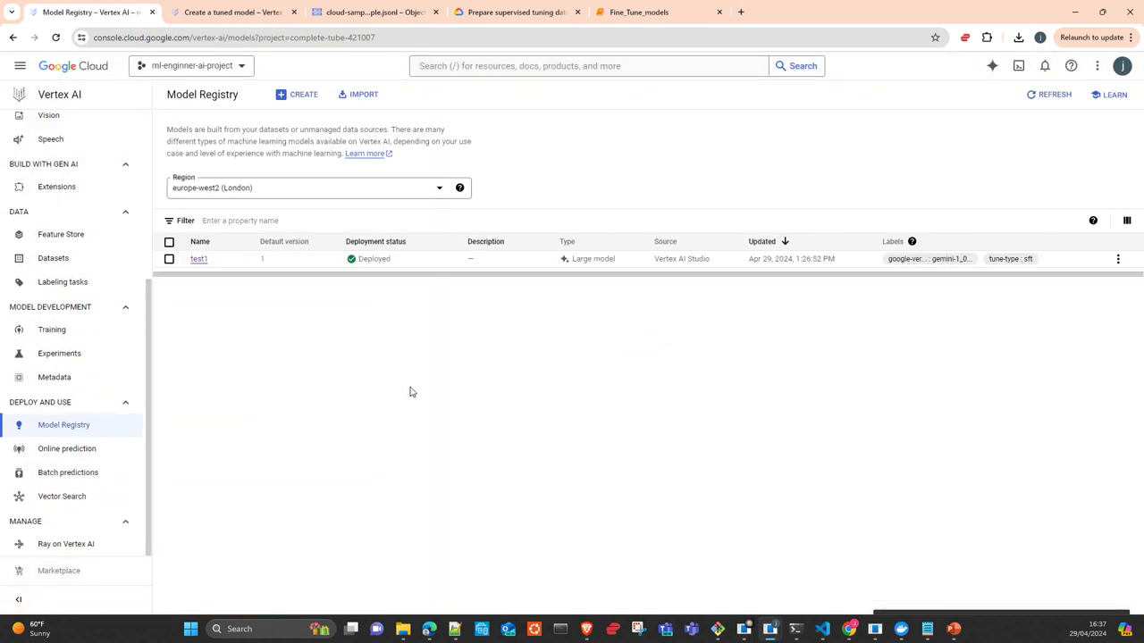
pyautogui.click(198, 259)
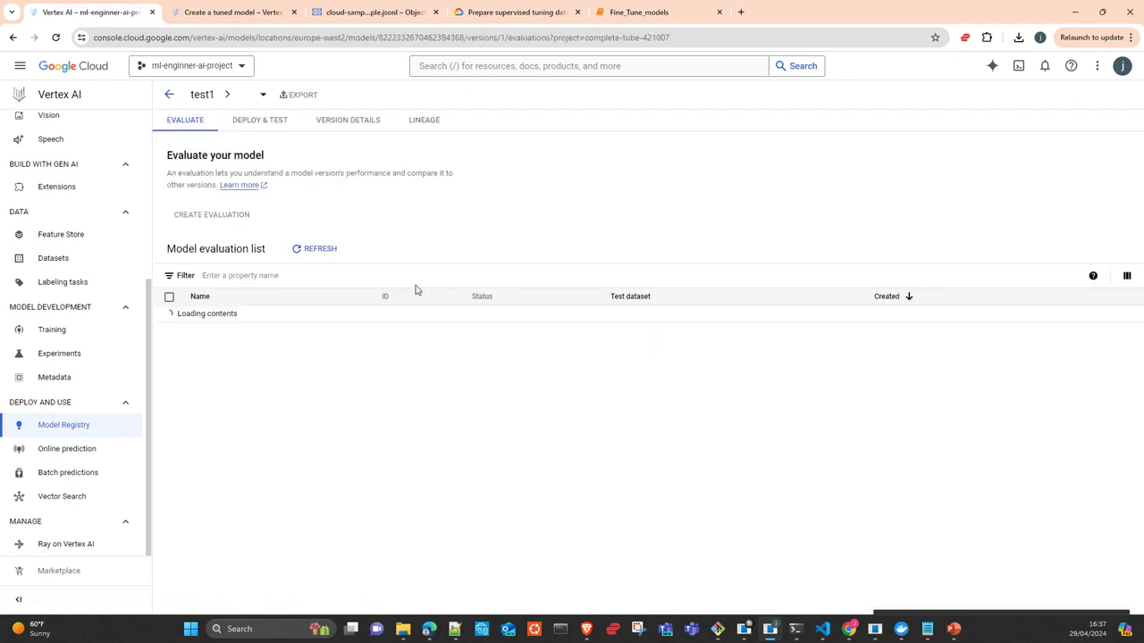
pyautogui.click(261, 125)
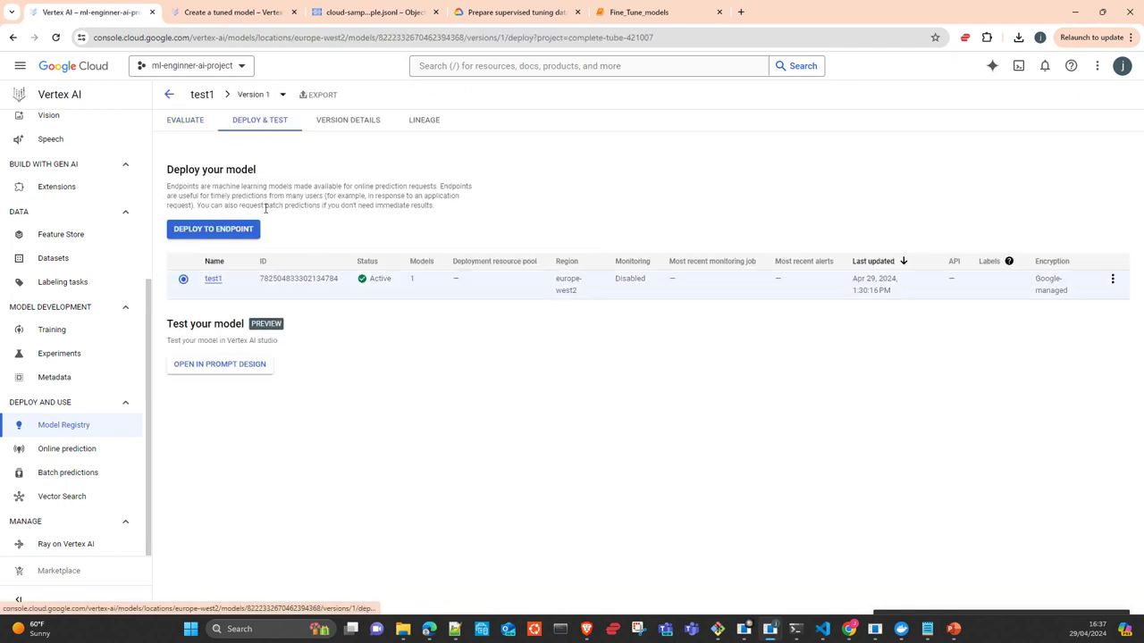
# Start deploying test1 to a new endpoint named test_endpoint and show its advanced encryption options
pyautogui.click(219, 234)
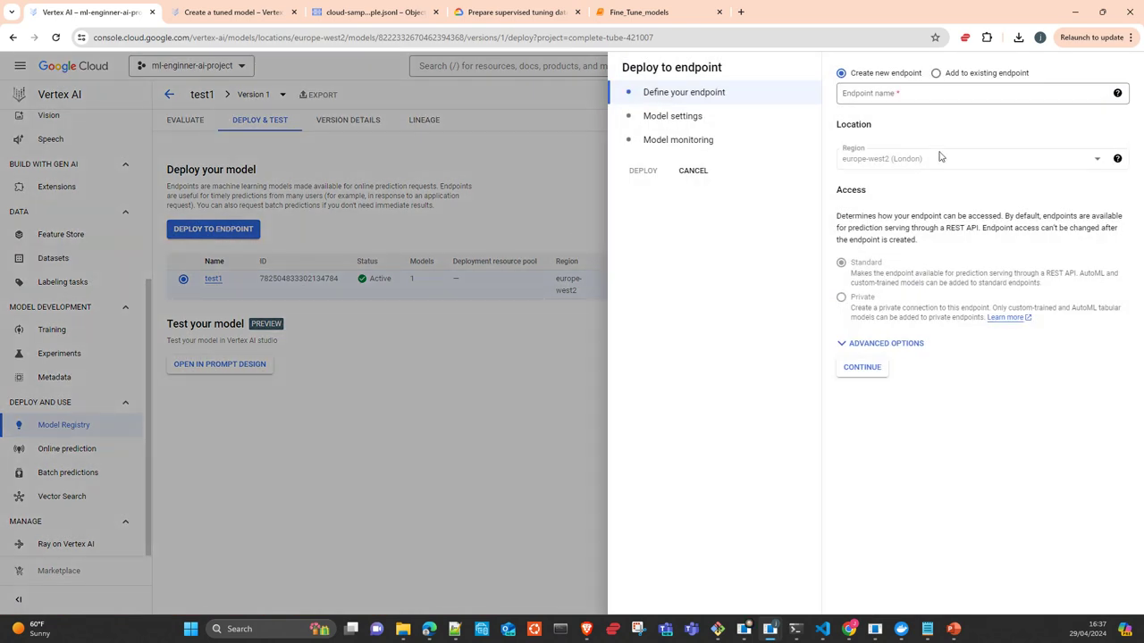
pyautogui.click(918, 94)
pyautogui.write('test')
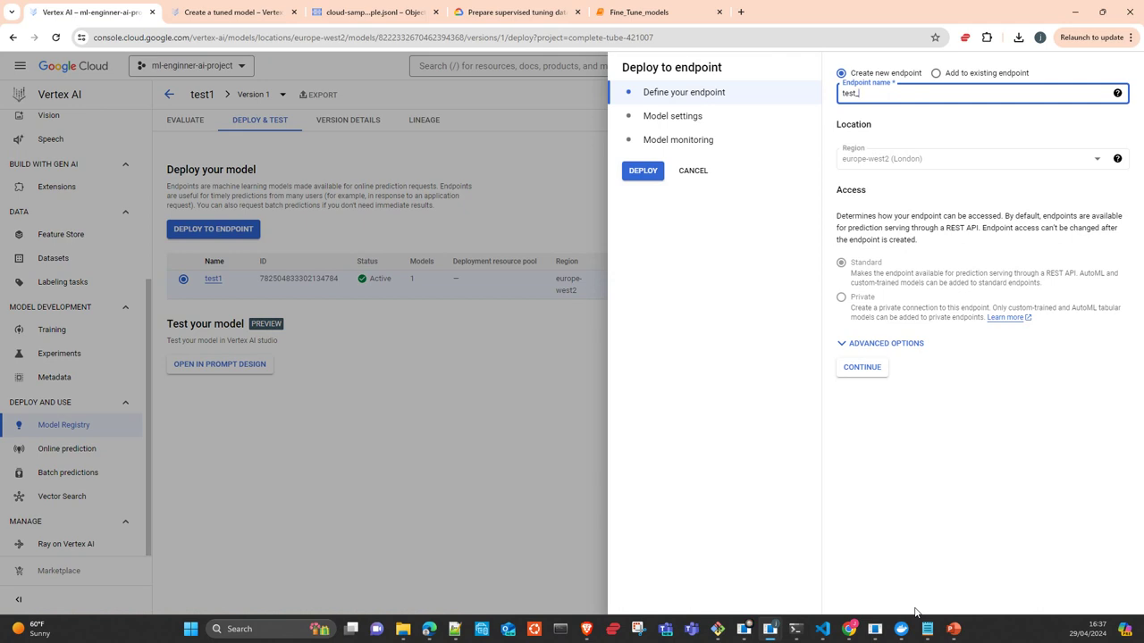
pyautogui.write('_endpoint')
pyautogui.click(880, 344)
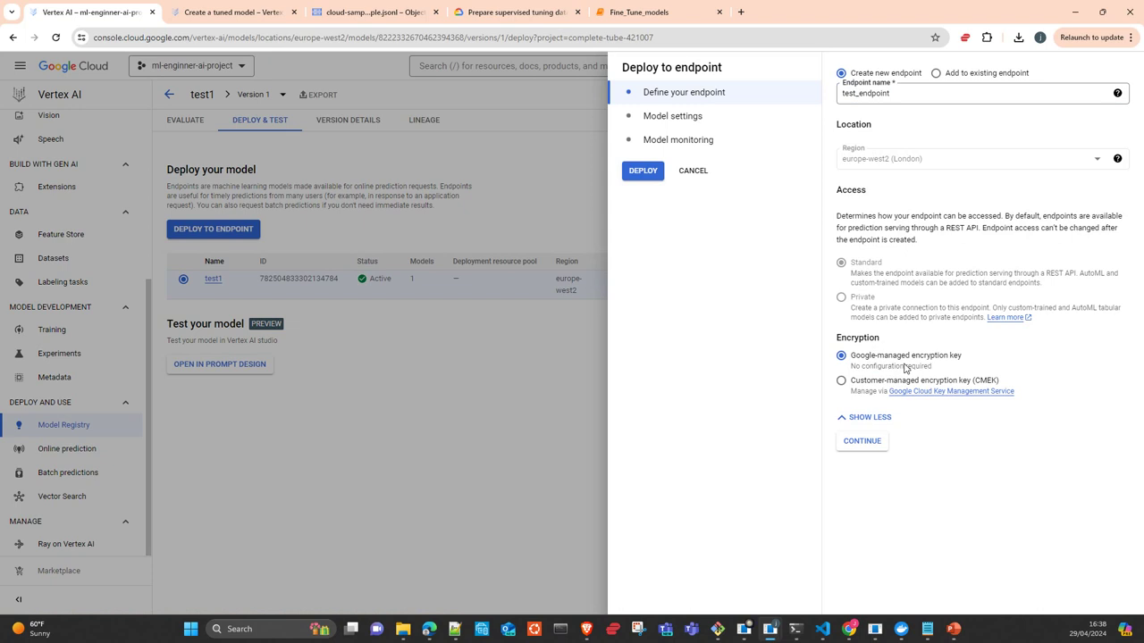
# Go through the new endpoint's model settings and model monitoring stages, and cancel the deployment
pyautogui.click(862, 444)
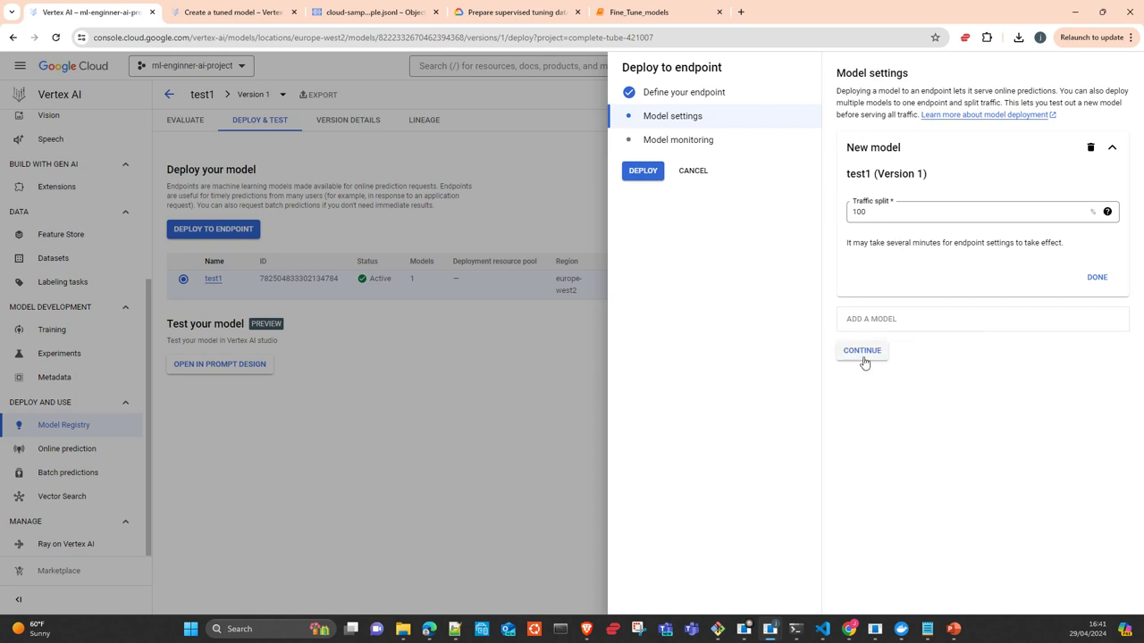
pyautogui.click(863, 356)
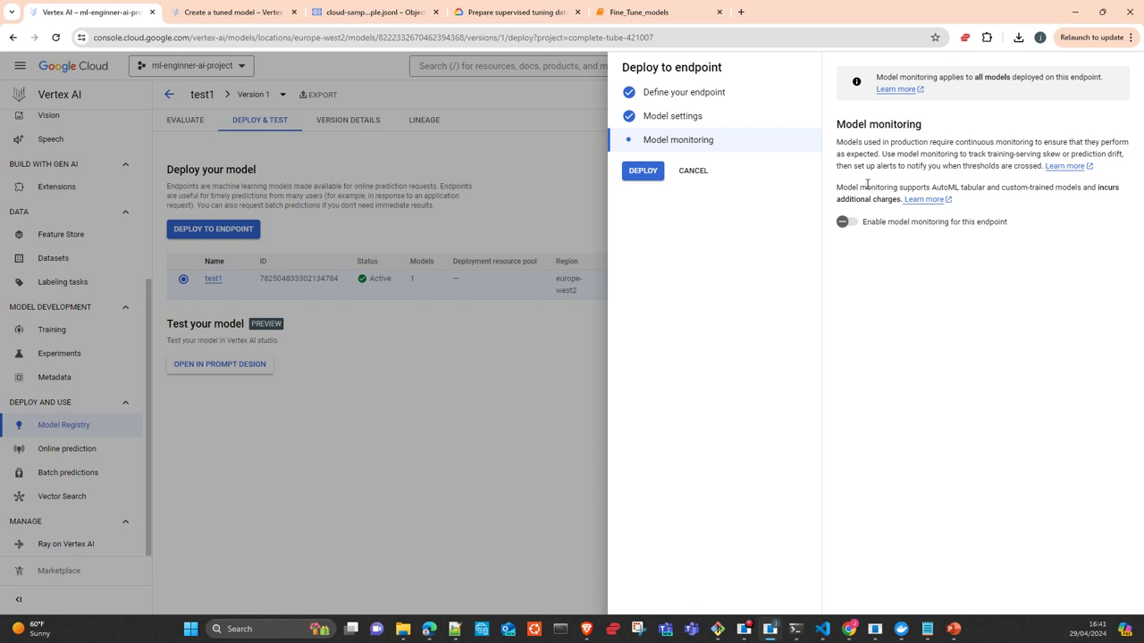
pyautogui.click(633, 175)
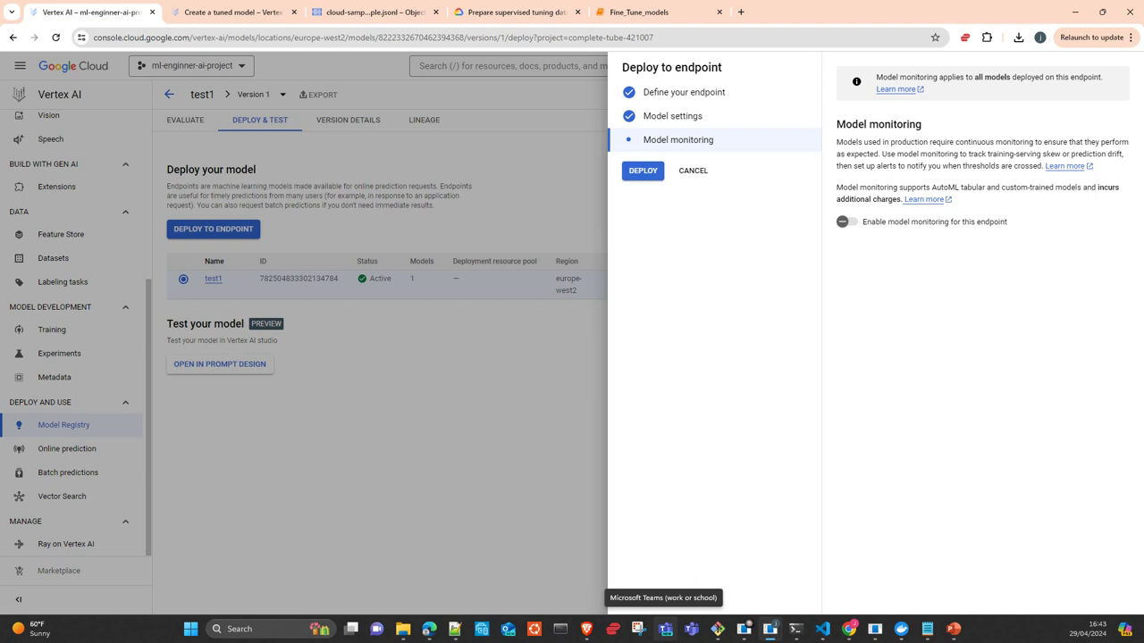
pyautogui.click(695, 171)
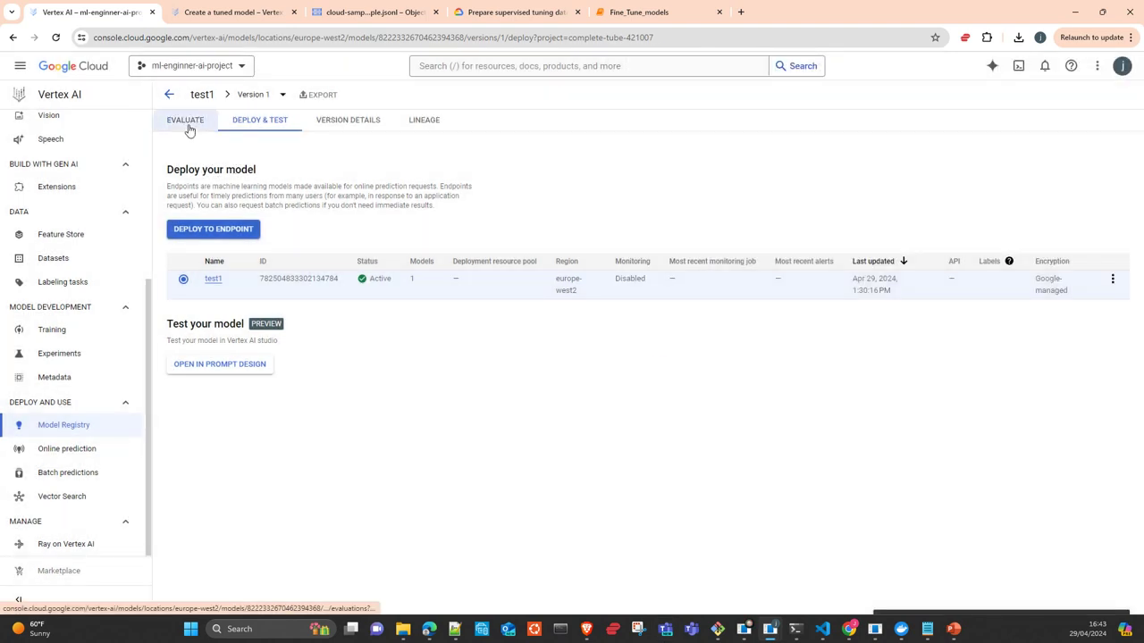
# Check test1's evaluations, and browse the foundation, fine-tunable and task-specific models in Model Garden
pyautogui.click(186, 125)
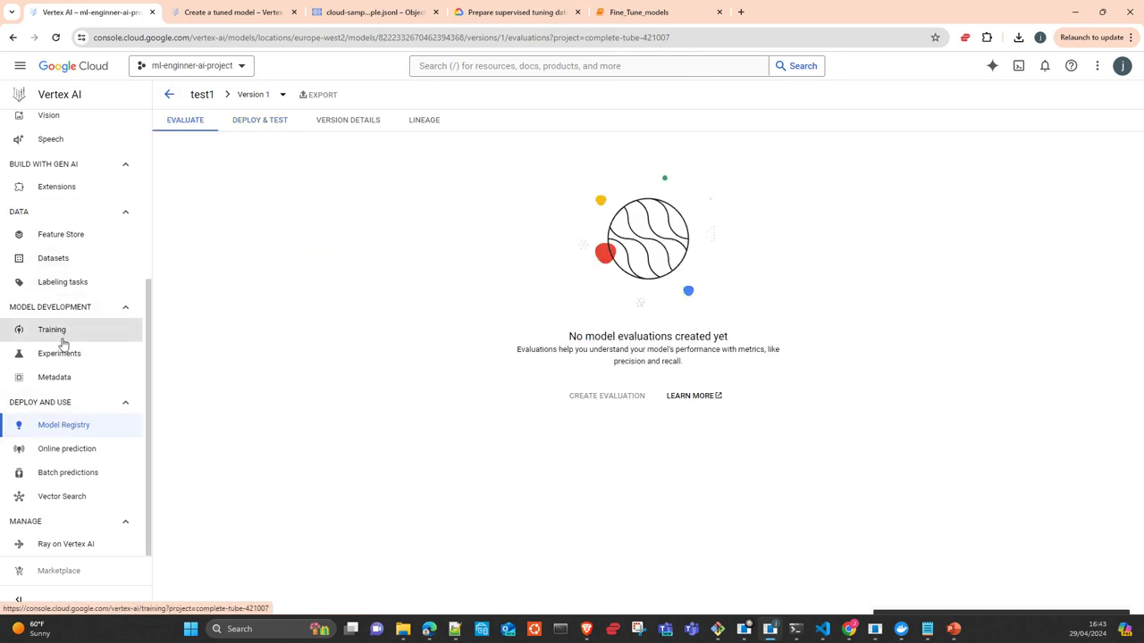
pyautogui.scroll(3, 70, 415)
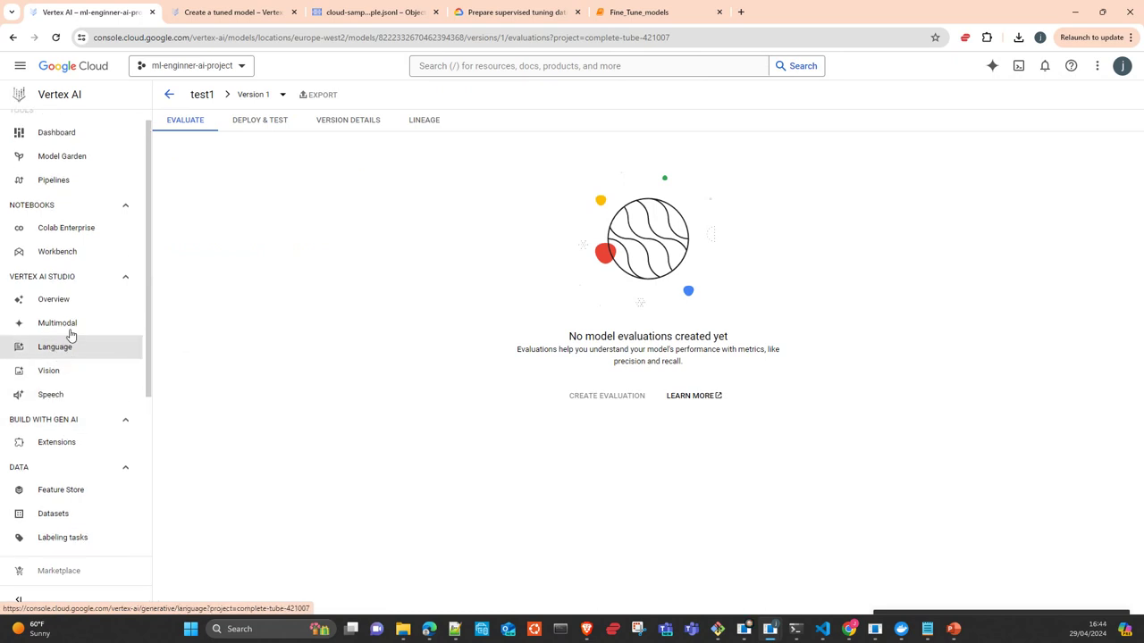
pyautogui.scroll(1, 67, 330)
pyautogui.click(60, 177)
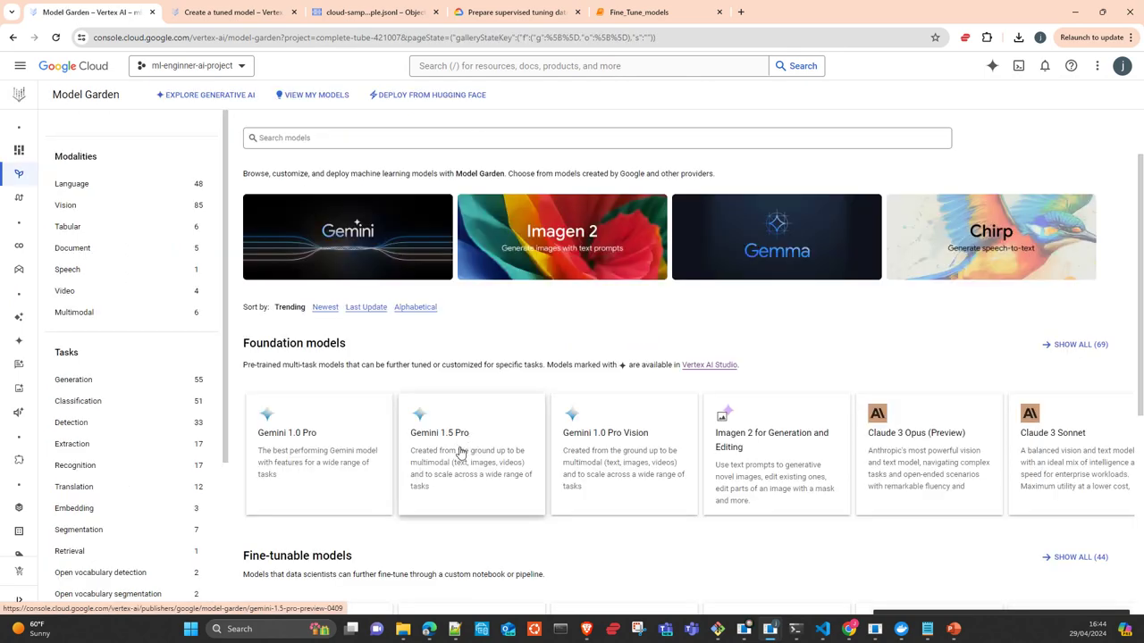
pyautogui.scroll(-3, 471, 549)
pyautogui.scroll(-2, 472, 551)
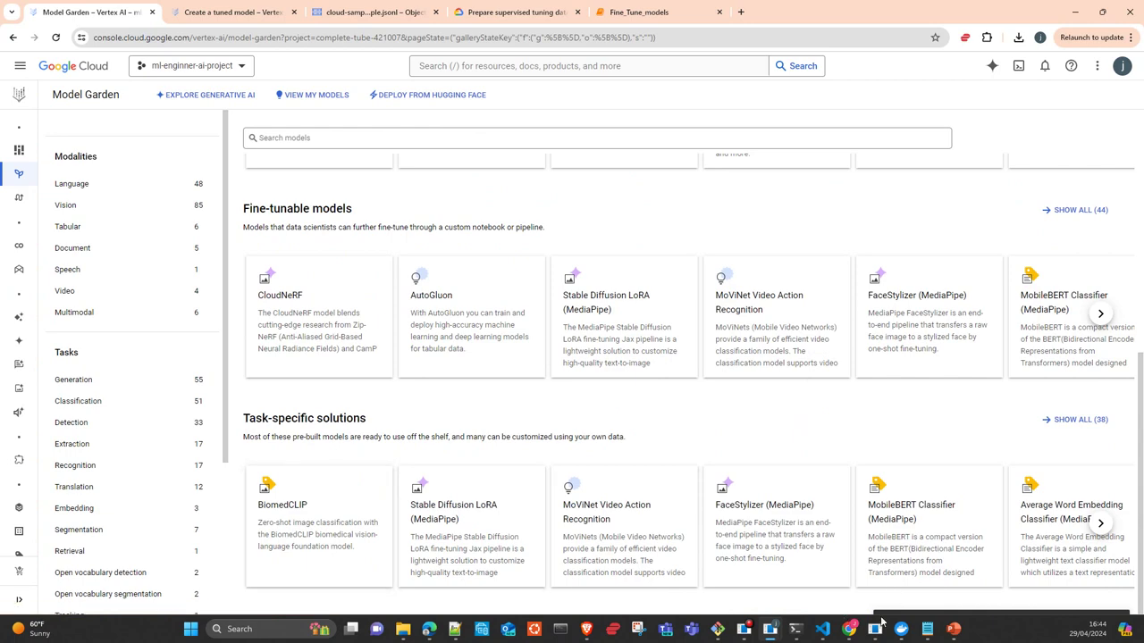
pyautogui.hotkey('ctrl', 'a')
pyautogui.click(946, 456)
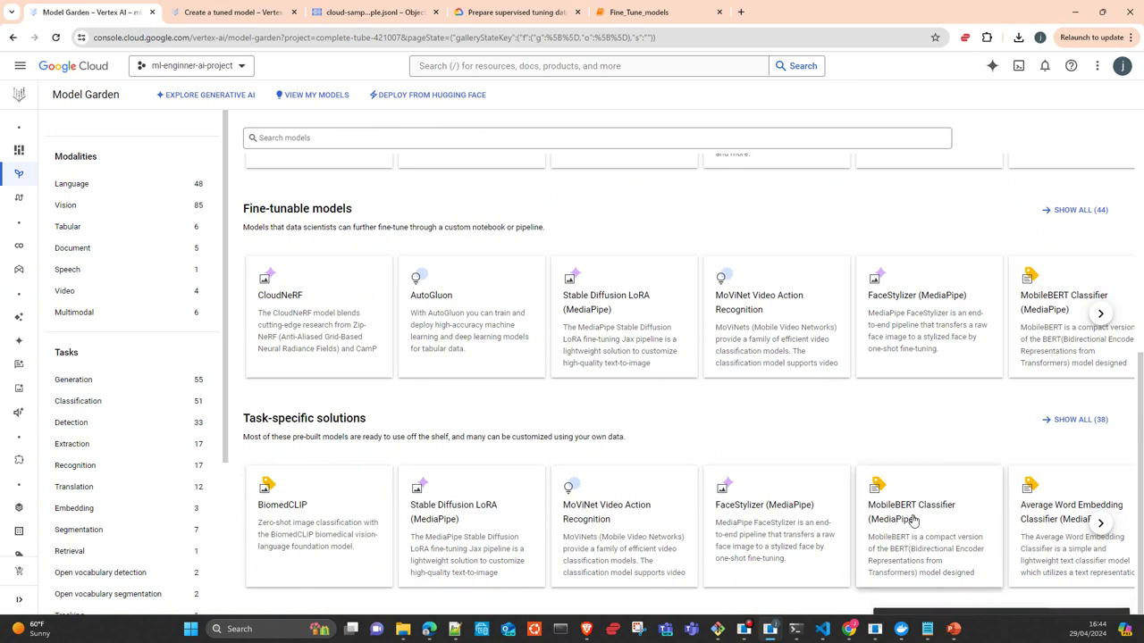
pyautogui.scroll(2, 921, 427)
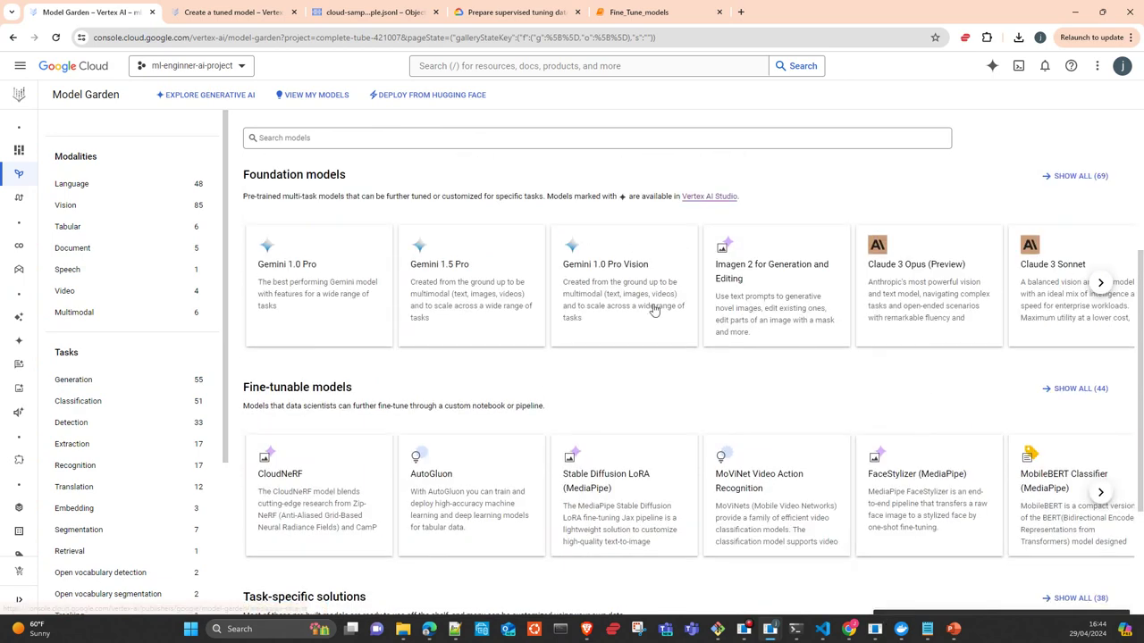
pyautogui.scroll(-1, 802, 454)
pyautogui.scroll(-2, 802, 454)
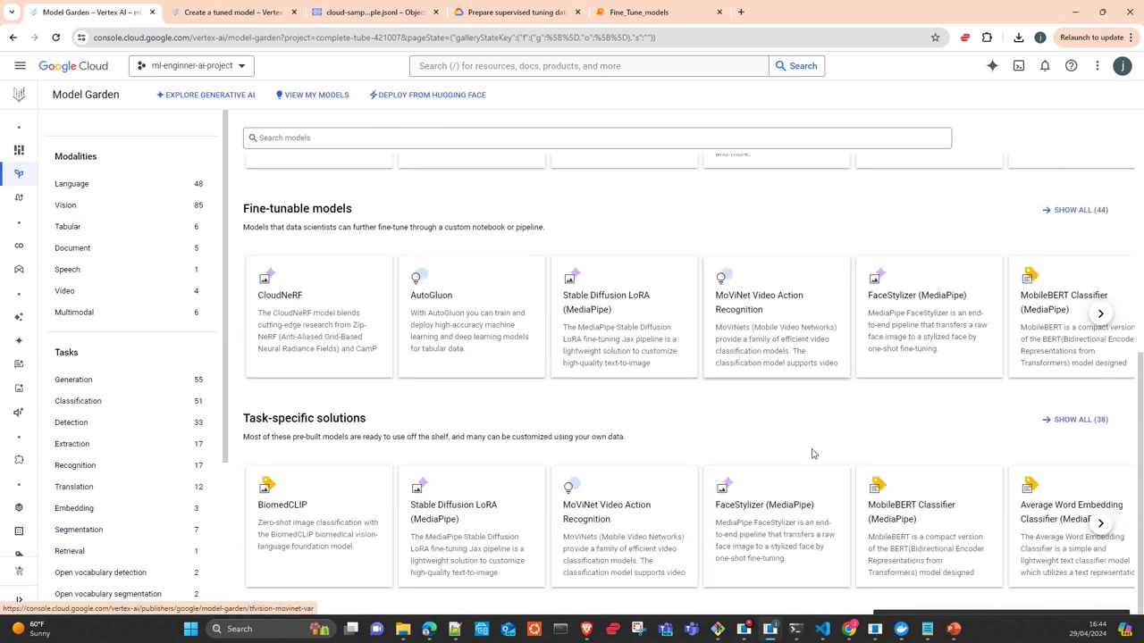
# Show all task-specific solutions in Model Garden and look through the whole list
pyautogui.tripleClick(1082, 427)
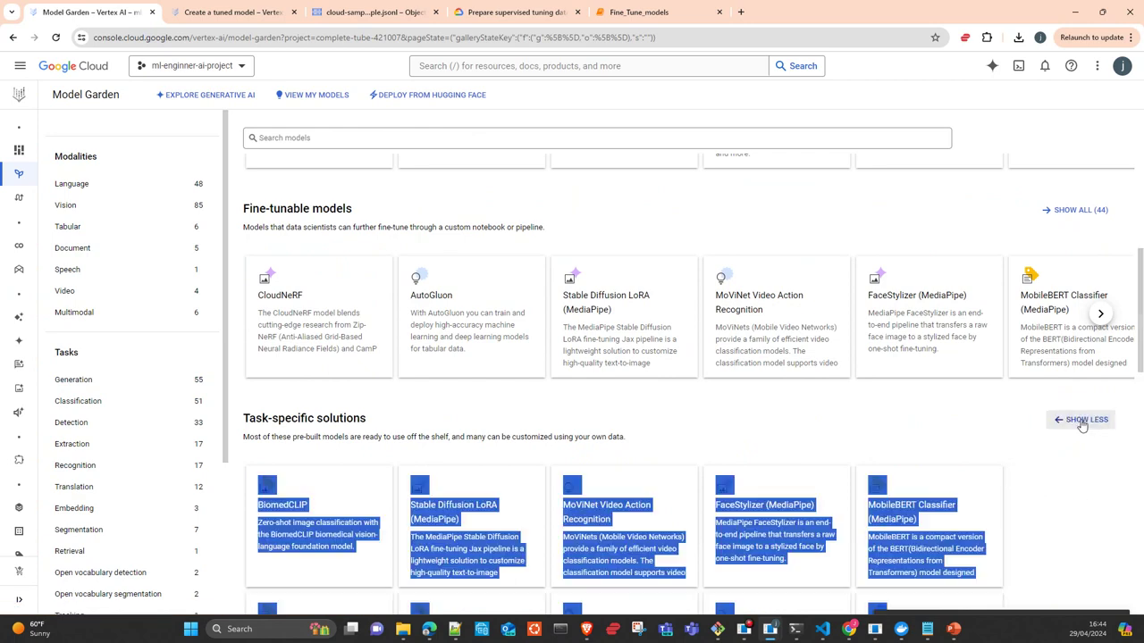
pyautogui.click(1119, 499)
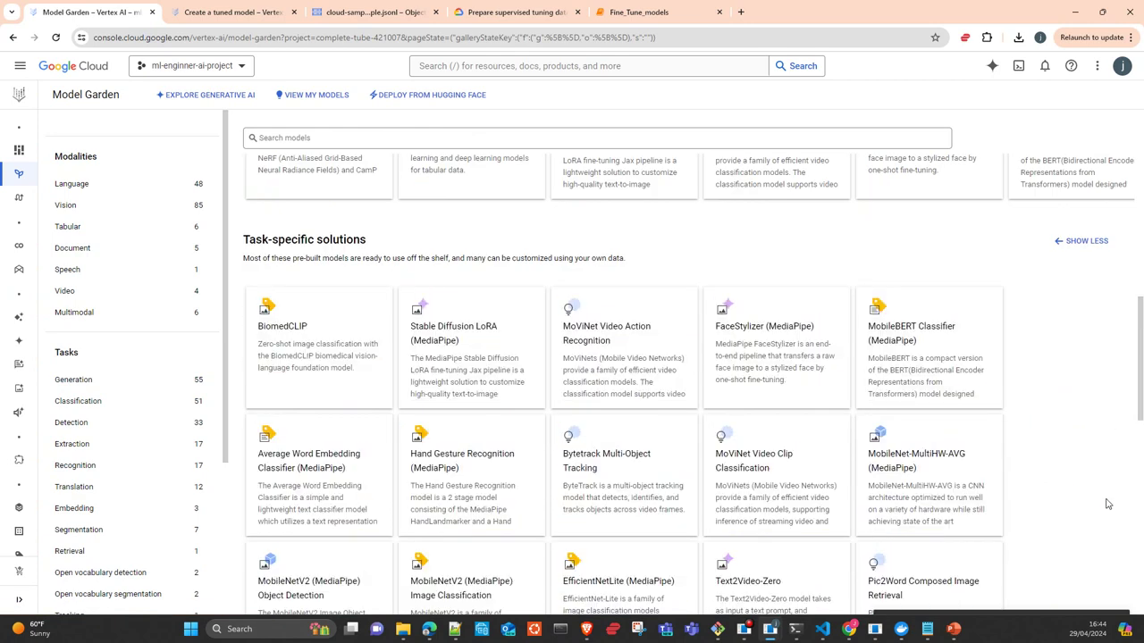
pyautogui.scroll(-2, 1106, 505)
pyautogui.scroll(-5, 1103, 506)
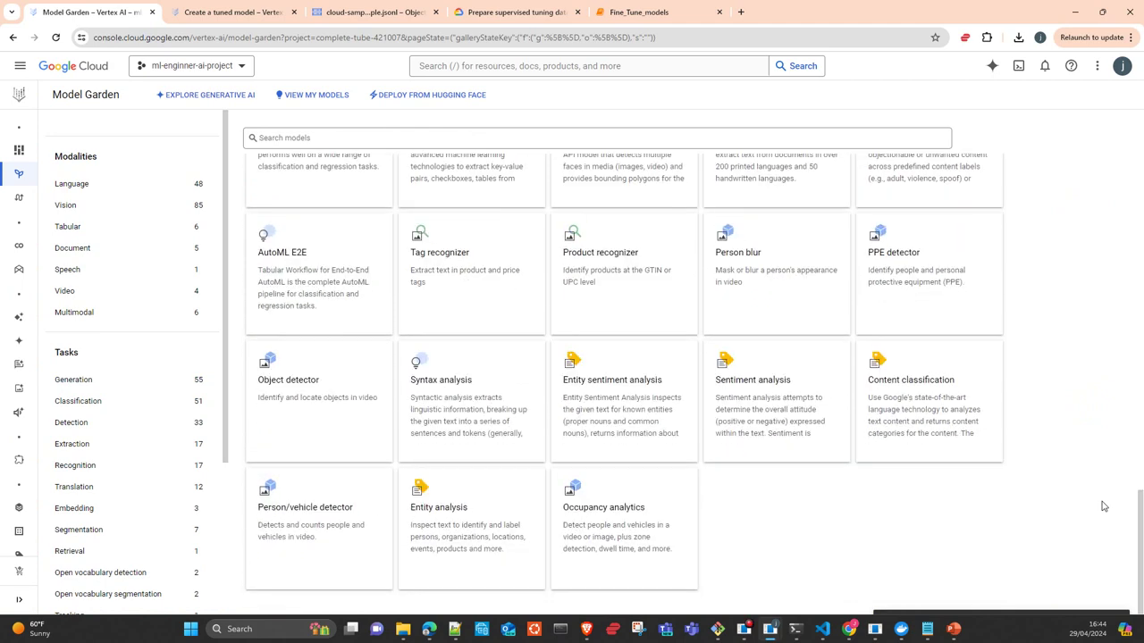
pyautogui.scroll(2, 1103, 507)
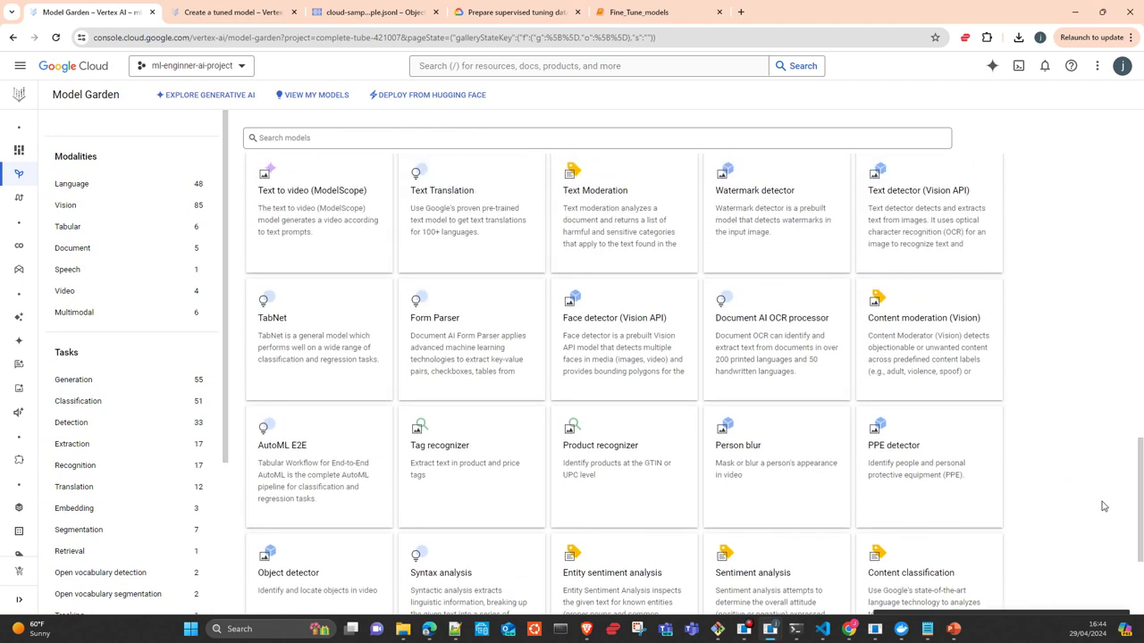
pyautogui.scroll(6, 1103, 507)
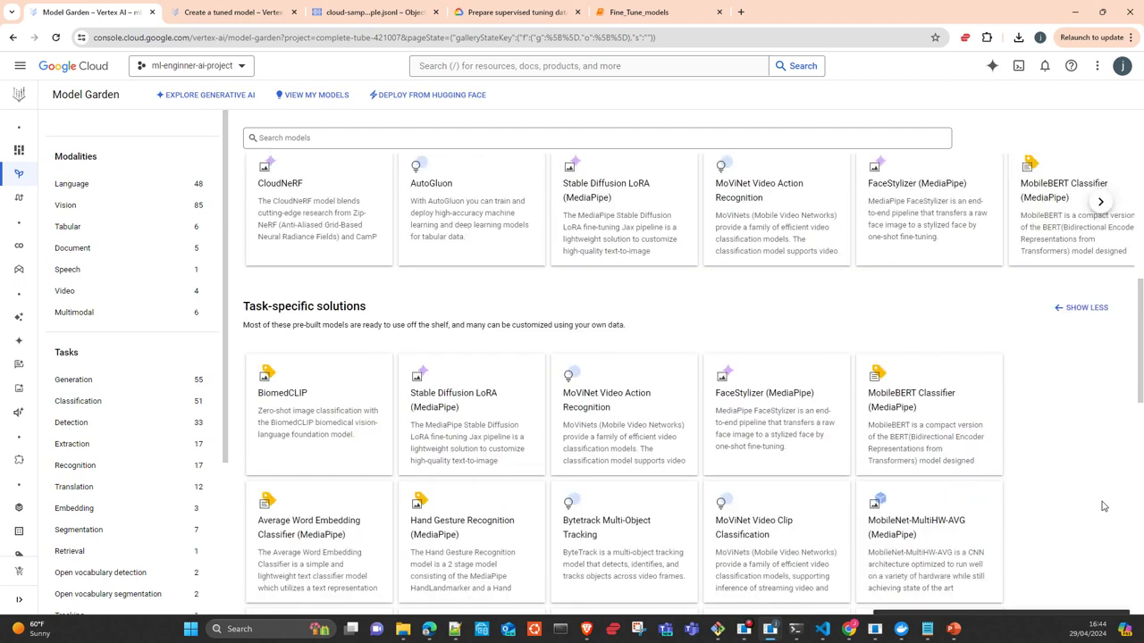
pyautogui.scroll(1, 1103, 507)
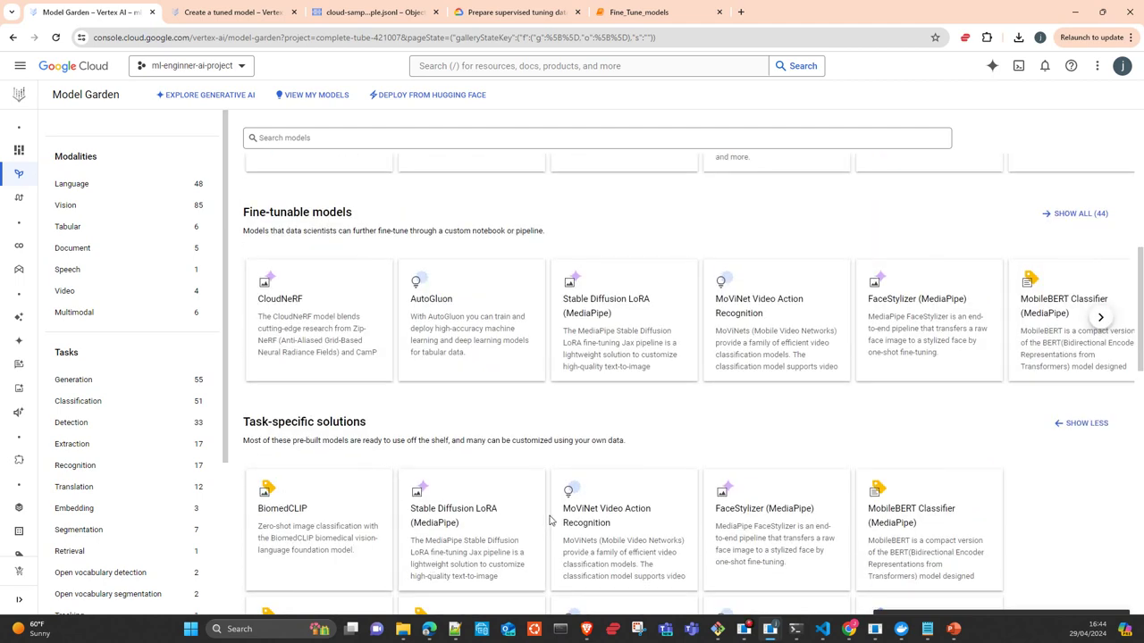
pyautogui.scroll(1, 546, 477)
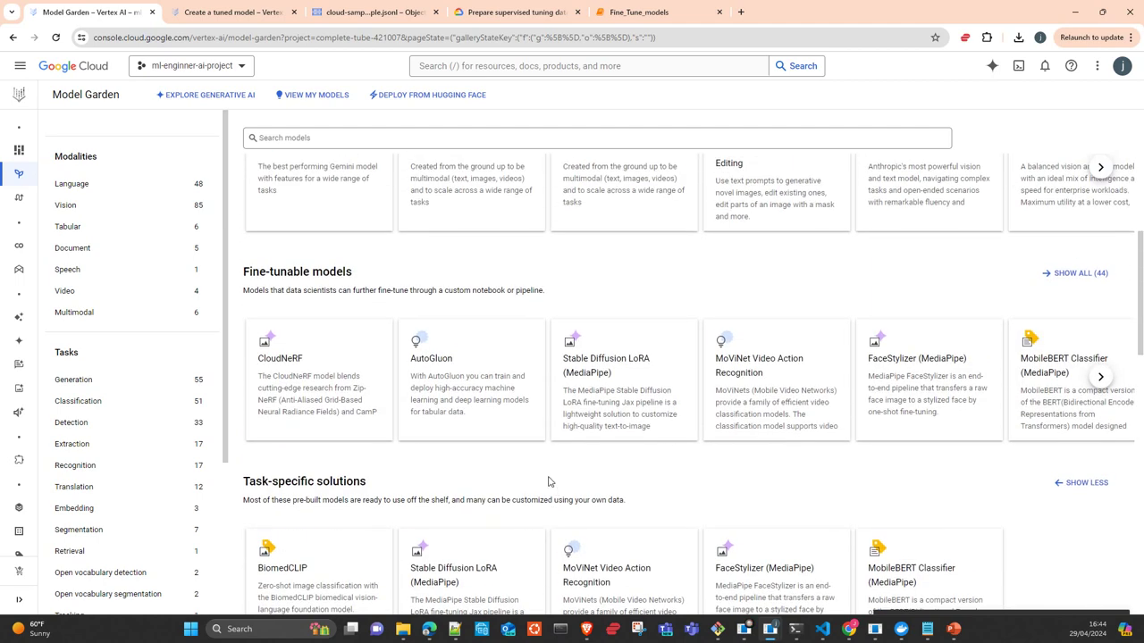
# Expand the fine-tunable models section to show every model and review the list down to tfhub/EfficientNetV2
pyautogui.click(1083, 273)
pyautogui.scroll(-3, 1000, 499)
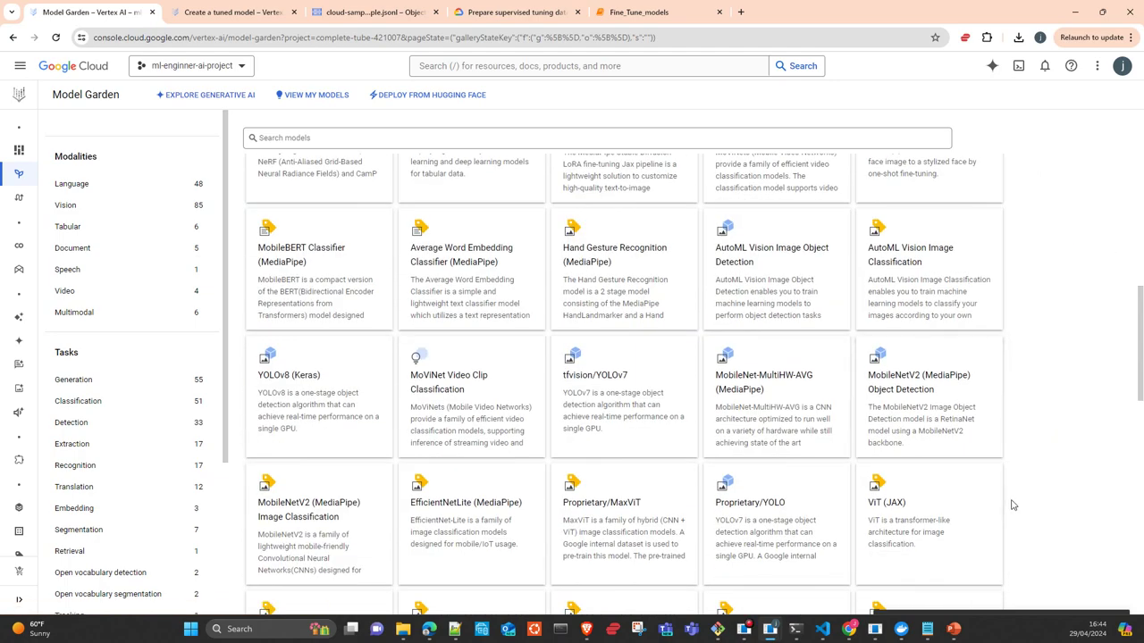
pyautogui.scroll(-2, 1012, 506)
pyautogui.scroll(-6, 1013, 506)
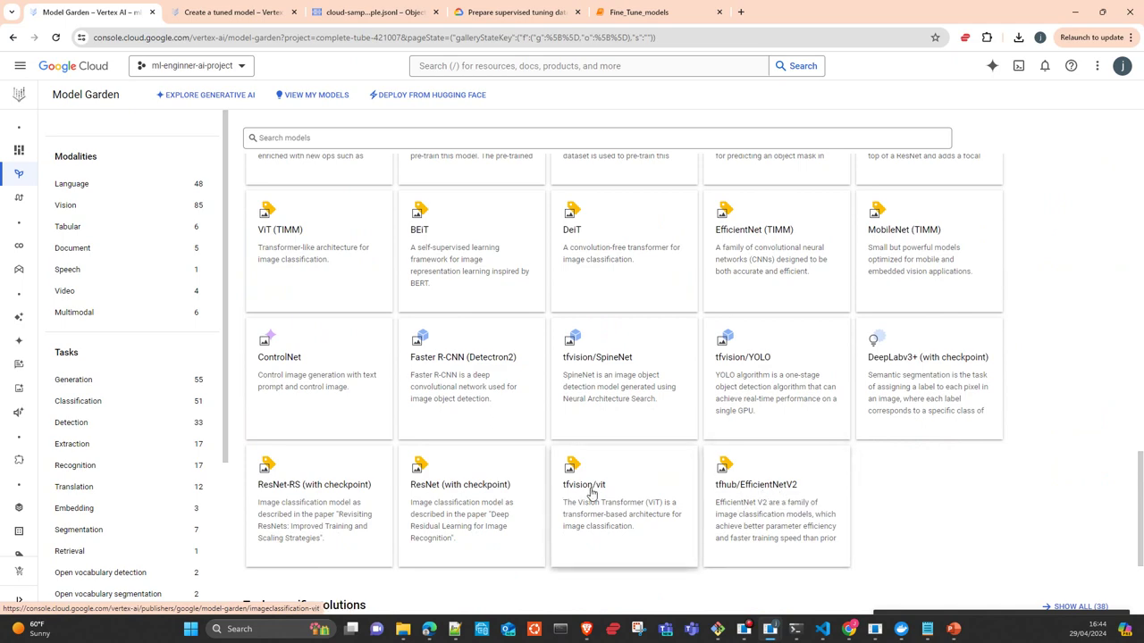
pyautogui.scroll(2, 903, 537)
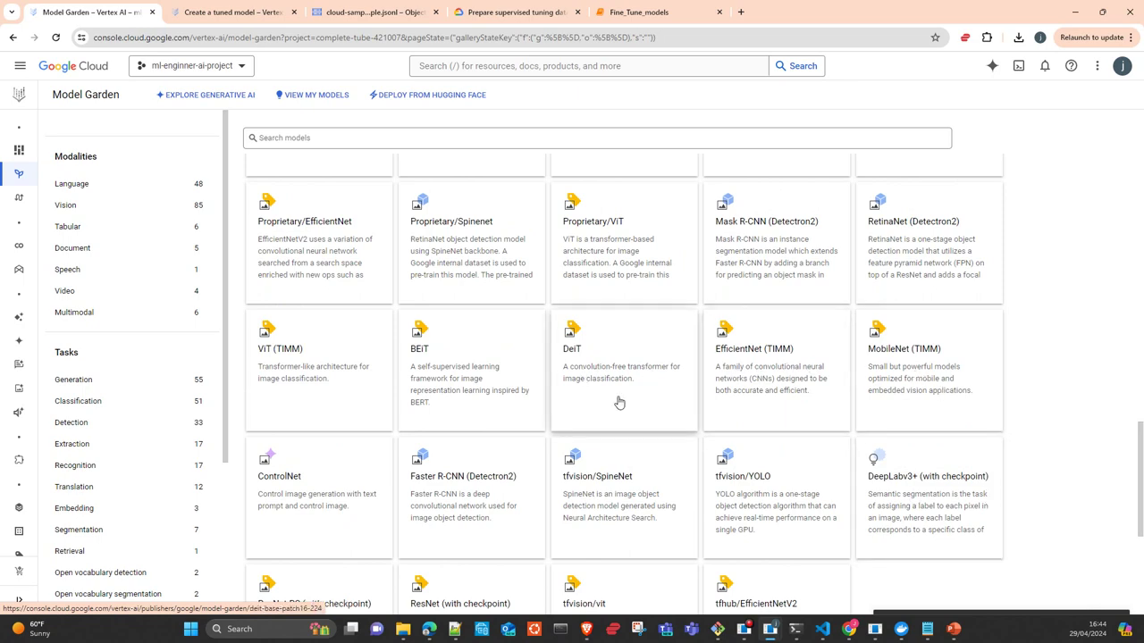
pyautogui.scroll(4, 619, 403)
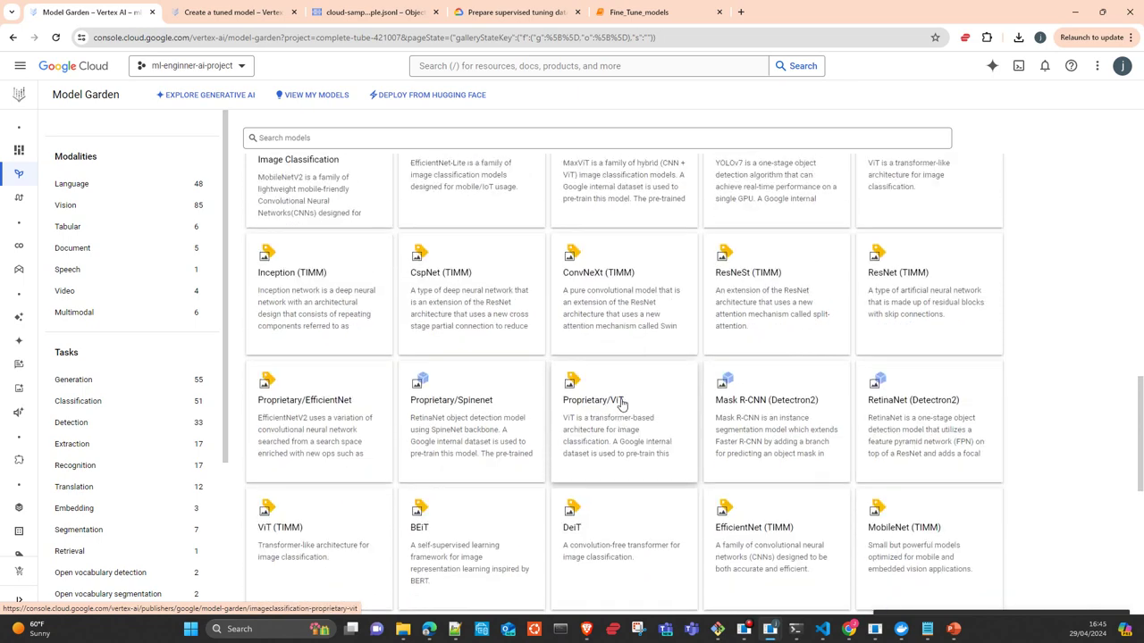
pyautogui.scroll(3, 624, 409)
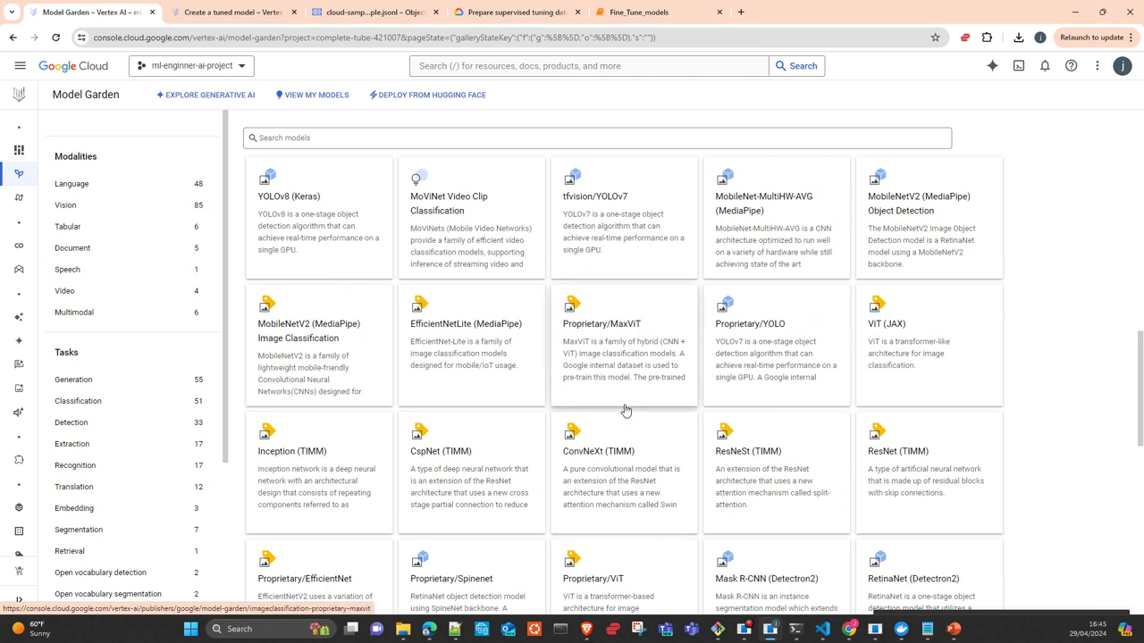
pyautogui.scroll(1, 626, 410)
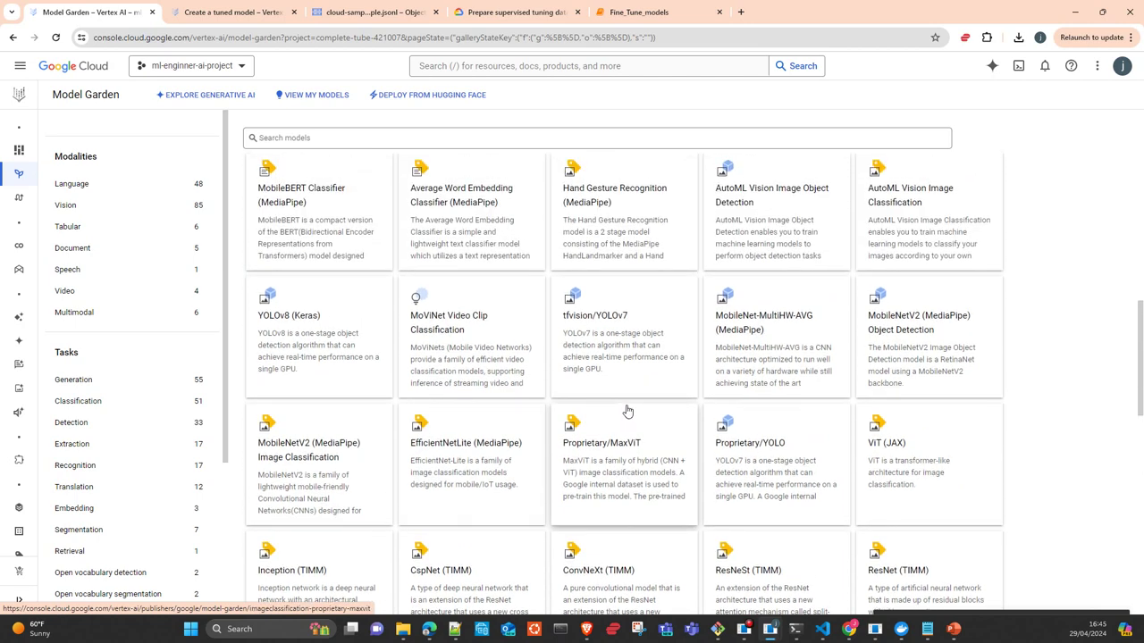
pyautogui.scroll(1, 627, 411)
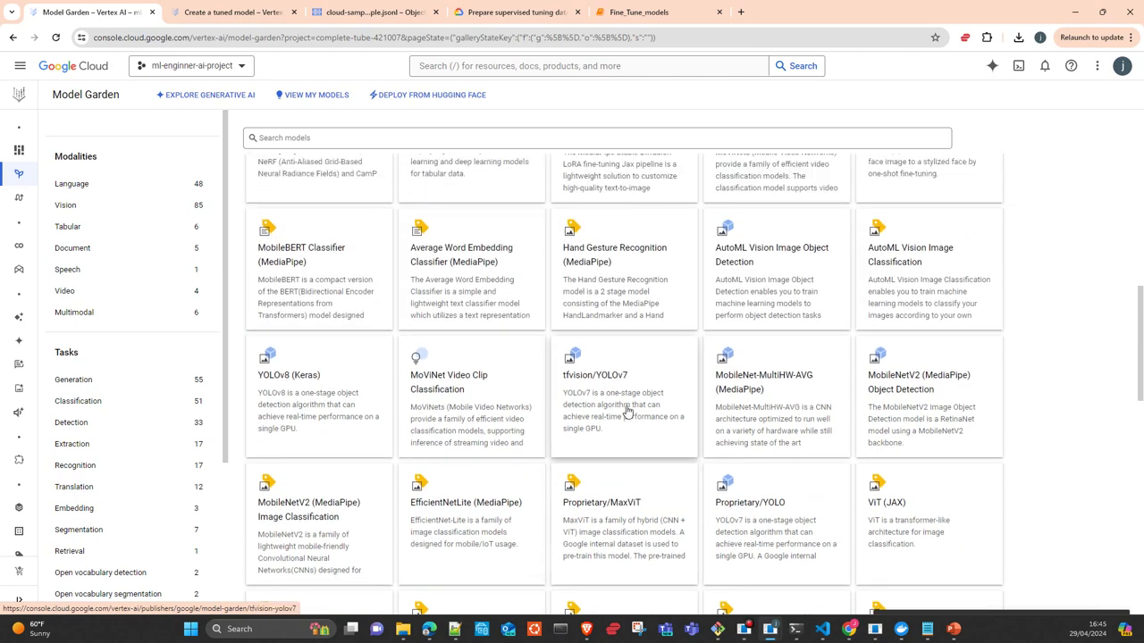
pyautogui.scroll(1, 627, 411)
pyautogui.scroll(3, 628, 411)
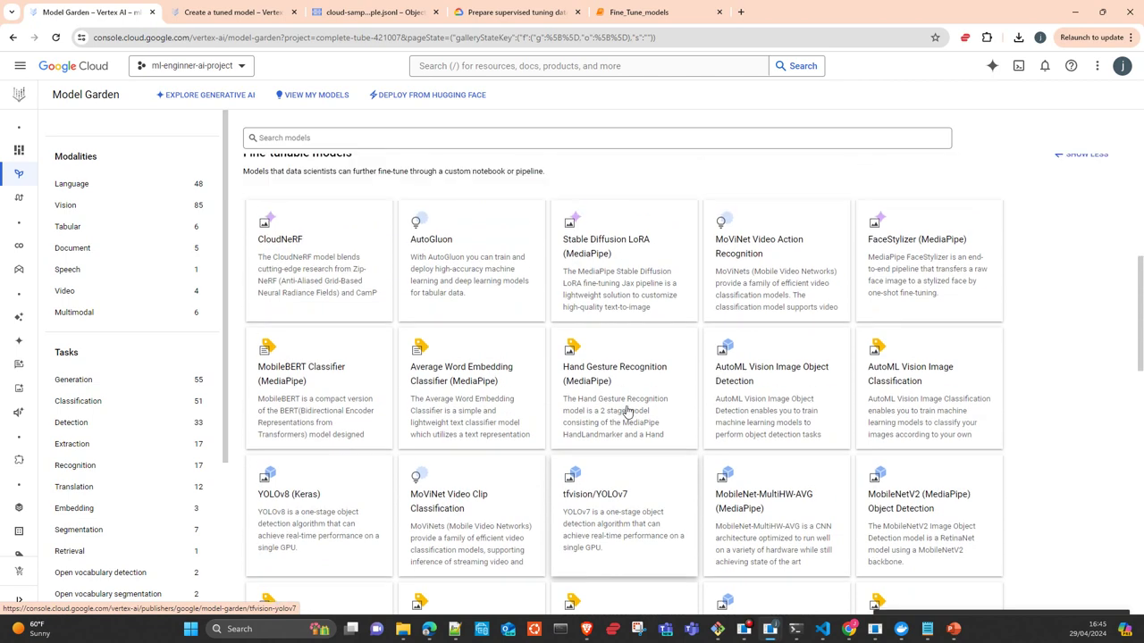
pyautogui.scroll(3, 627, 412)
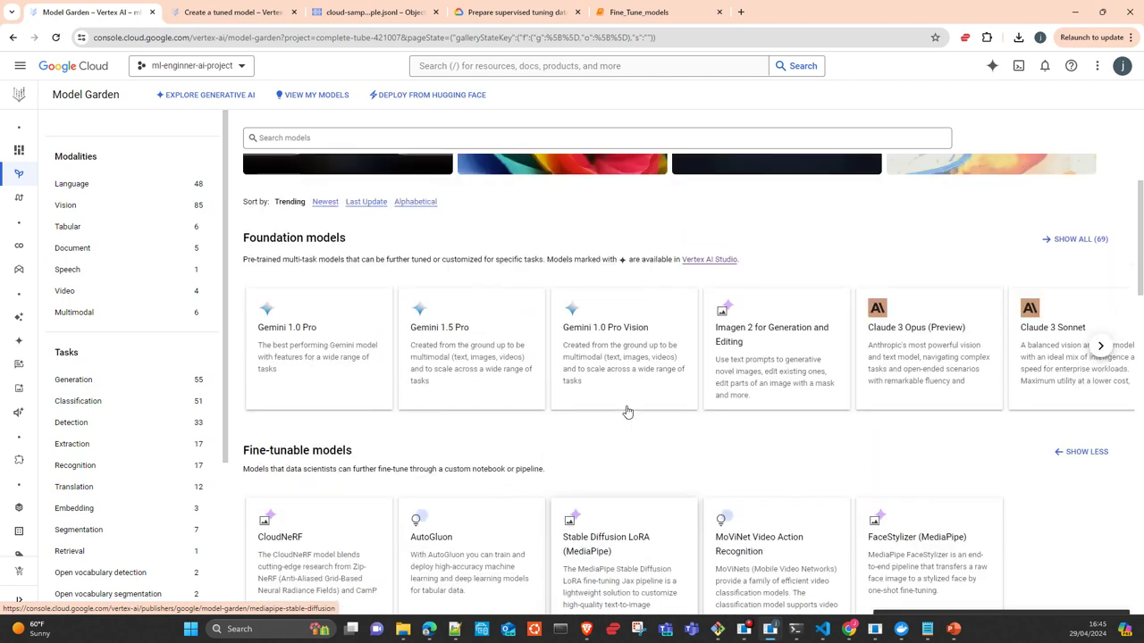
# Show all foundation models and read through the full list down to Embeddings for Multimodal
pyautogui.click(1080, 239)
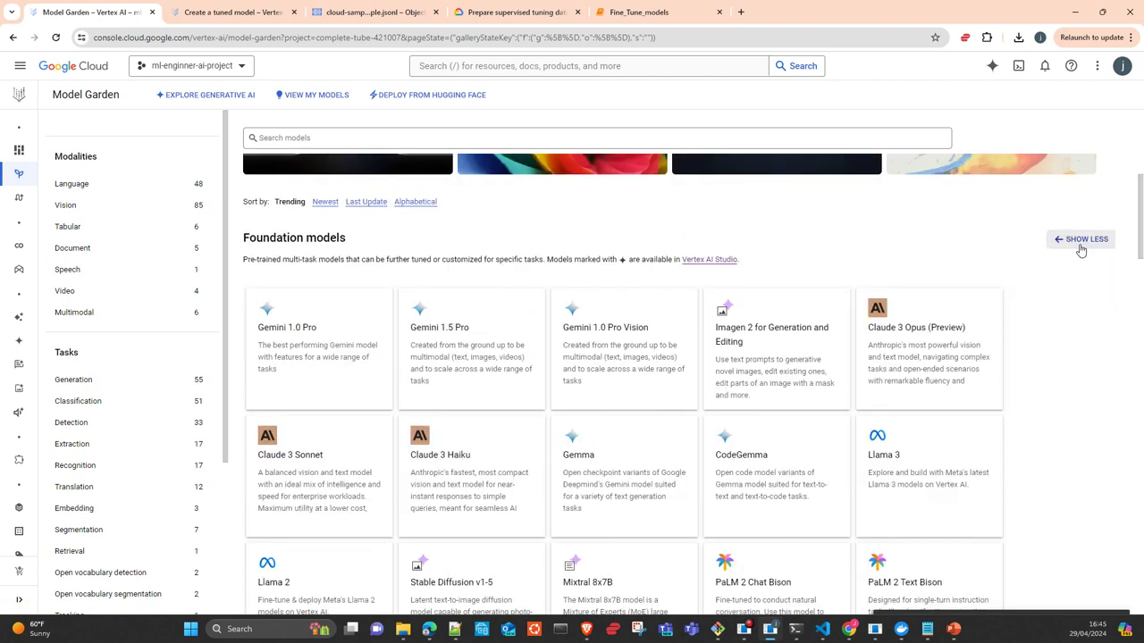
pyautogui.scroll(-3, 1024, 413)
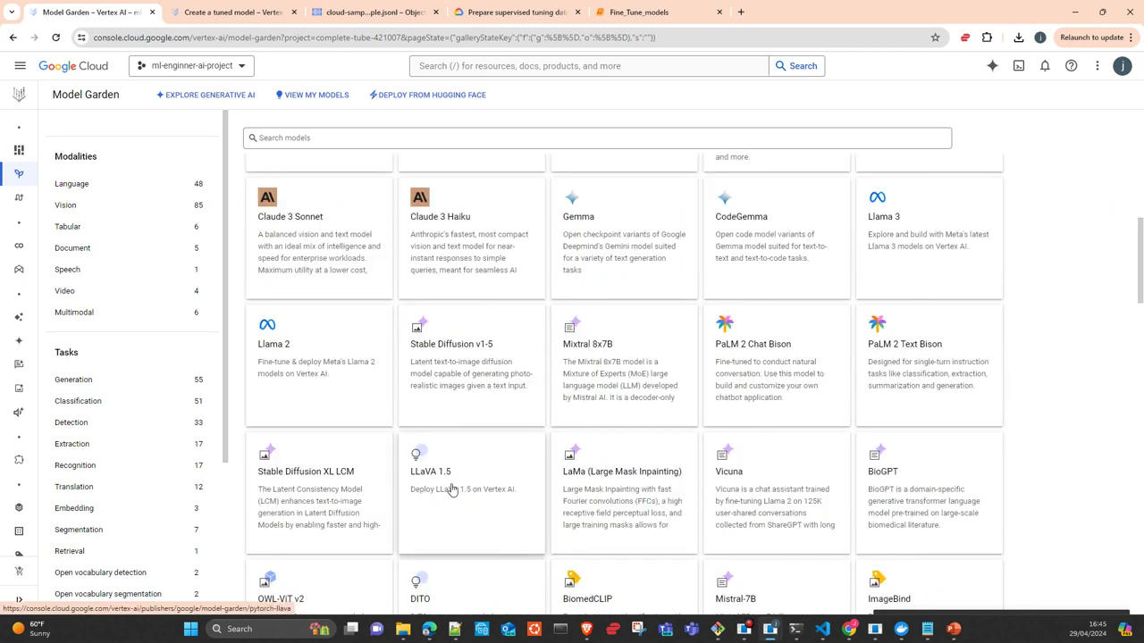
pyautogui.scroll(-2, 447, 485)
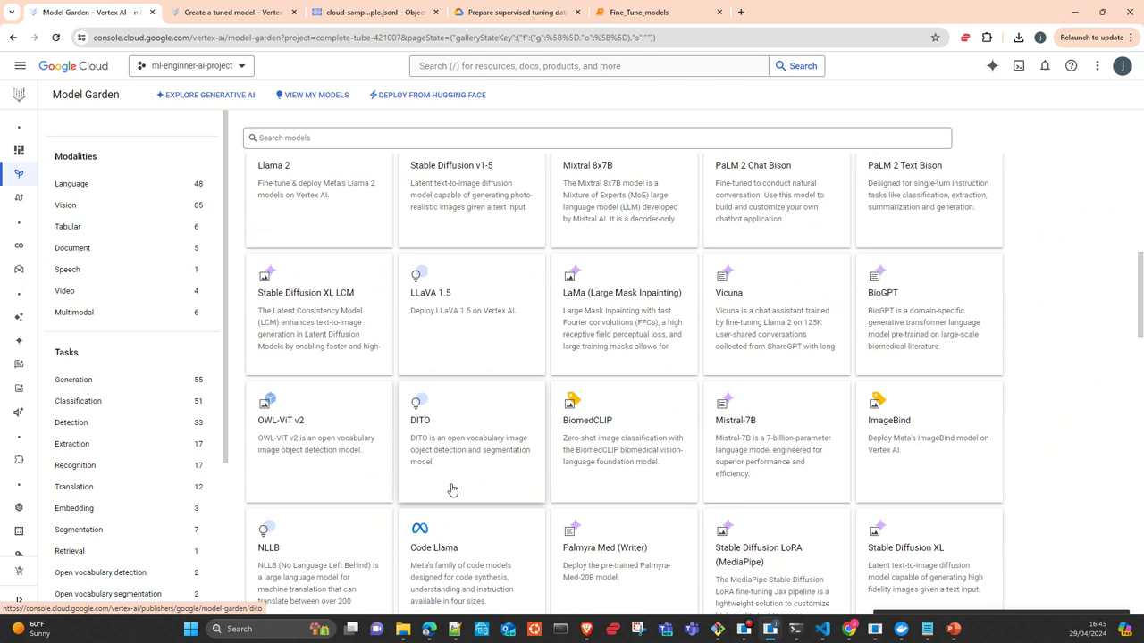
pyautogui.scroll(-4, 452, 490)
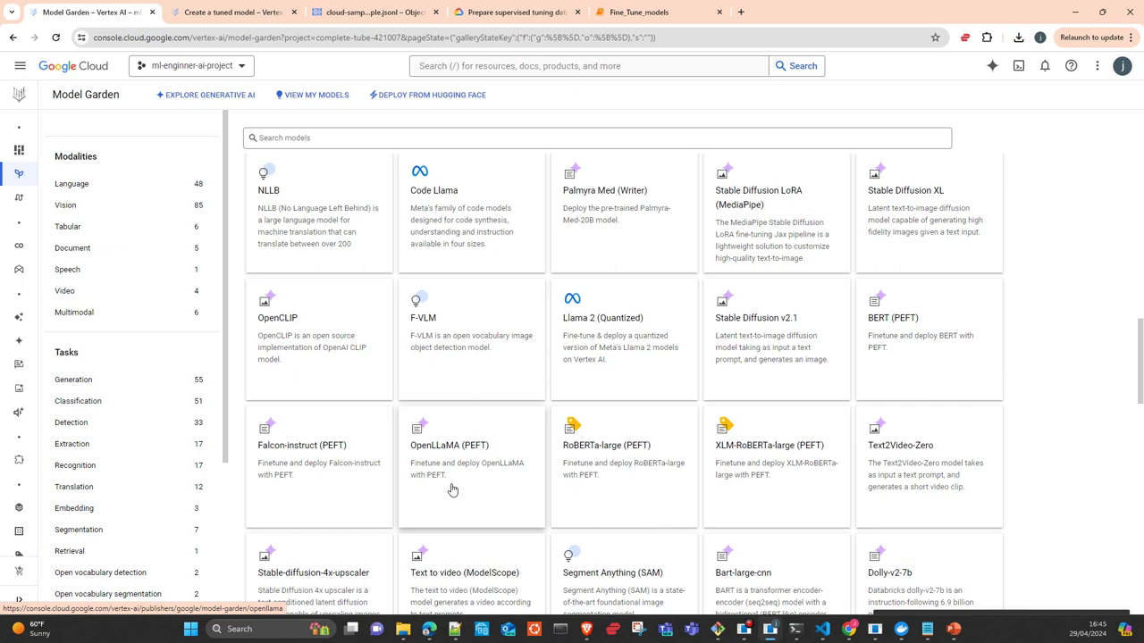
pyautogui.scroll(-2, 452, 490)
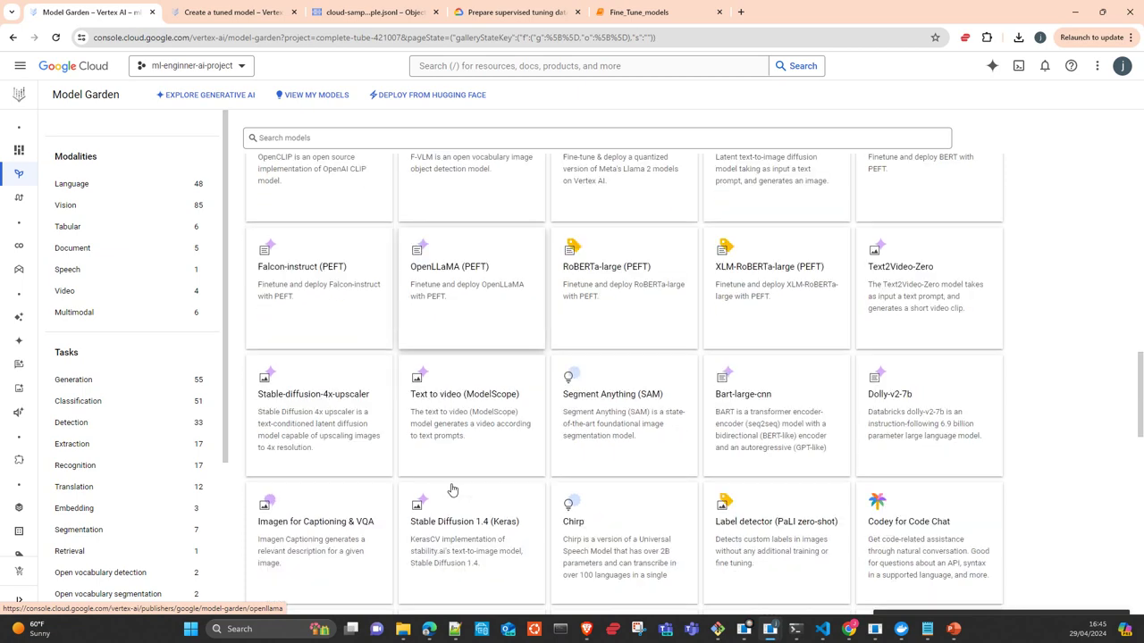
pyautogui.scroll(-3, 452, 490)
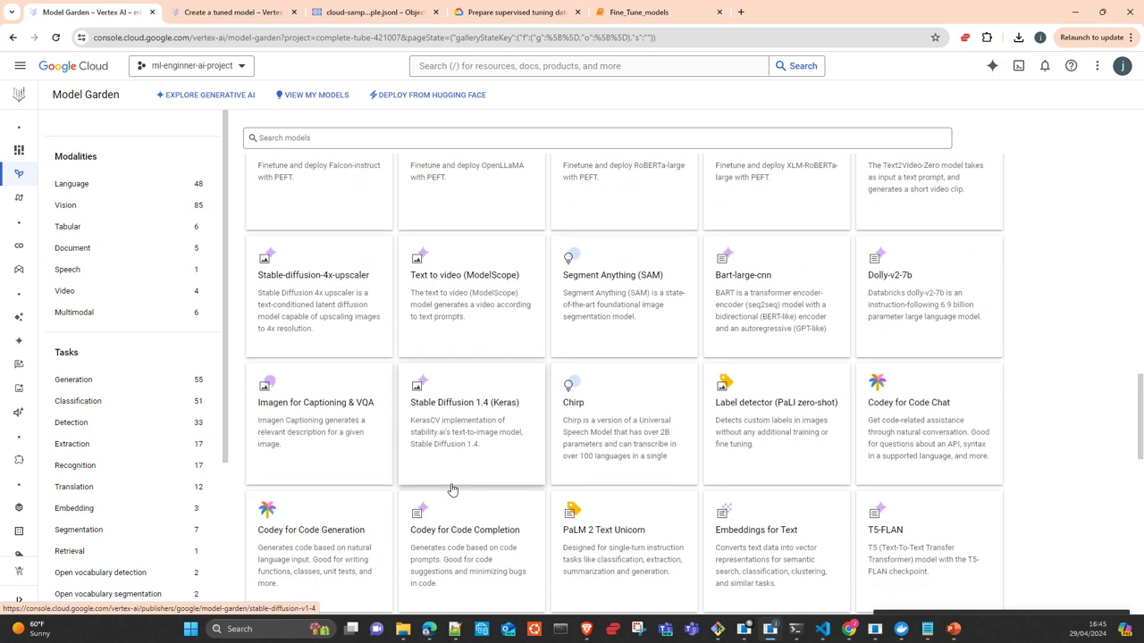
pyautogui.scroll(-1, 452, 490)
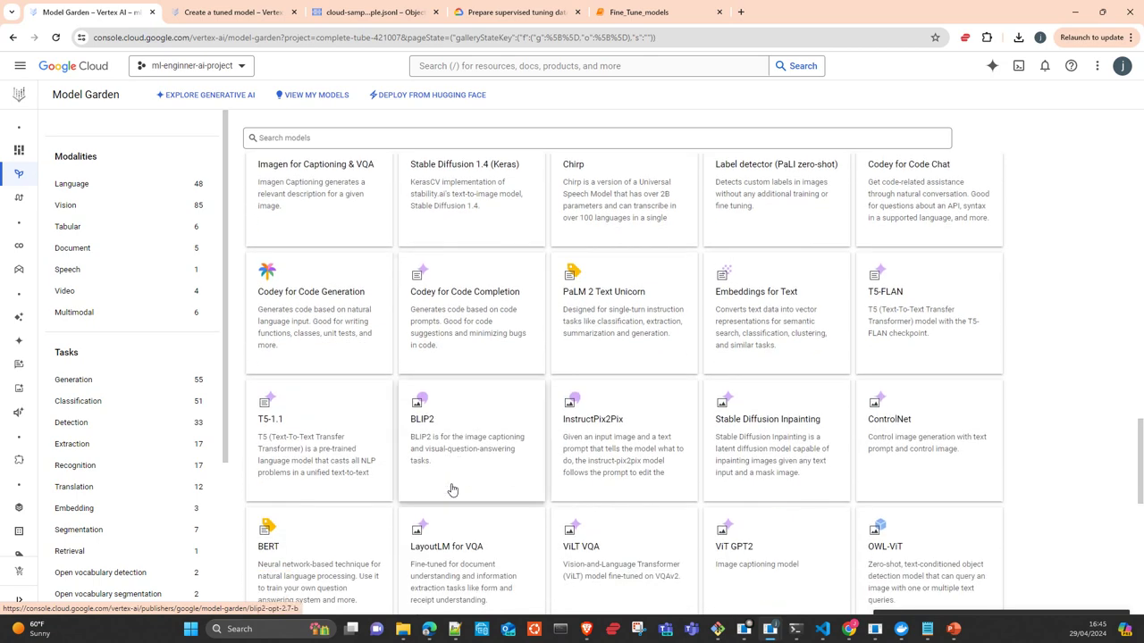
pyautogui.scroll(-1, 452, 489)
pyautogui.scroll(-1, 452, 489)
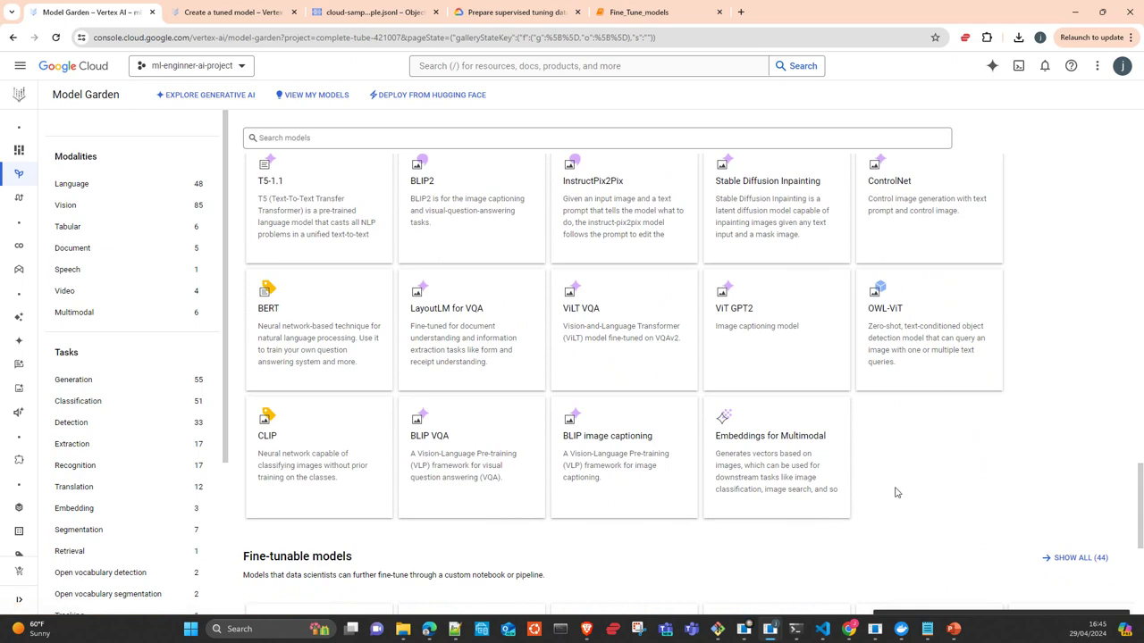
# Go back up through the expanded foundation models, examining entries such as T5-FLAN, Dolly-v2-7b, Llama 2 (Quantized), BERT (PEFT) and BioGPT
pyautogui.scroll(1, 897, 492)
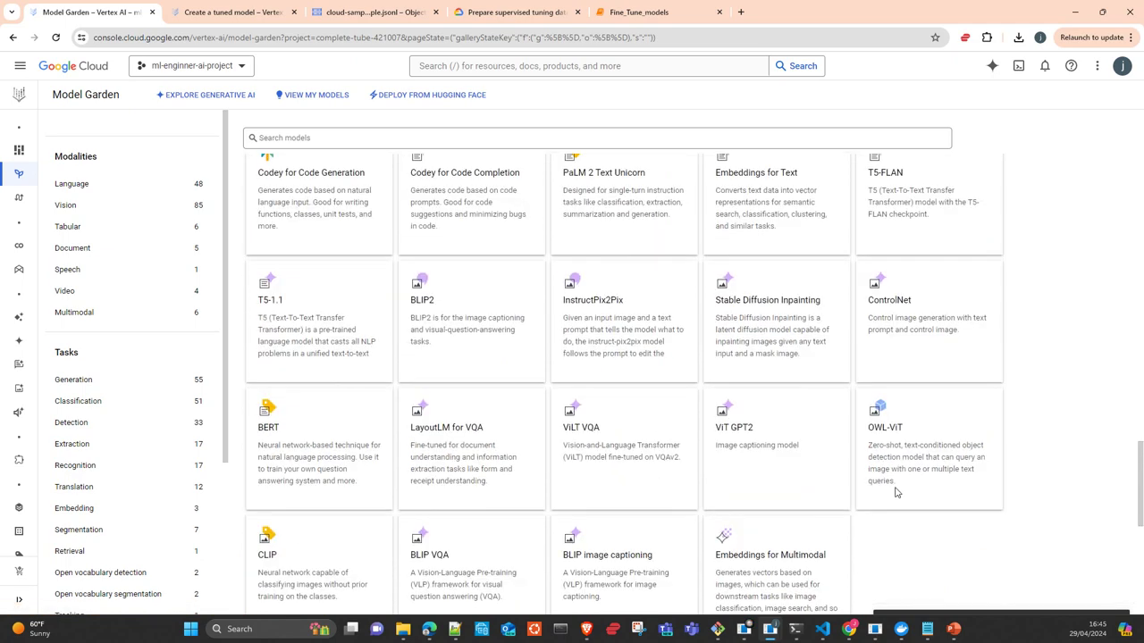
pyautogui.scroll(1, 897, 492)
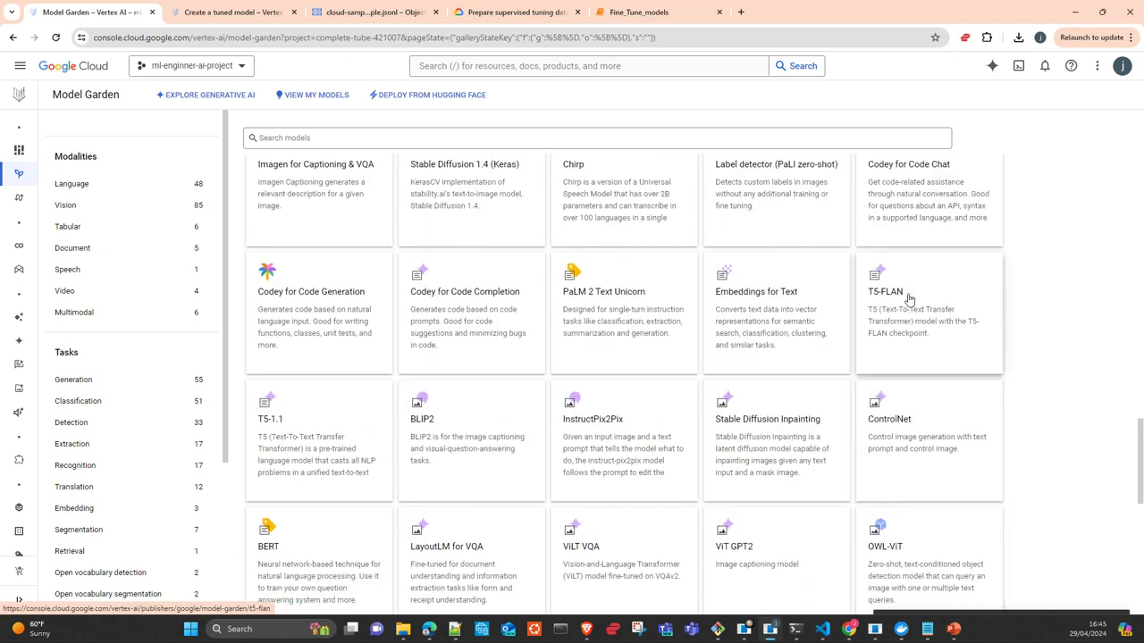
pyautogui.scroll(1, 727, 367)
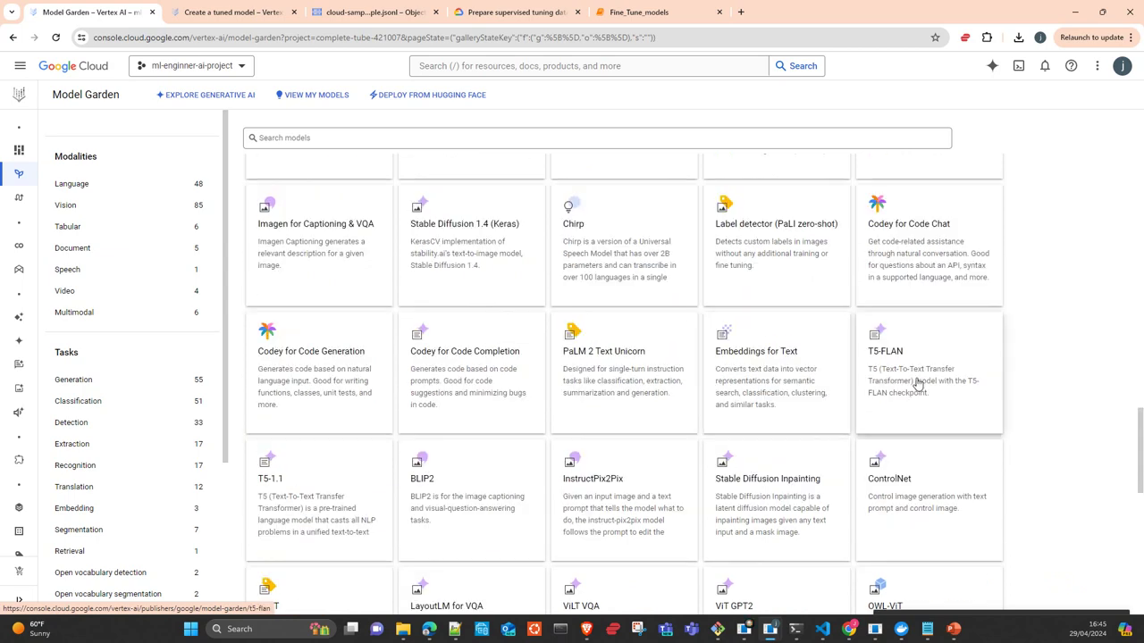
pyautogui.scroll(1, 918, 382)
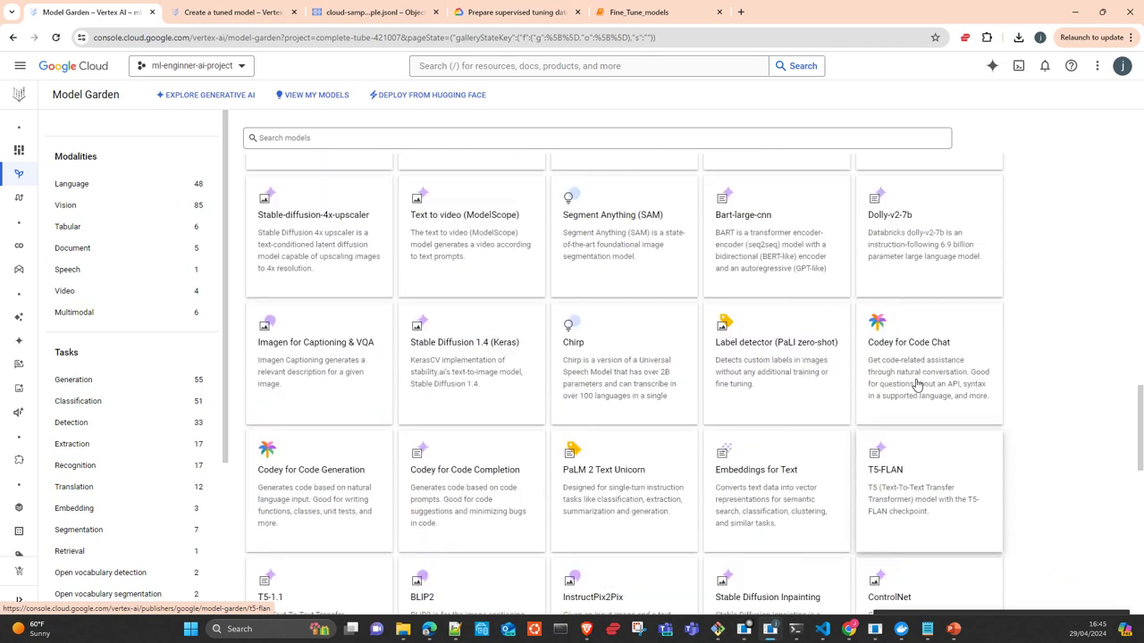
pyautogui.scroll(2, 918, 384)
pyautogui.scroll(1, 918, 384)
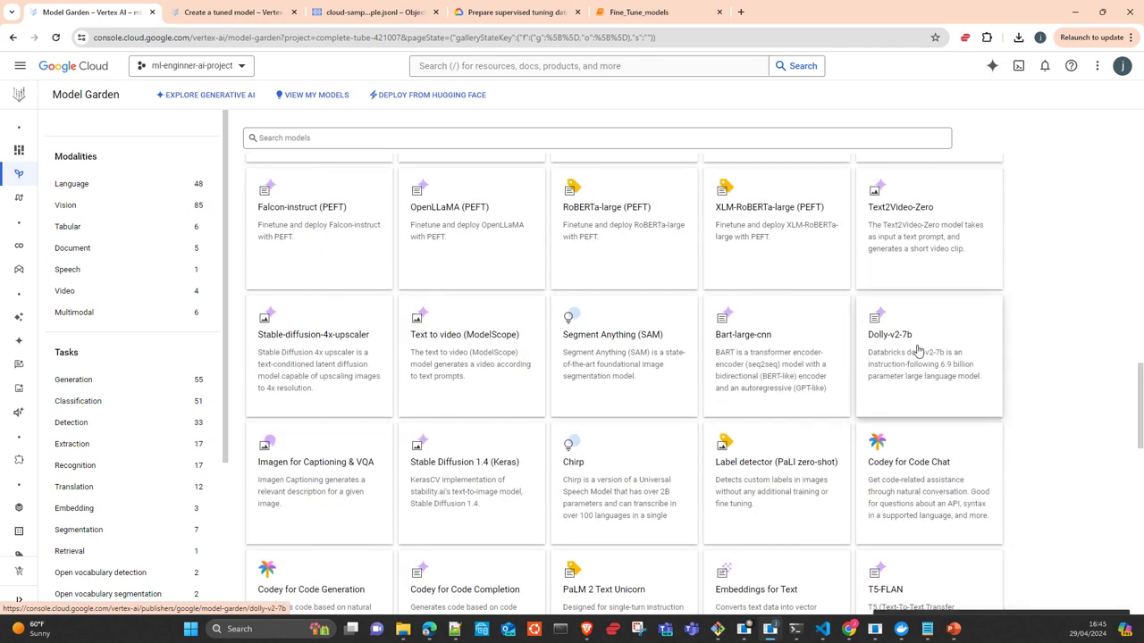
pyautogui.scroll(1, 758, 417)
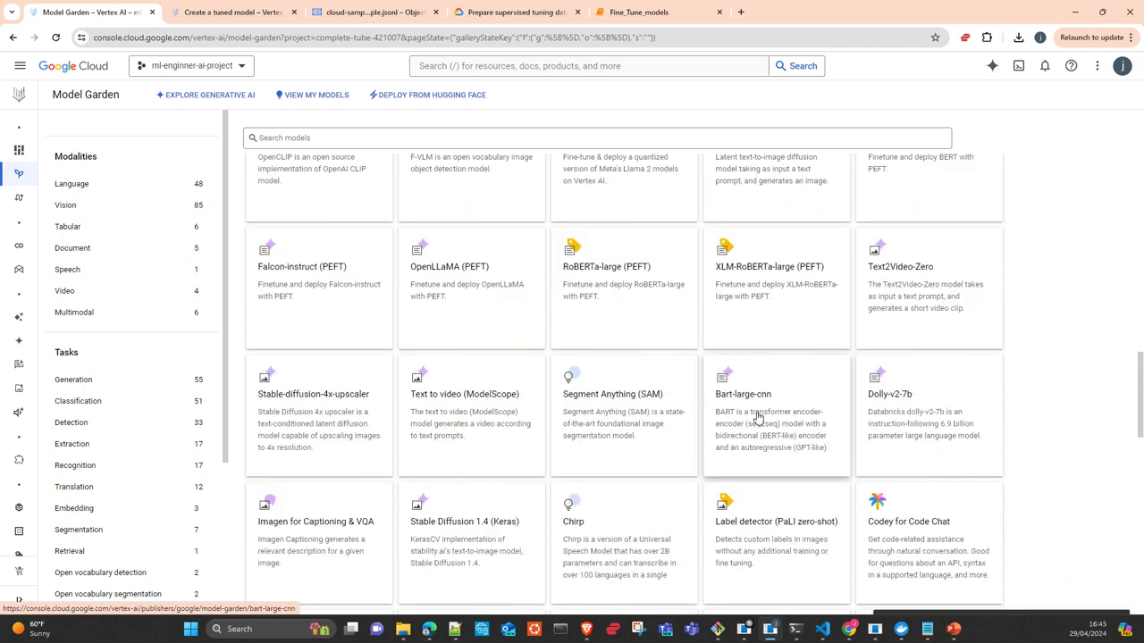
pyautogui.scroll(1, 757, 418)
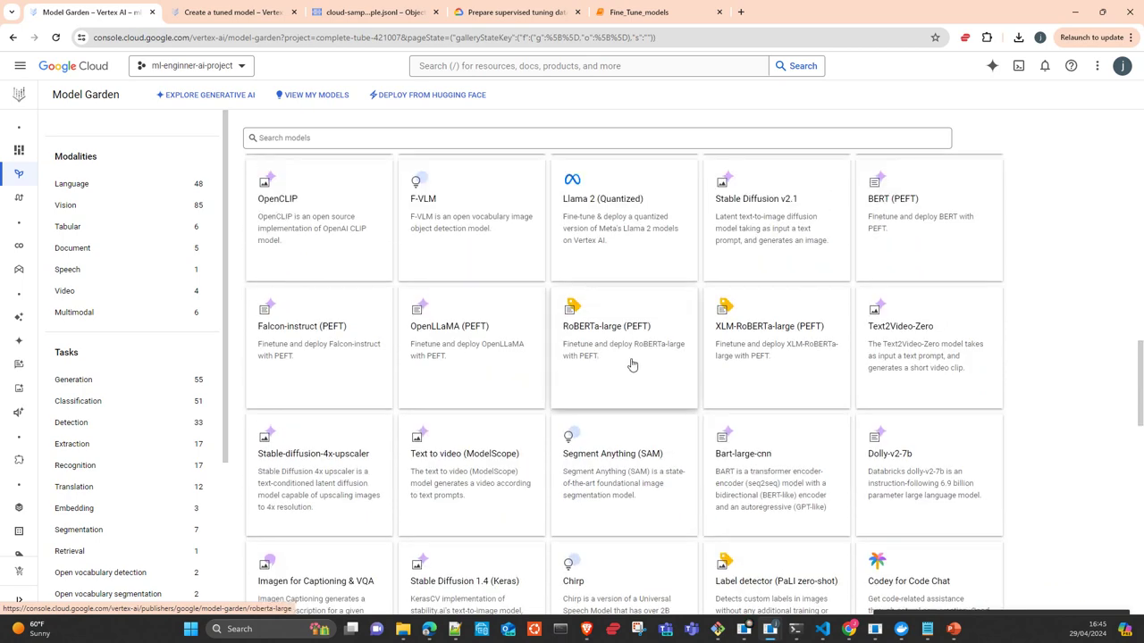
pyautogui.scroll(2, 429, 411)
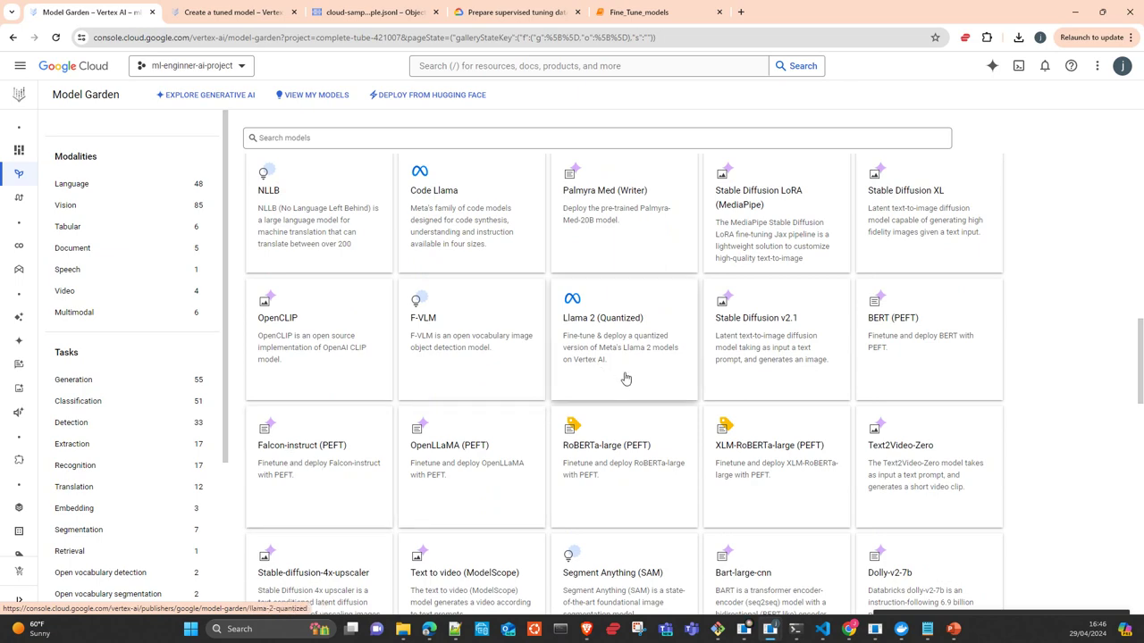
pyautogui.scroll(1, 912, 400)
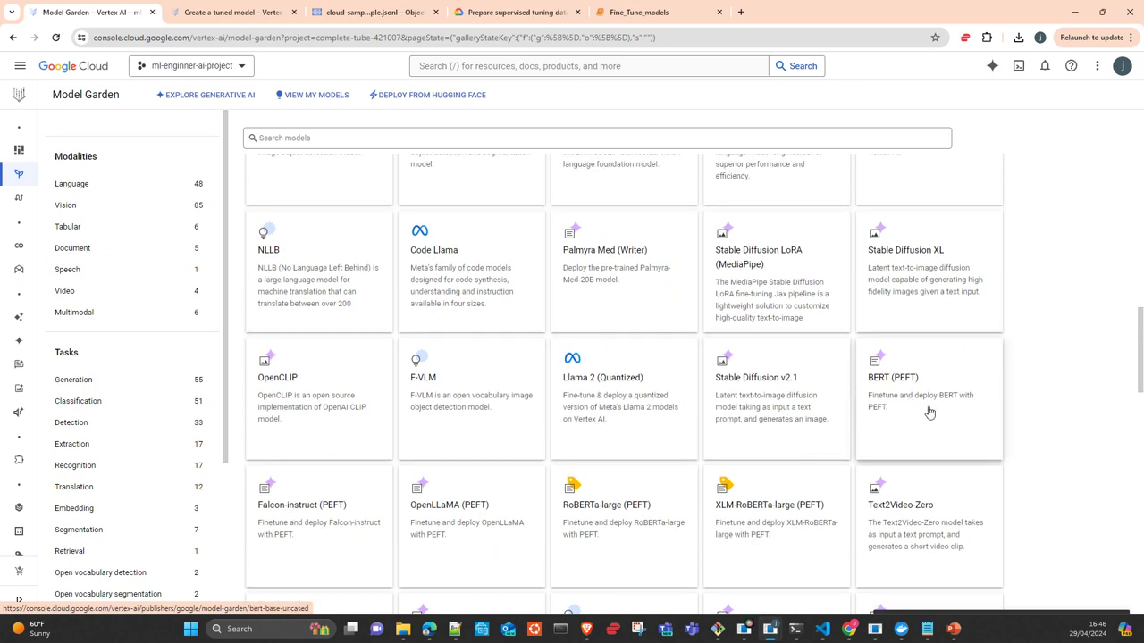
pyautogui.scroll(3, 929, 412)
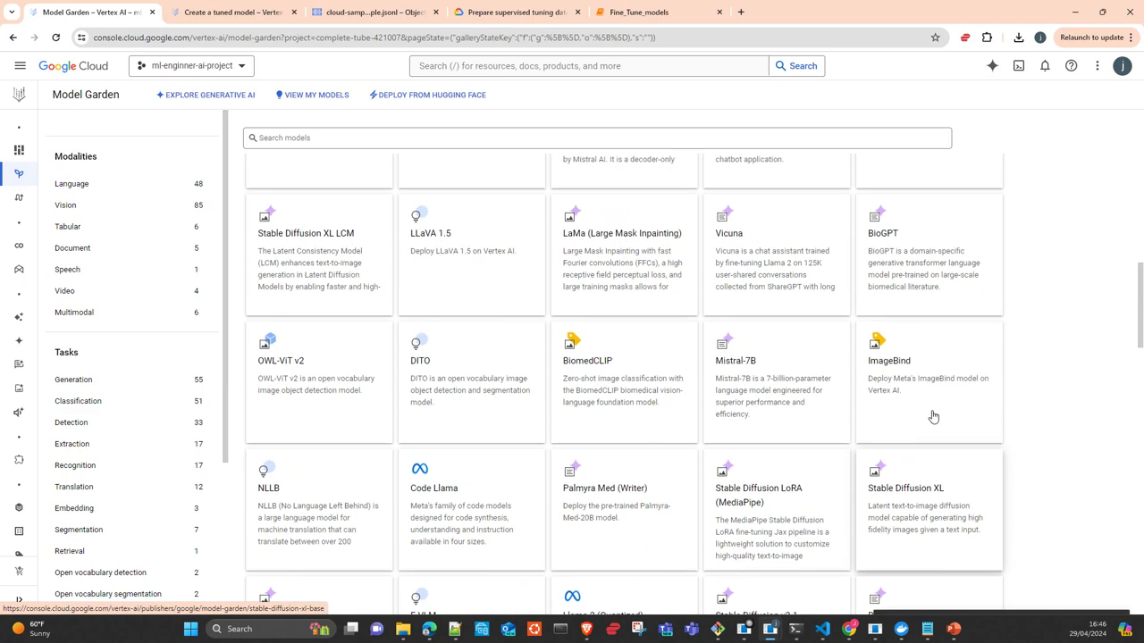
pyautogui.scroll(3, 933, 416)
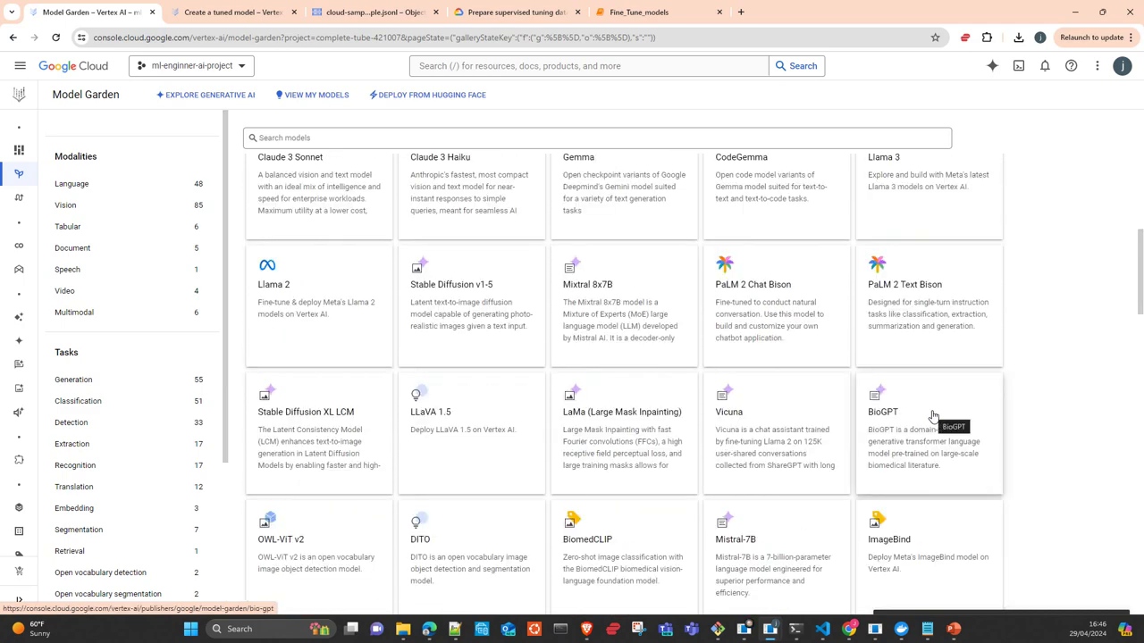
# Review the foundation models in Model Garden, from Gemini 1.0 Pro and the Claude 3 entries down to the Codey and BLIP2 models
pyautogui.scroll(1, 933, 417)
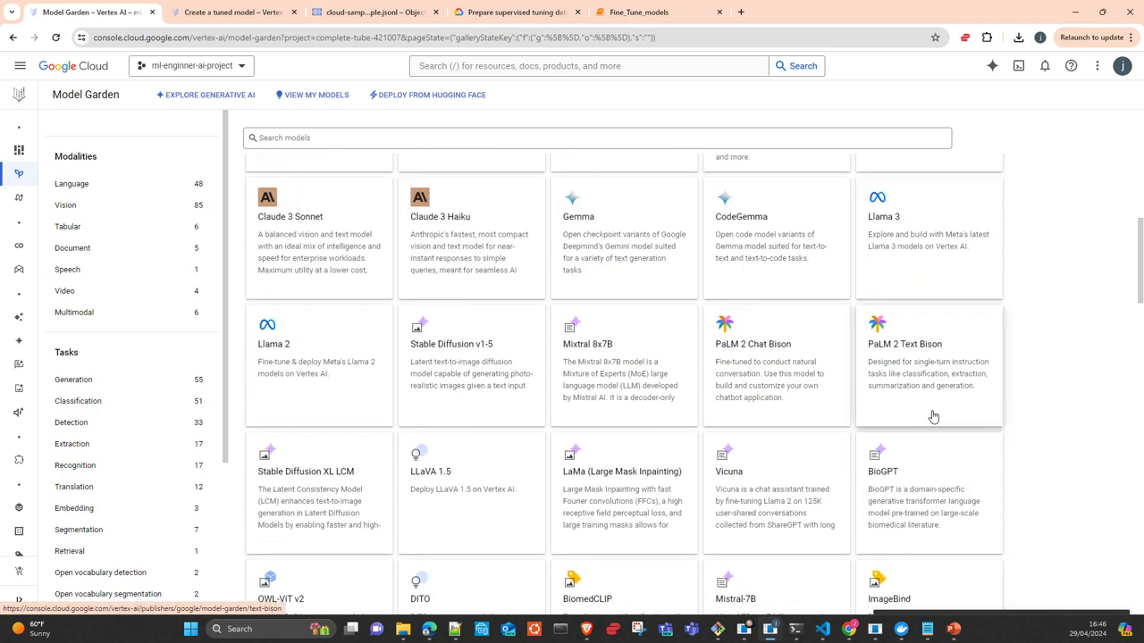
pyautogui.scroll(2, 523, 355)
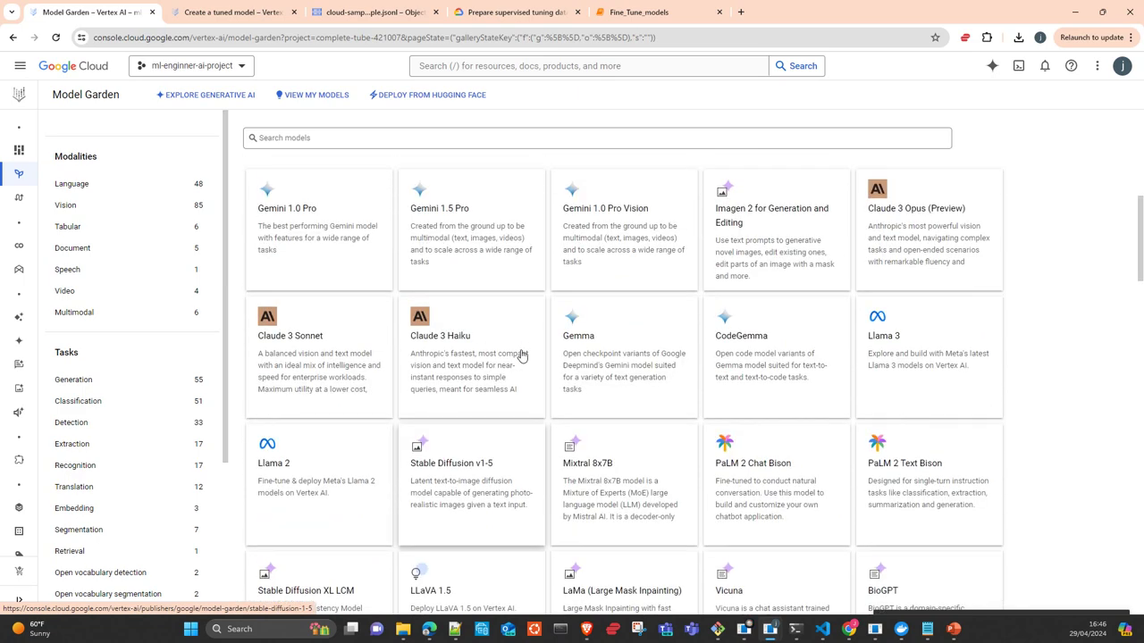
pyautogui.scroll(1, 523, 356)
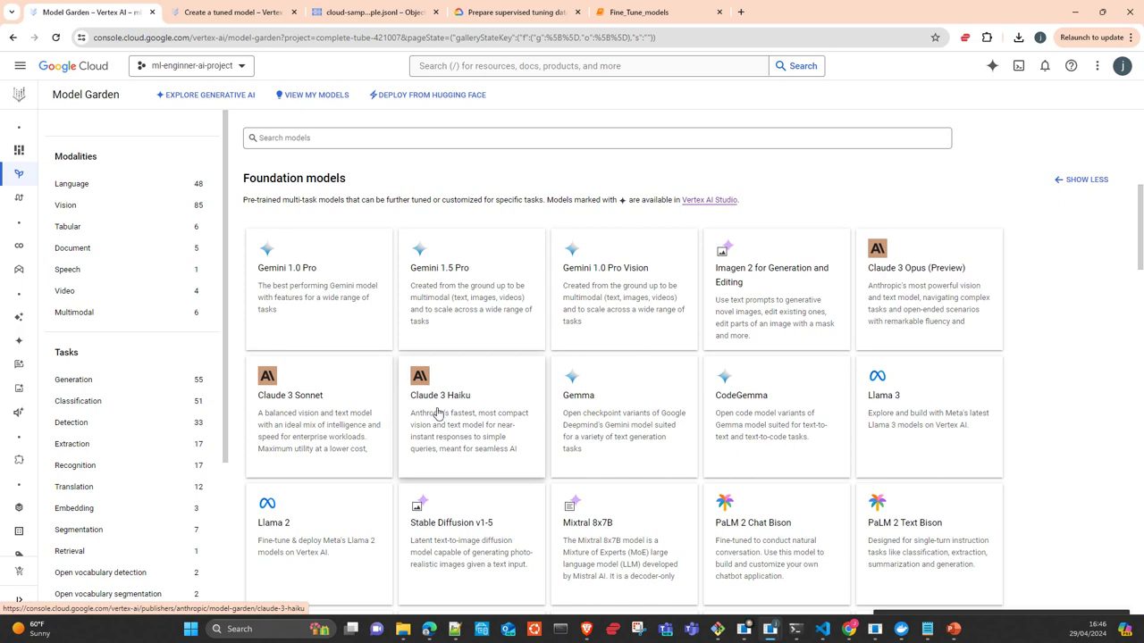
pyautogui.scroll(-5, 438, 414)
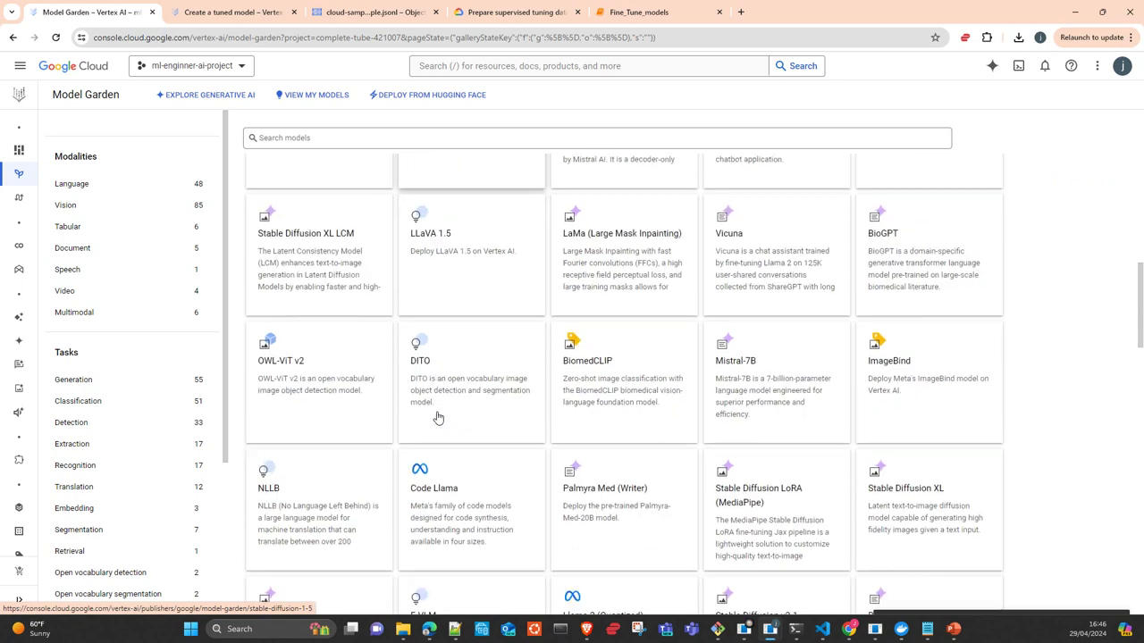
pyautogui.scroll(-7, 438, 418)
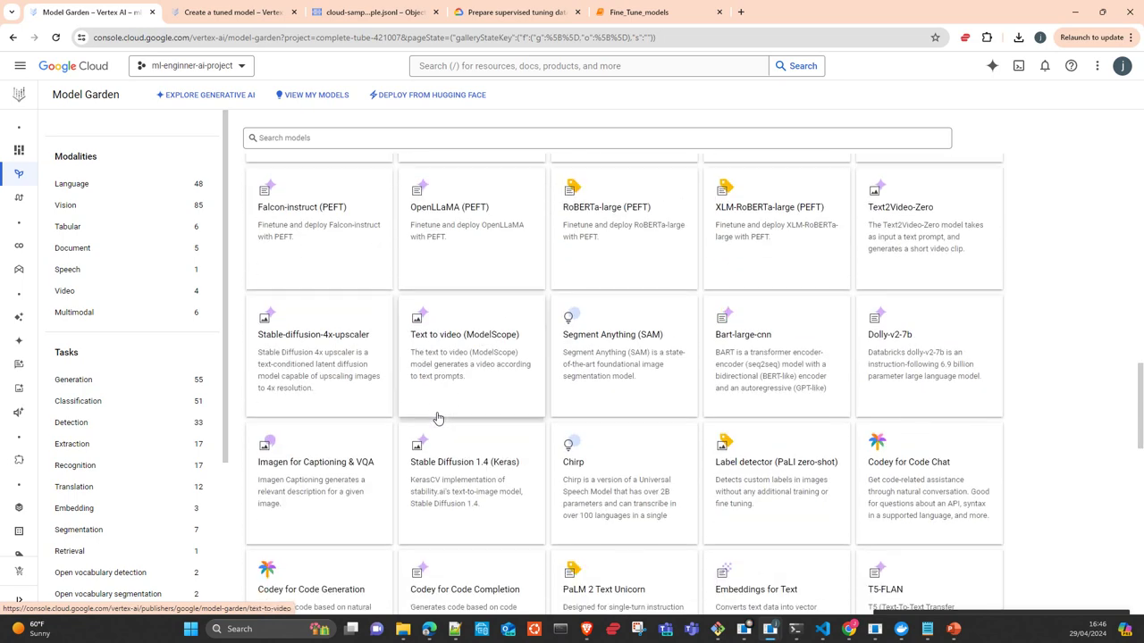
pyautogui.scroll(-2, 438, 418)
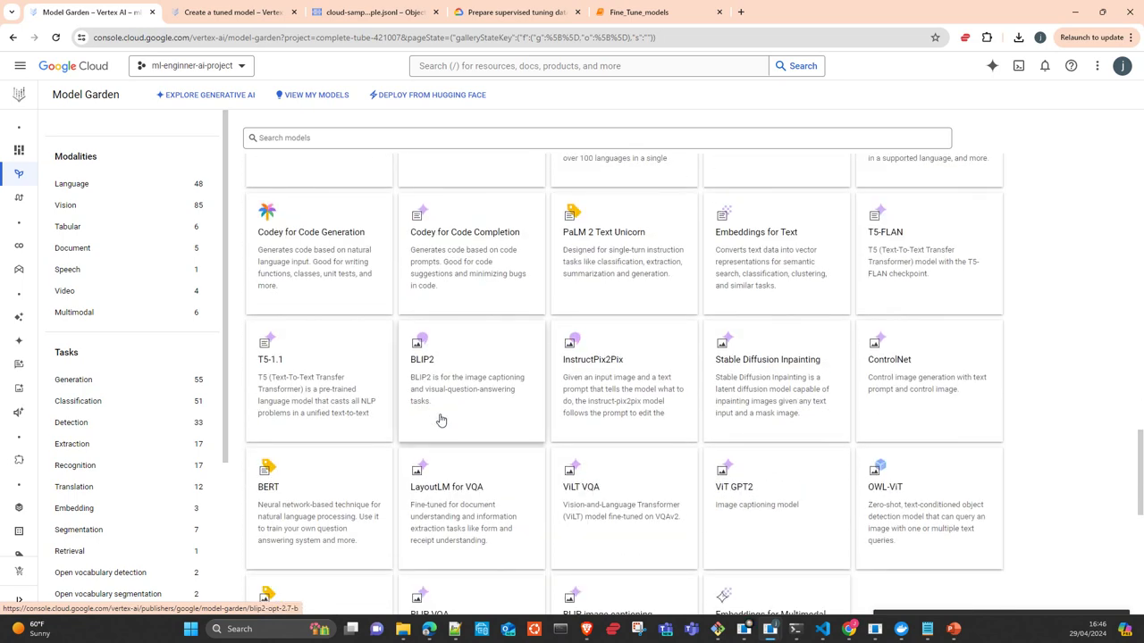
pyautogui.scroll(1, 452, 420)
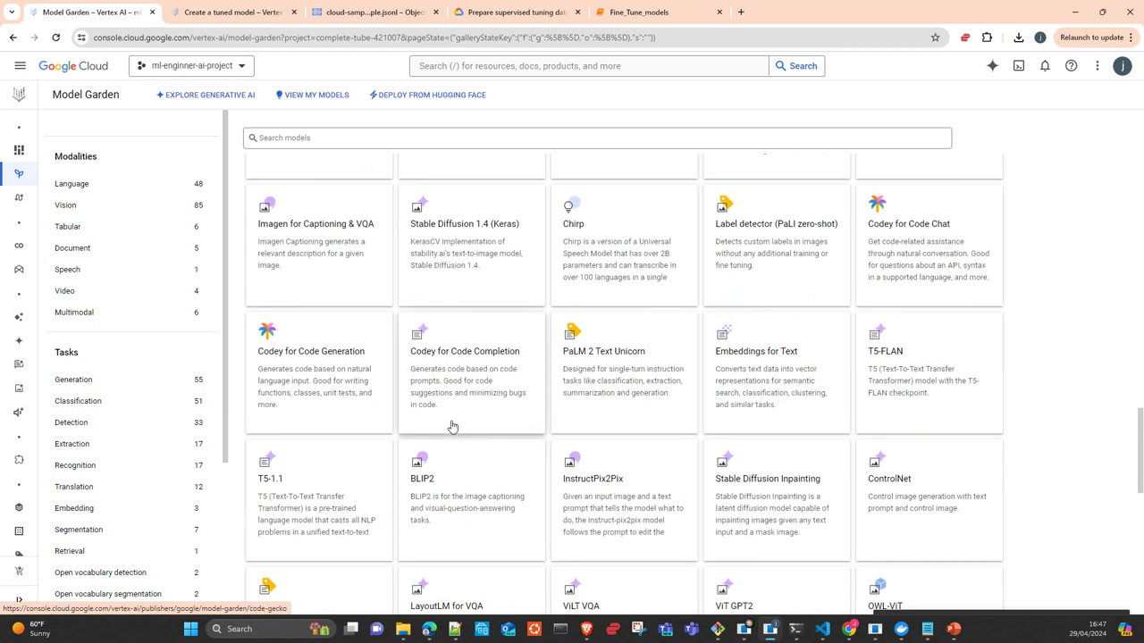
pyautogui.scroll(1, 451, 425)
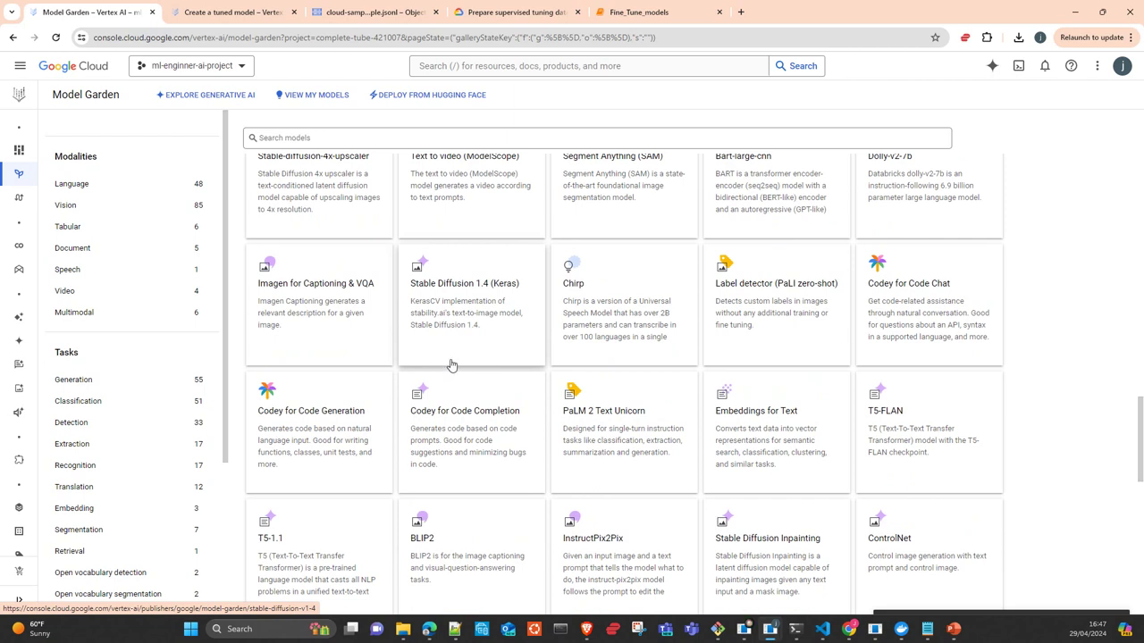
# Look over the task filters, the end of the foundation models, and the fine-tunable models and task-specific solutions sections
pyautogui.scroll(-2, 153, 472)
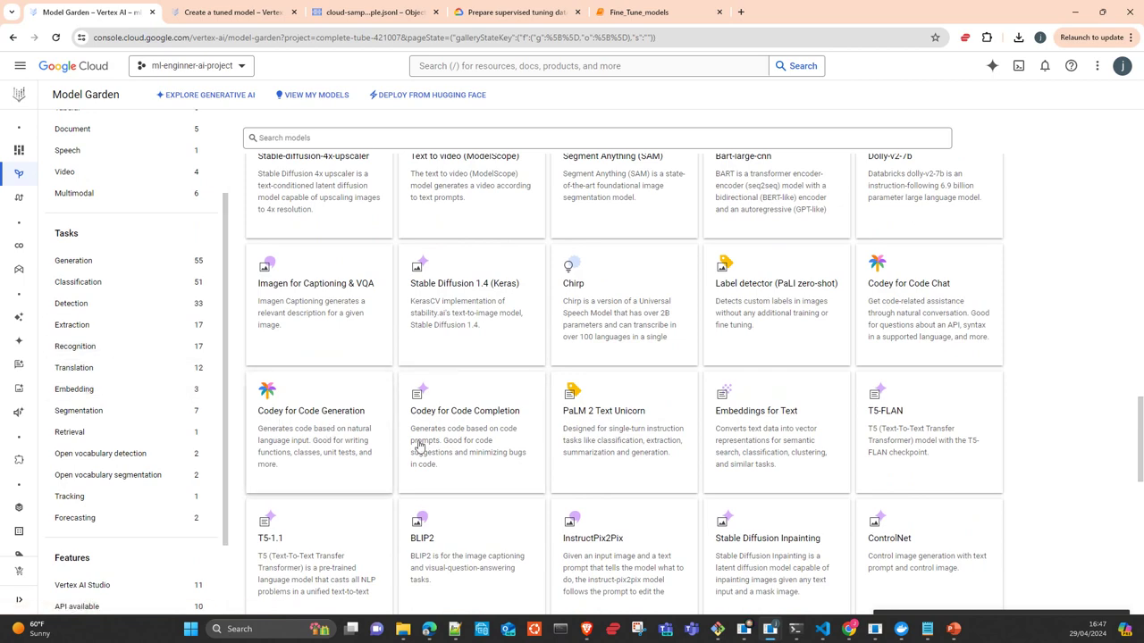
pyautogui.scroll(-2, 432, 452)
pyautogui.scroll(-5, 432, 451)
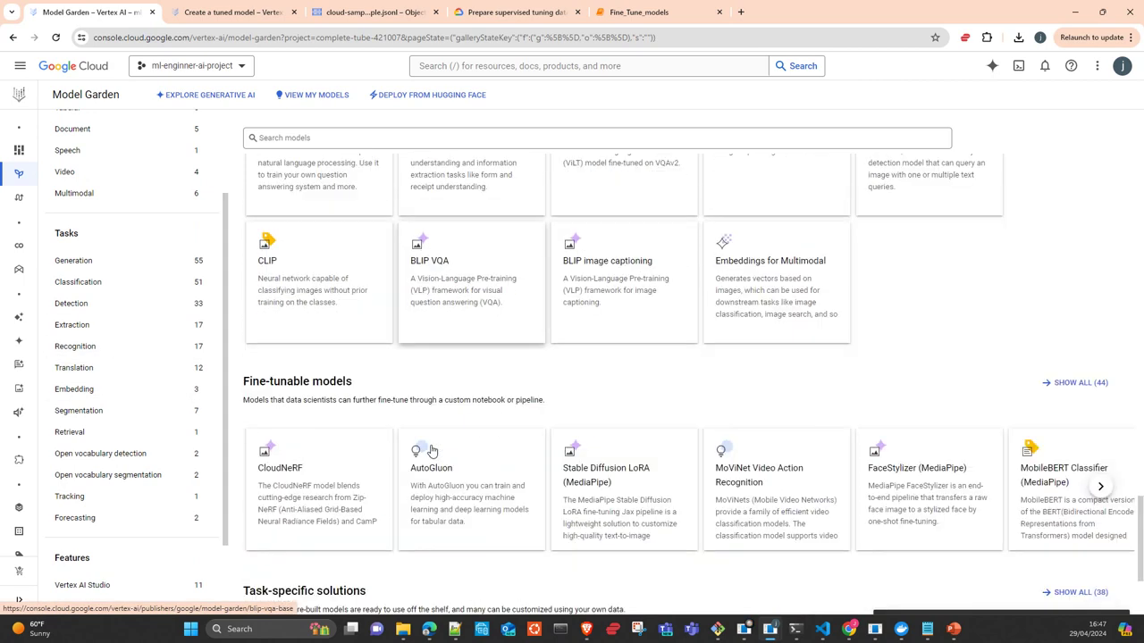
pyautogui.scroll(-1, 432, 451)
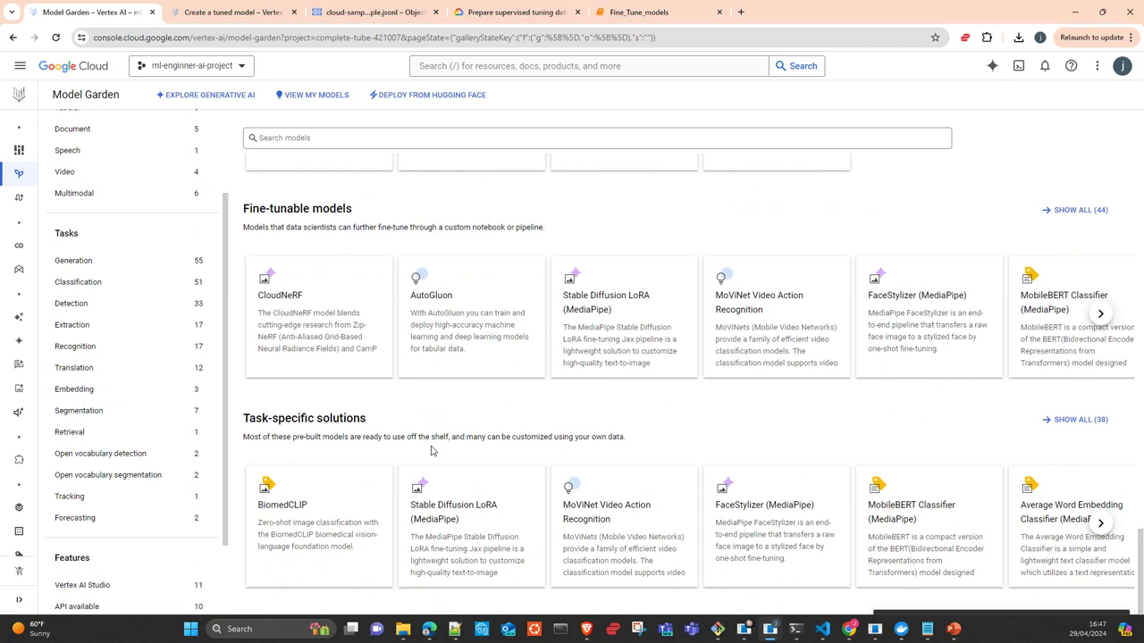
pyautogui.scroll(4, 431, 452)
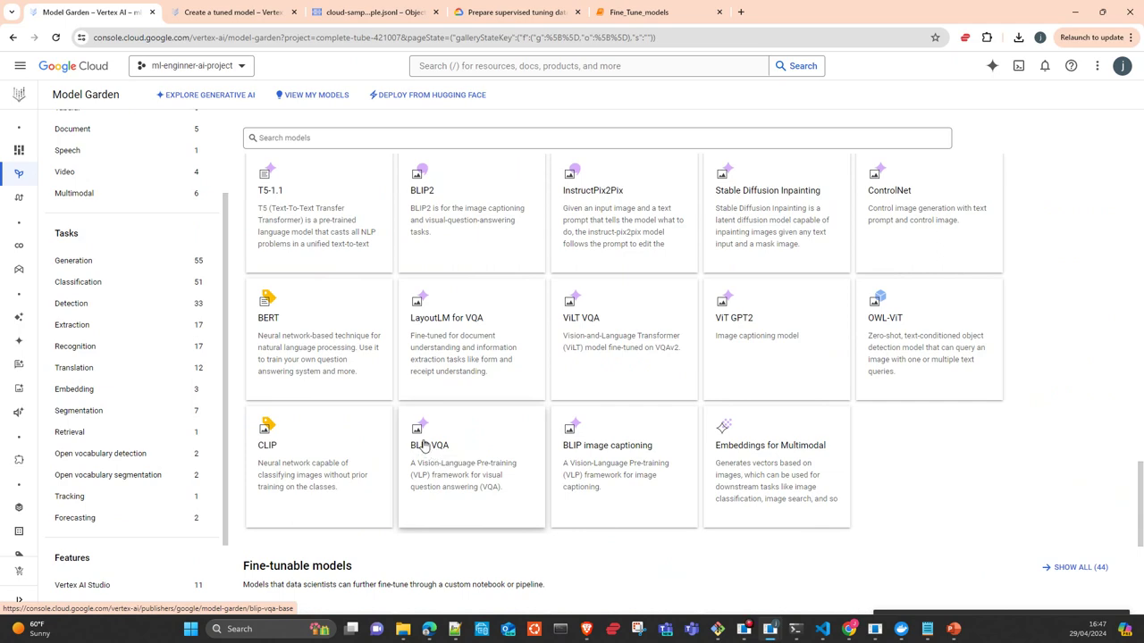
pyautogui.scroll(10, 431, 439)
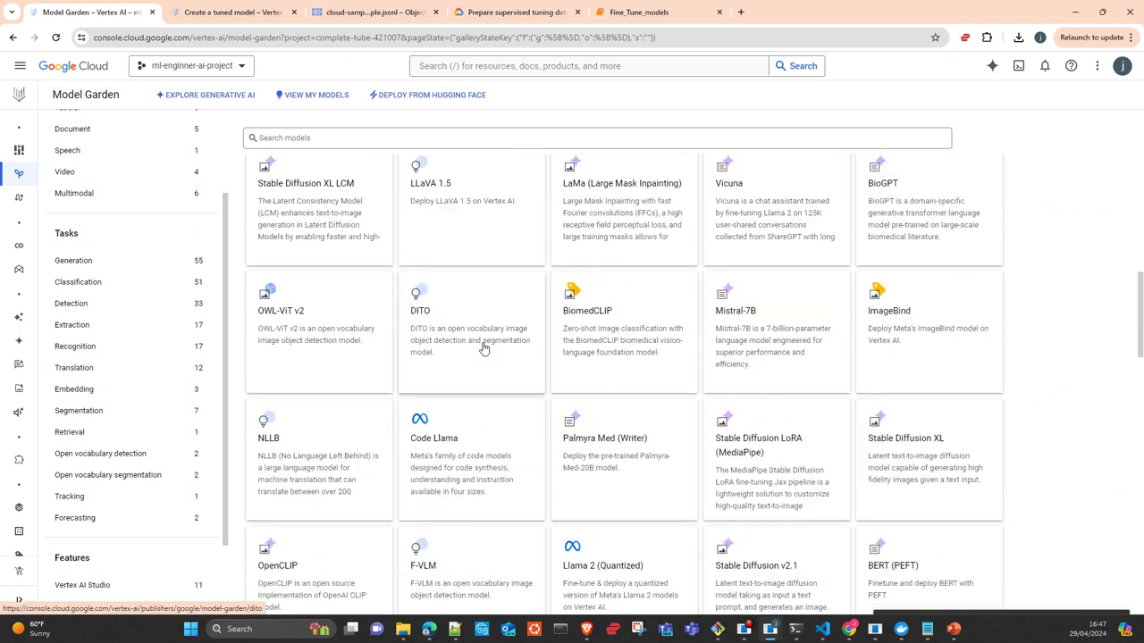
# Switch to the Fine_Tune_models notebook, review the classification call and its output, and return to the first cell with the supervised tuning links
pyautogui.click(641, 14)
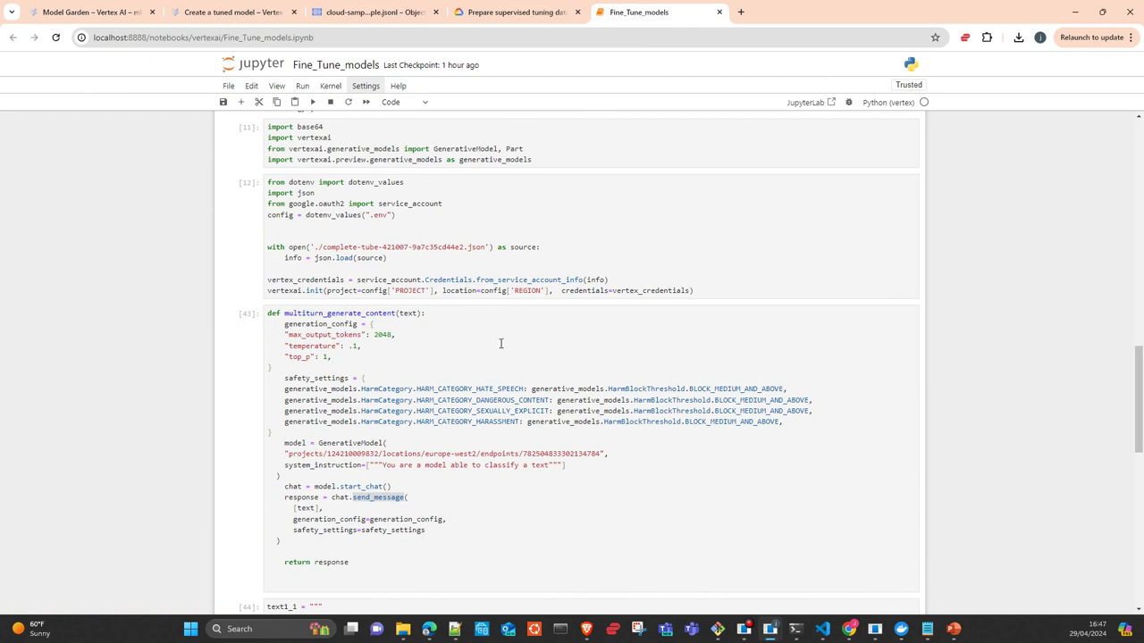
pyautogui.scroll(-2, 503, 347)
pyautogui.scroll(-5, 504, 347)
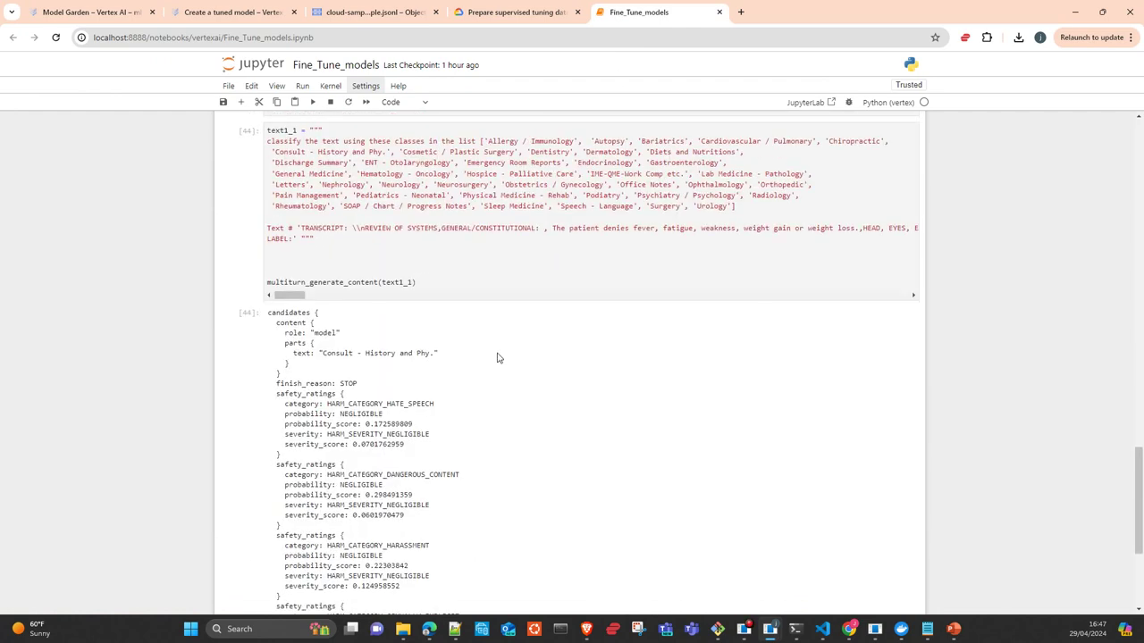
pyautogui.scroll(-3, 498, 358)
pyautogui.scroll(15, 498, 358)
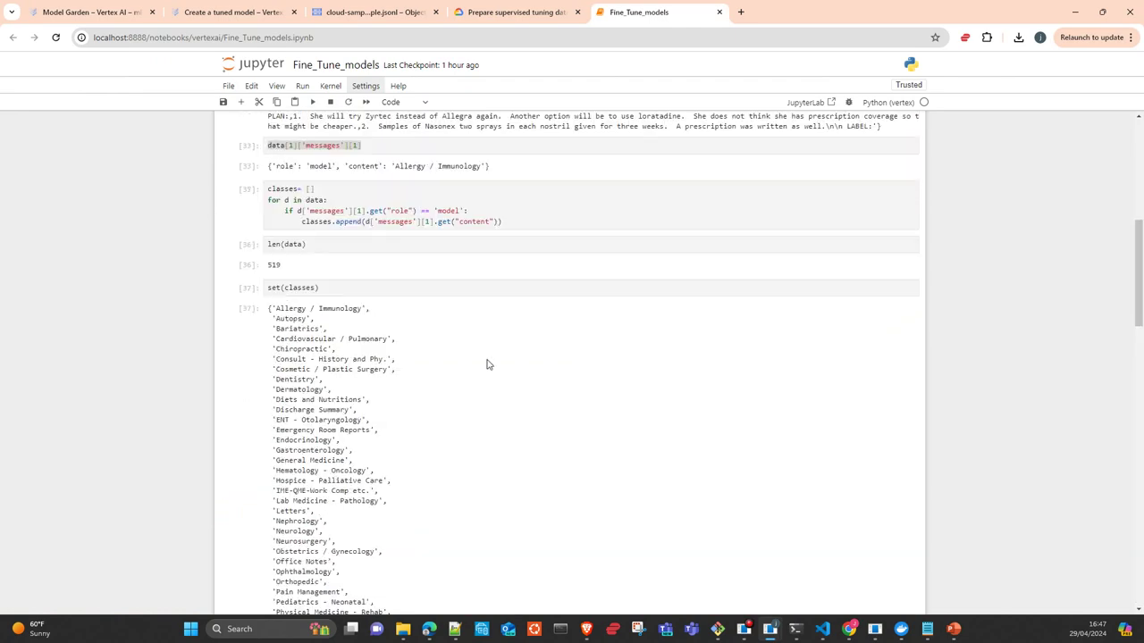
pyautogui.scroll(10, 487, 364)
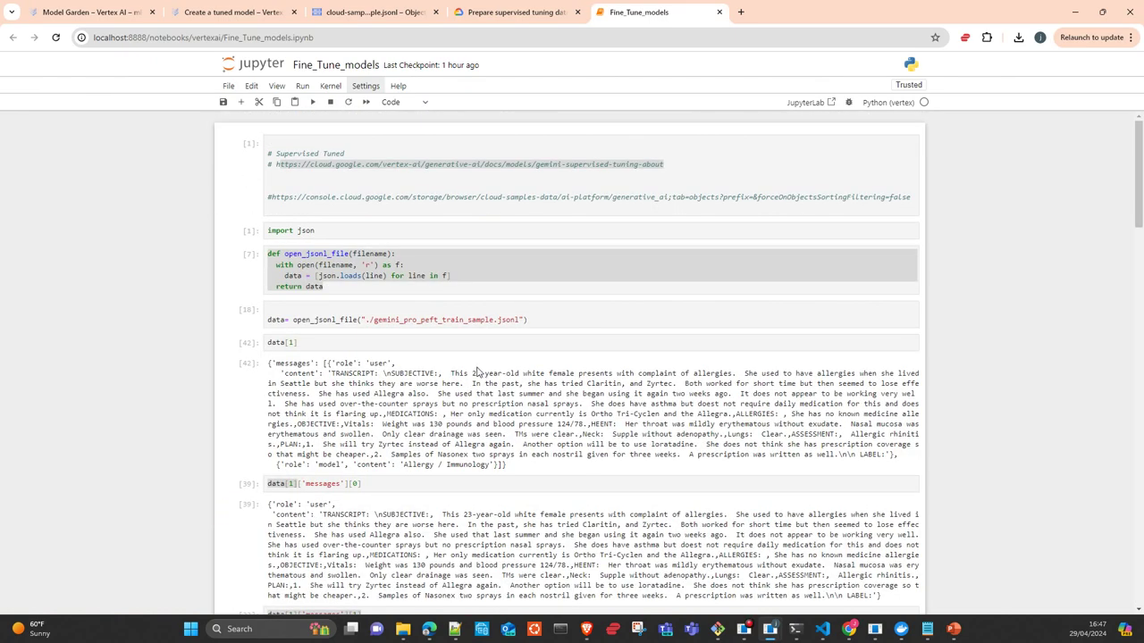
pyautogui.click(316, 186)
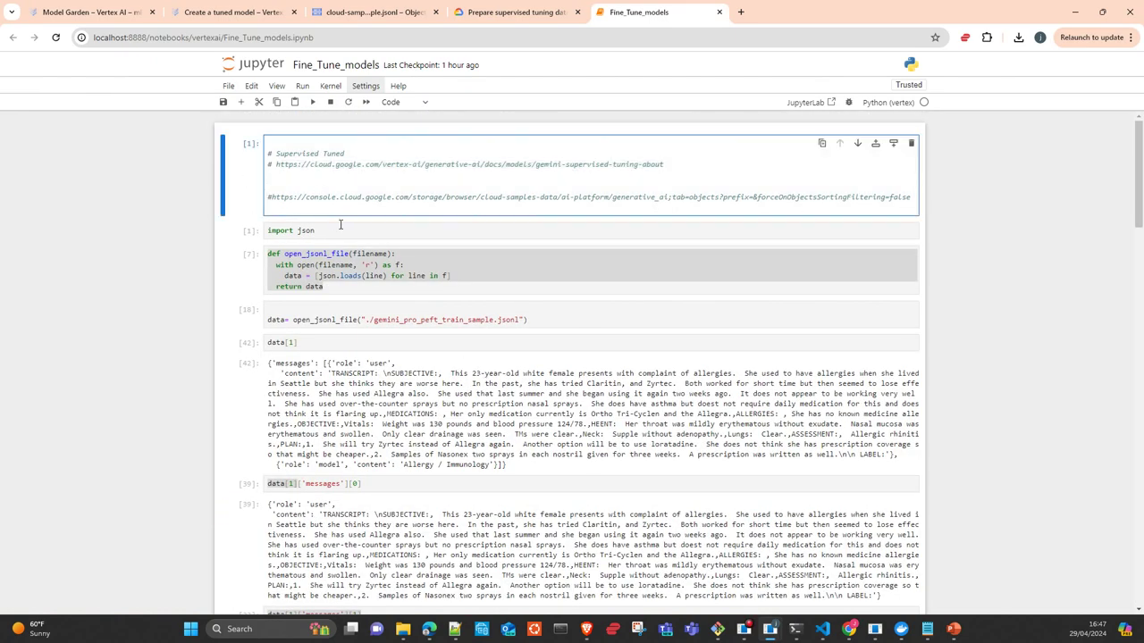